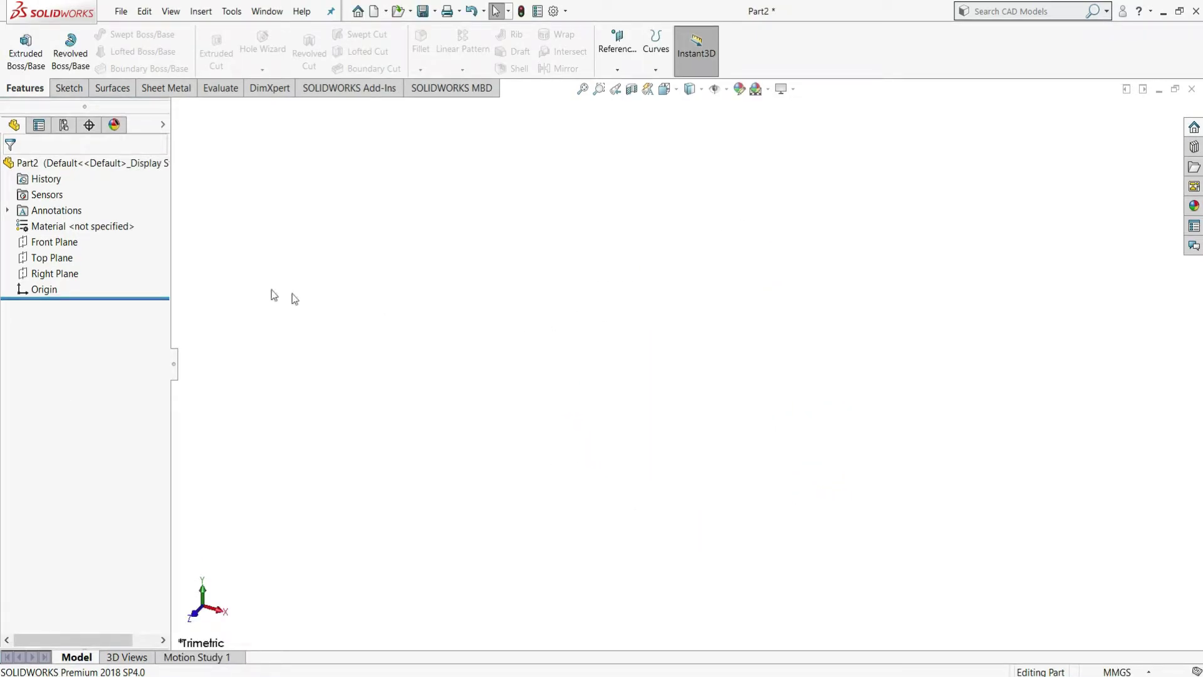
# Step: On the Front Plane, sketch a six-sided inscribed-circle polygon centred on the origin, about 85 mm across flats, with one corner straight above the centre
pyautogui.click(63, 245)
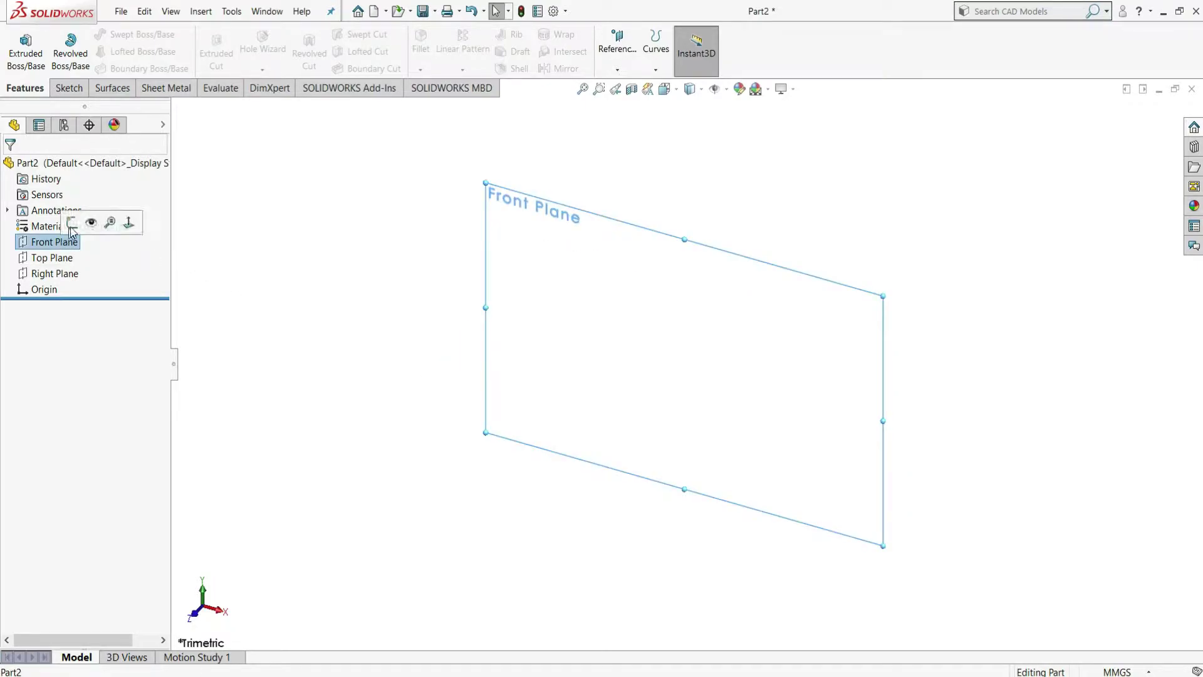
pyautogui.click(72, 223)
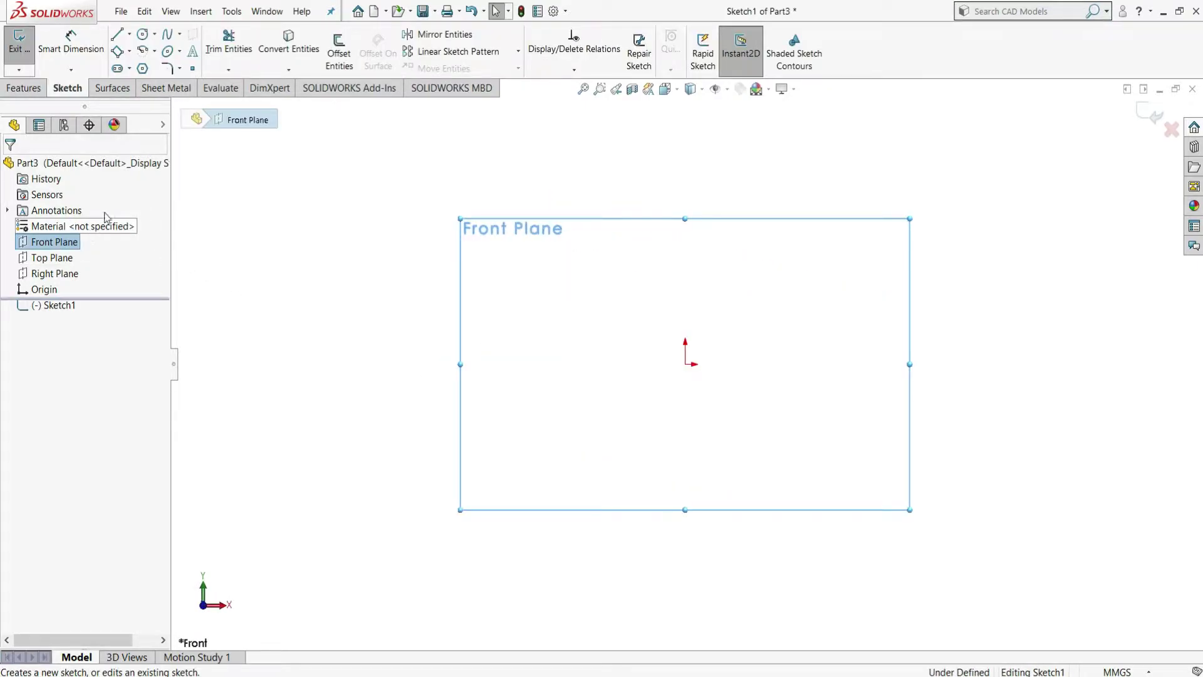
pyautogui.click(142, 68)
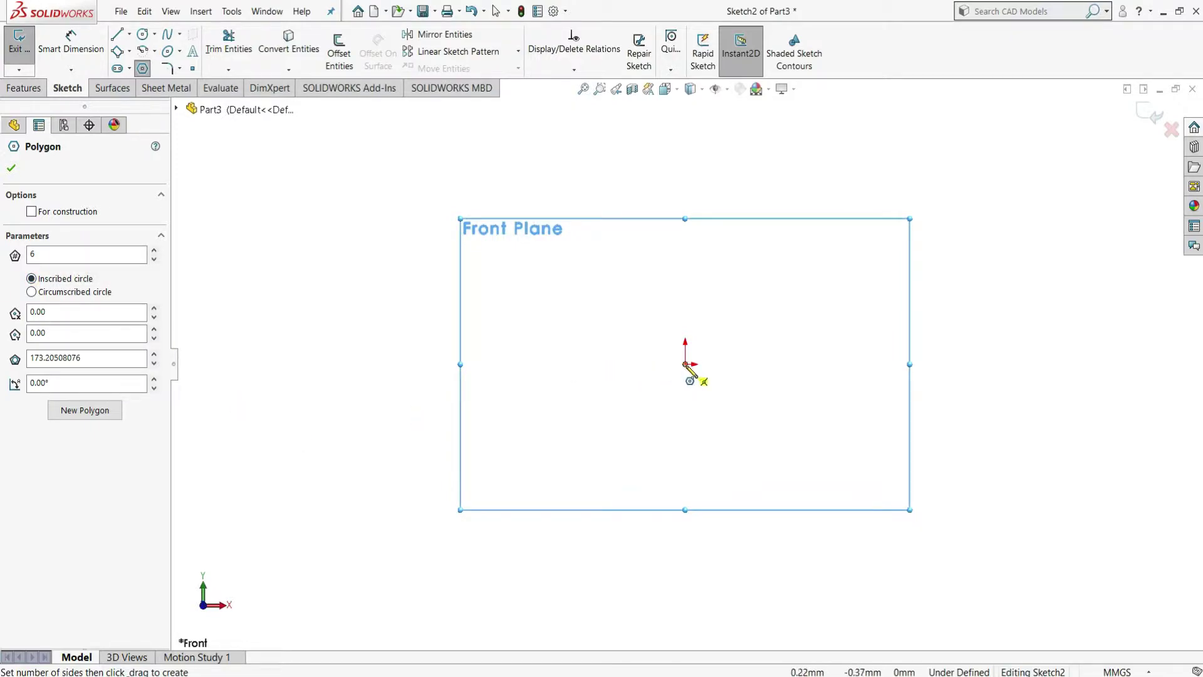
pyautogui.click(686, 363)
pyautogui.click(685, 235)
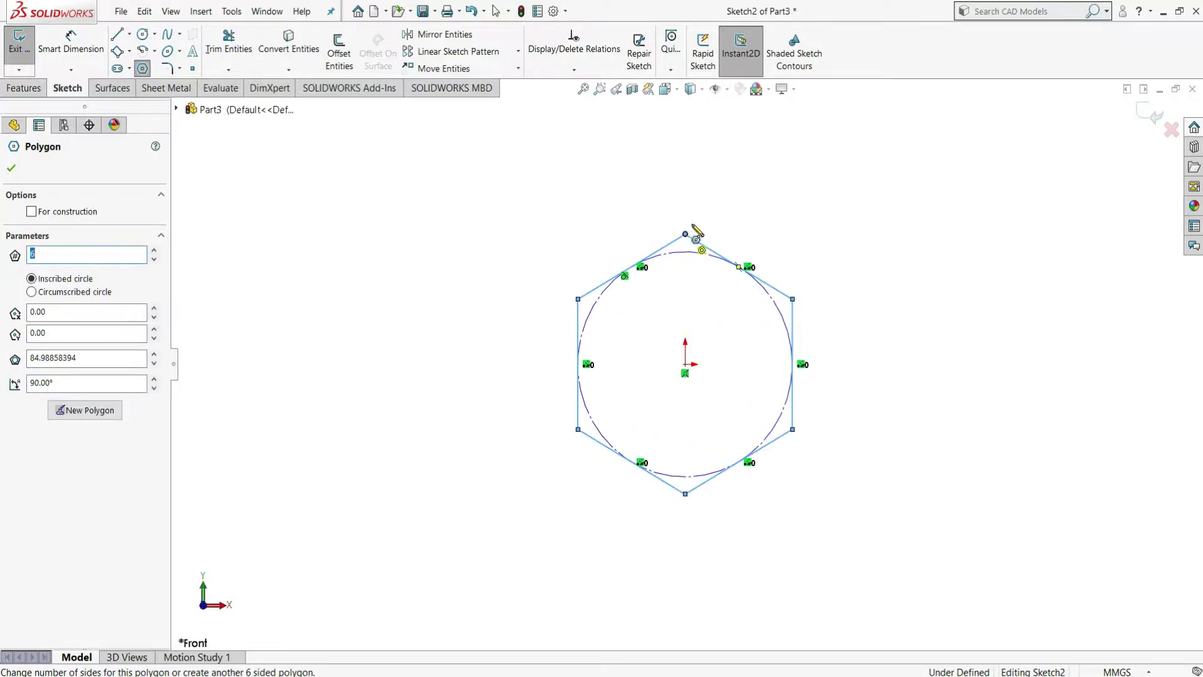
pyautogui.rightClick(700, 215)
pyautogui.click(711, 220)
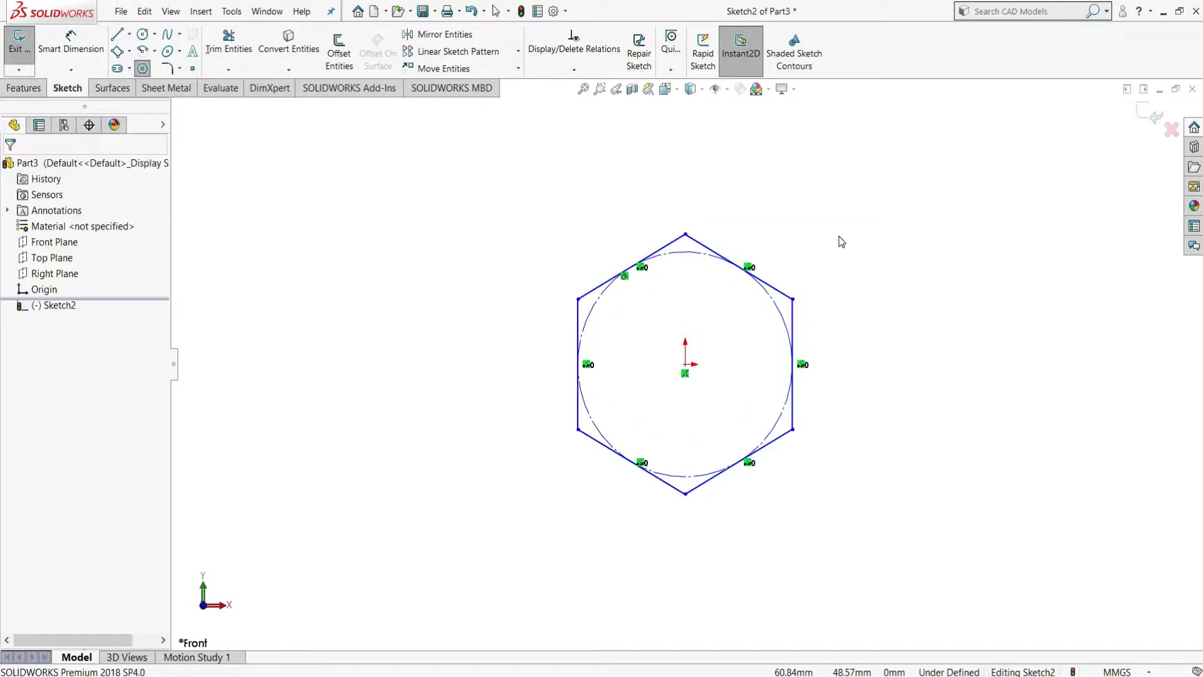
# Step: Dimension the hexagon's width across its two vertical sides as 22 mm
pyautogui.click(71, 45)
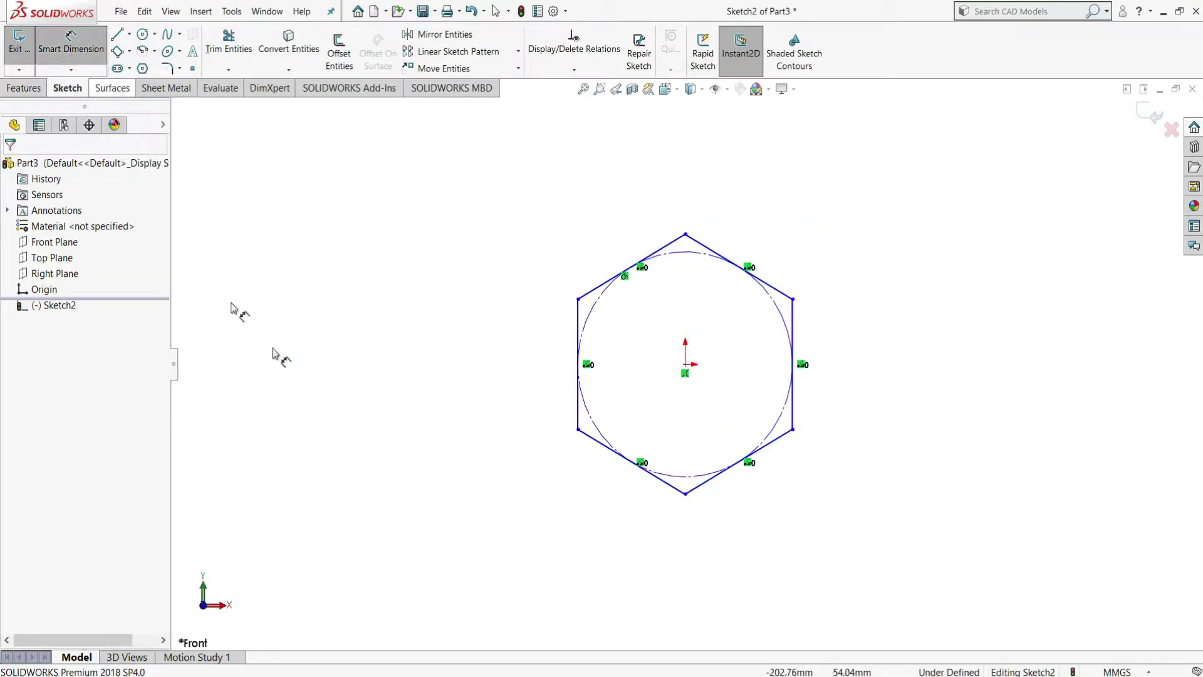
pyautogui.click(791, 414)
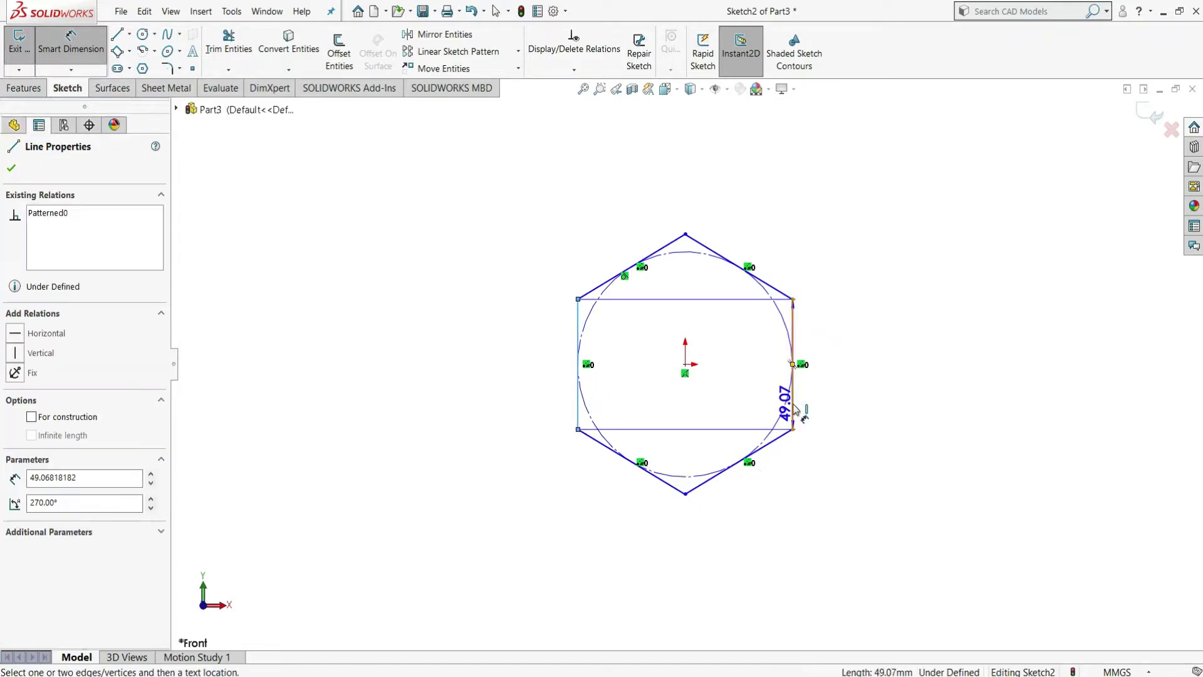
pyautogui.click(686, 523)
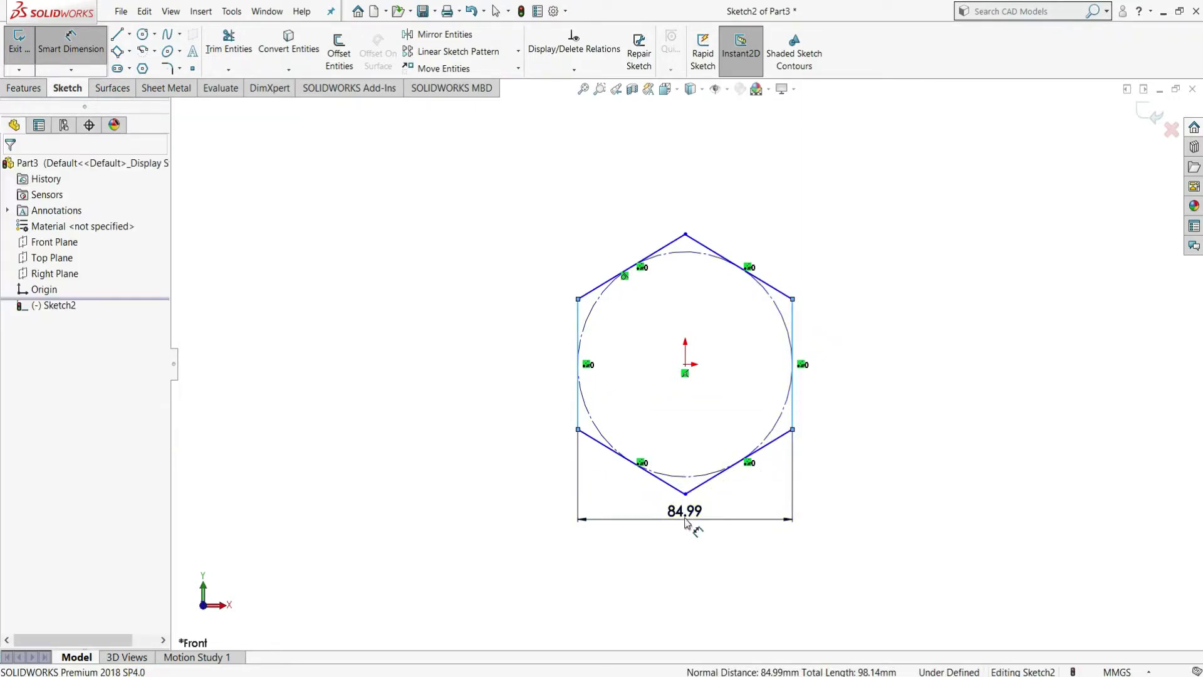
pyautogui.write('22')
pyautogui.press('Return')
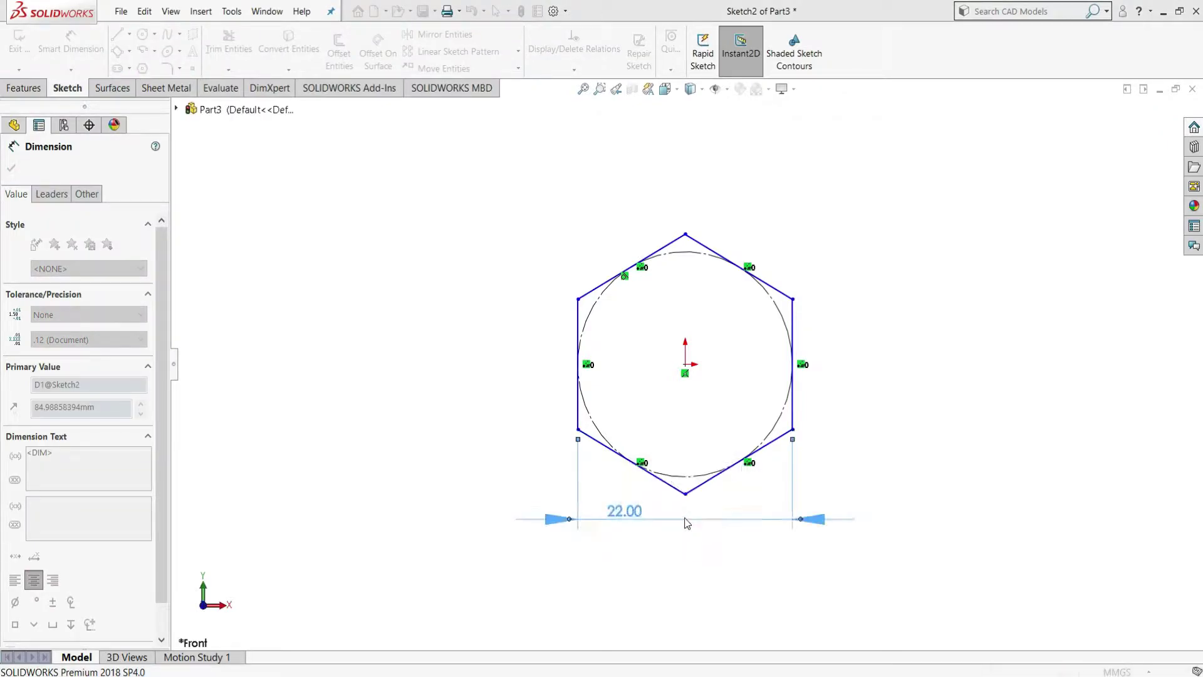
pyautogui.rightClick(857, 402)
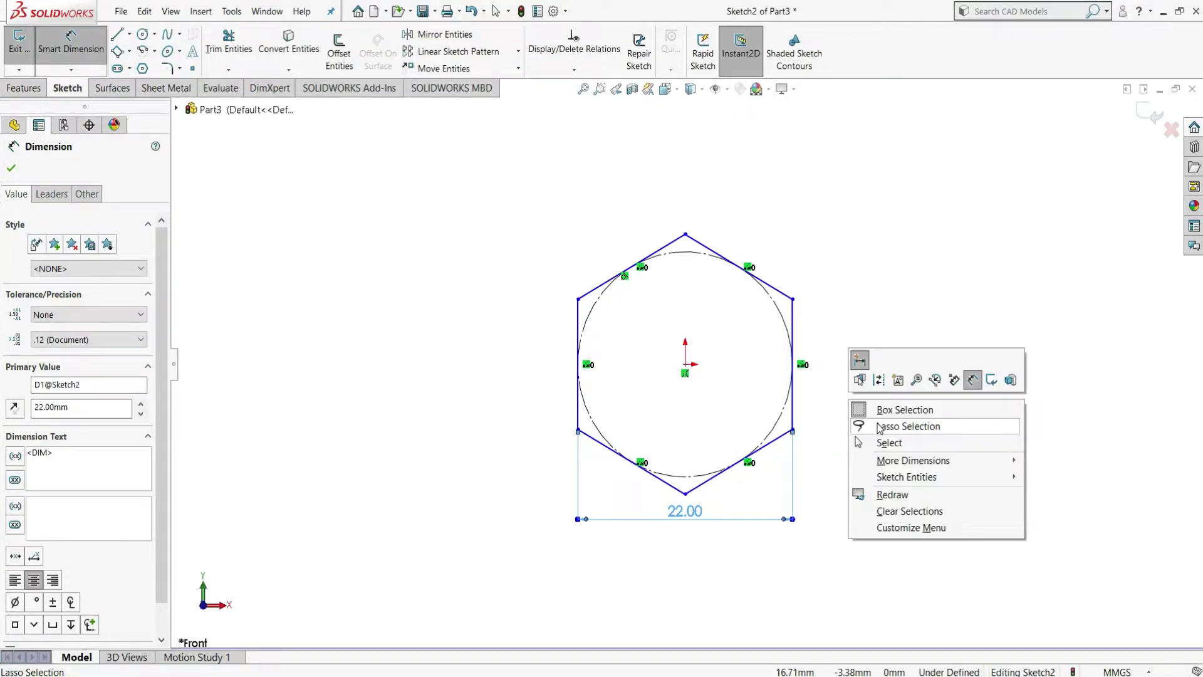
pyautogui.click(888, 443)
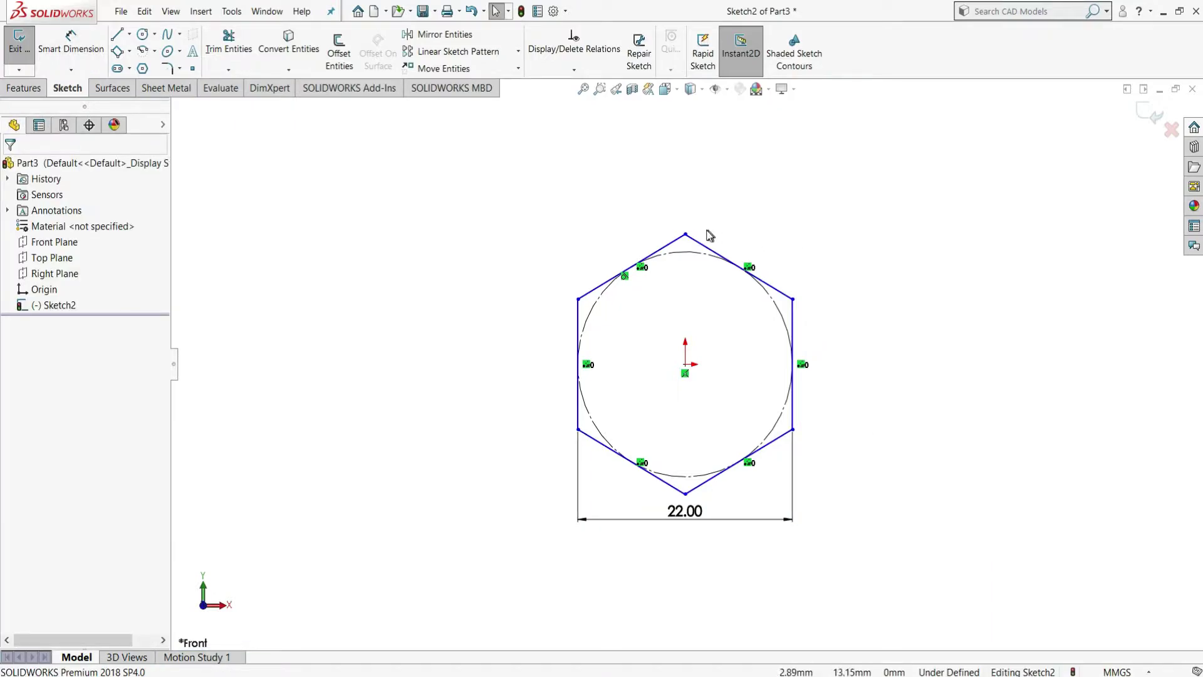
# Step: Add a Vertical relation between the hexagon's top corner and its centre point at the origin
pyautogui.keyDown('ctrl'); pyautogui.click(687, 364); pyautogui.keyUp('ctrl')
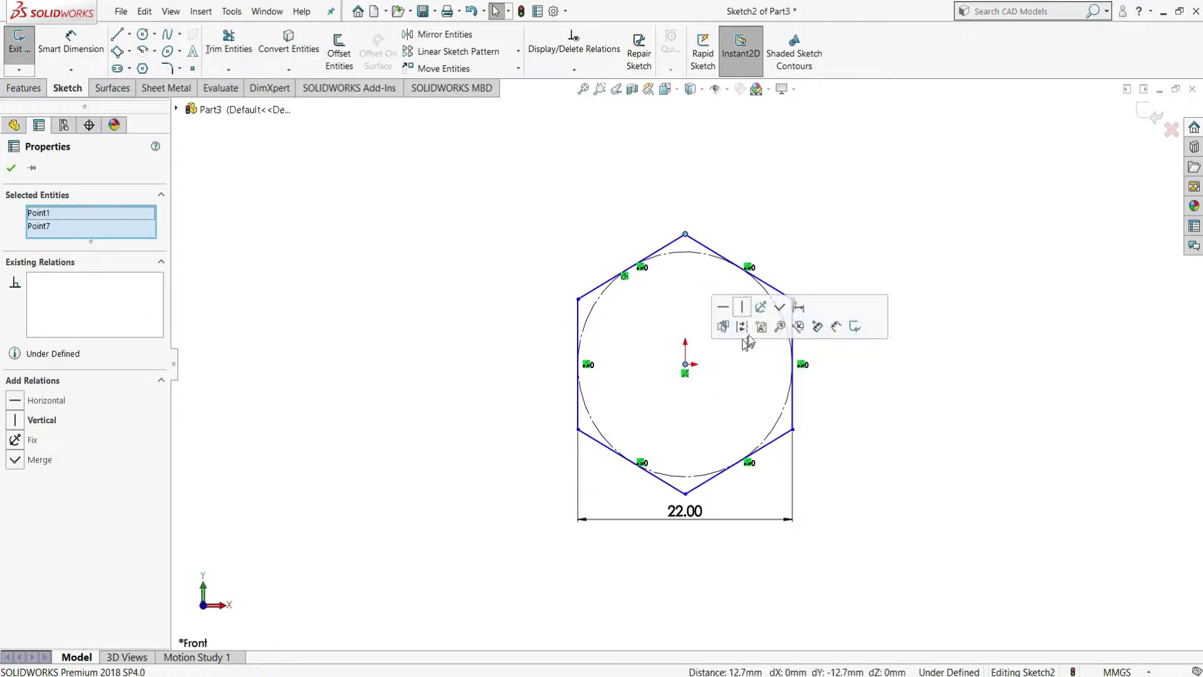
pyautogui.click(745, 307)
pyautogui.click(782, 230)
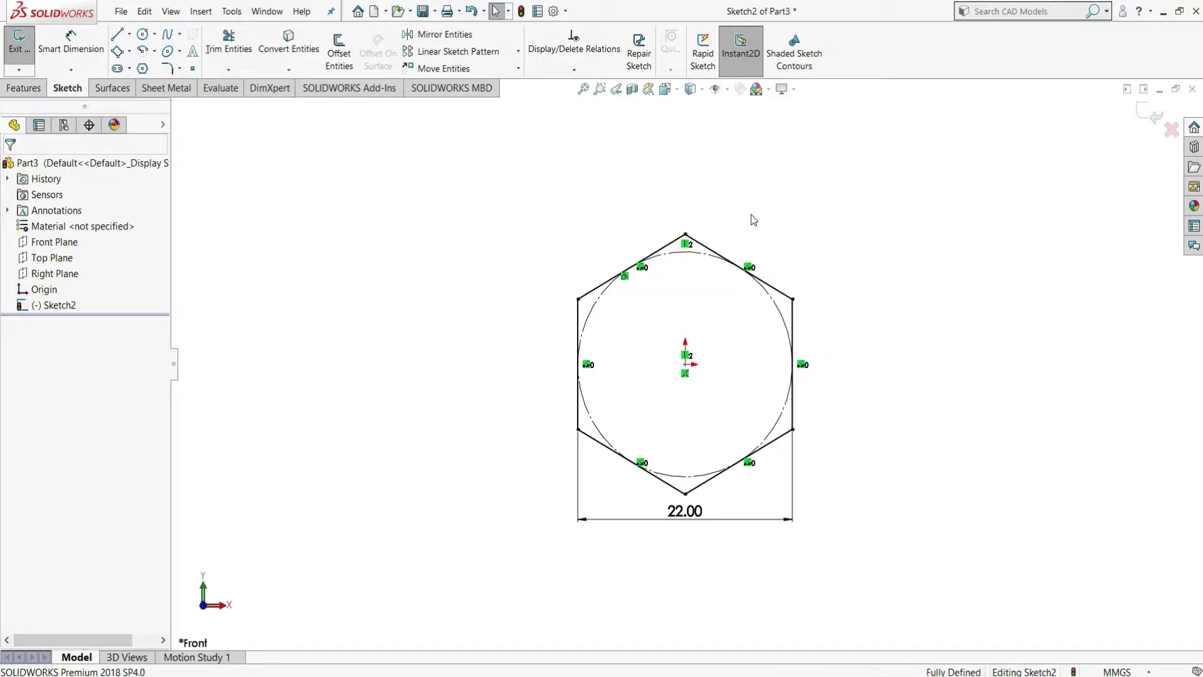
# Step: Extrude the hexagon sketch as a blind boss 16 mm deep in the reversed direction
pyautogui.click(9, 89)
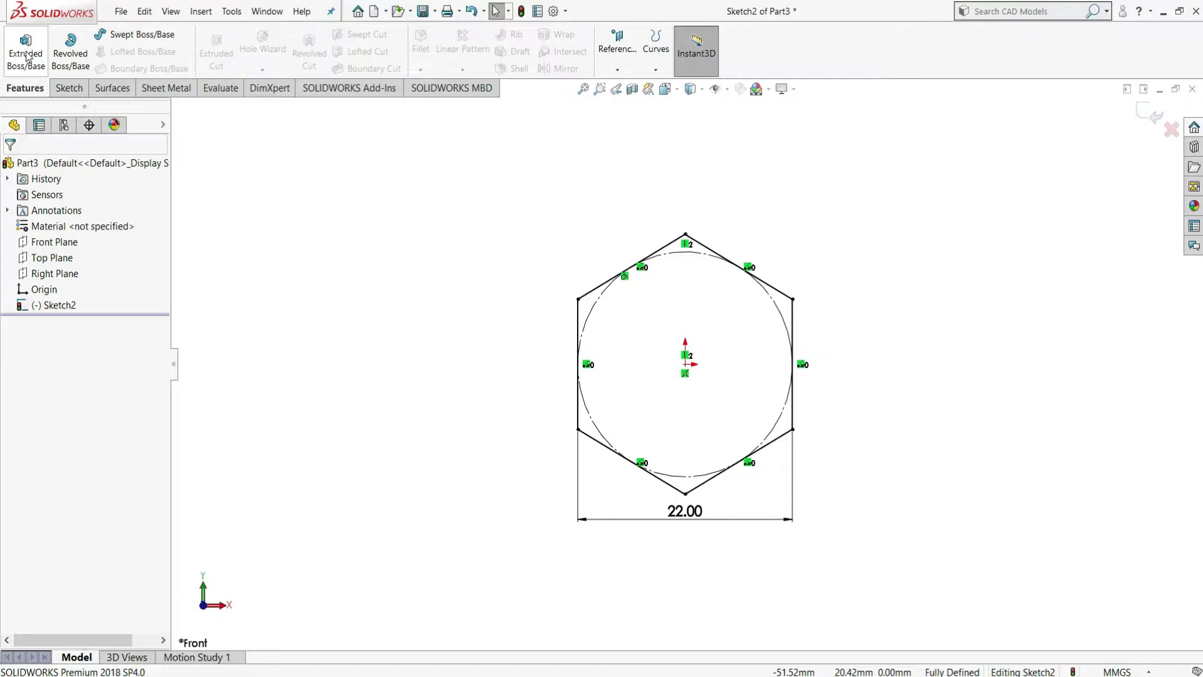
pyautogui.click(26, 55)
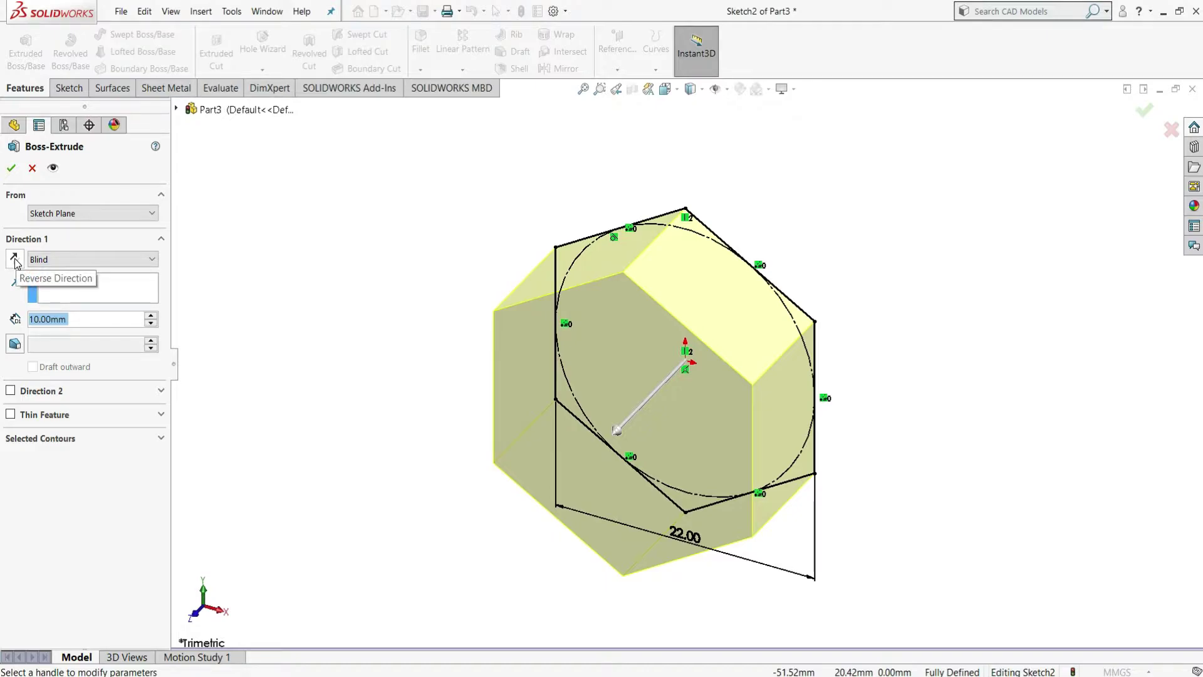
pyautogui.click(15, 259)
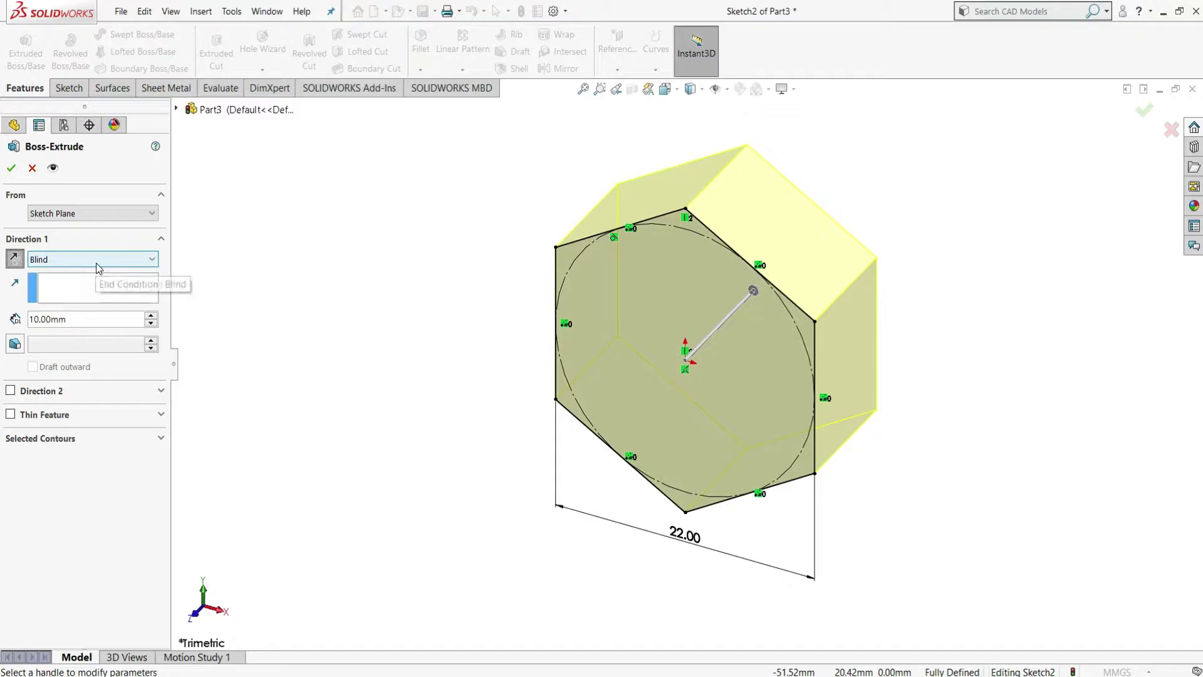
pyautogui.moveTo(98, 322); pyautogui.dragTo(15, 318)
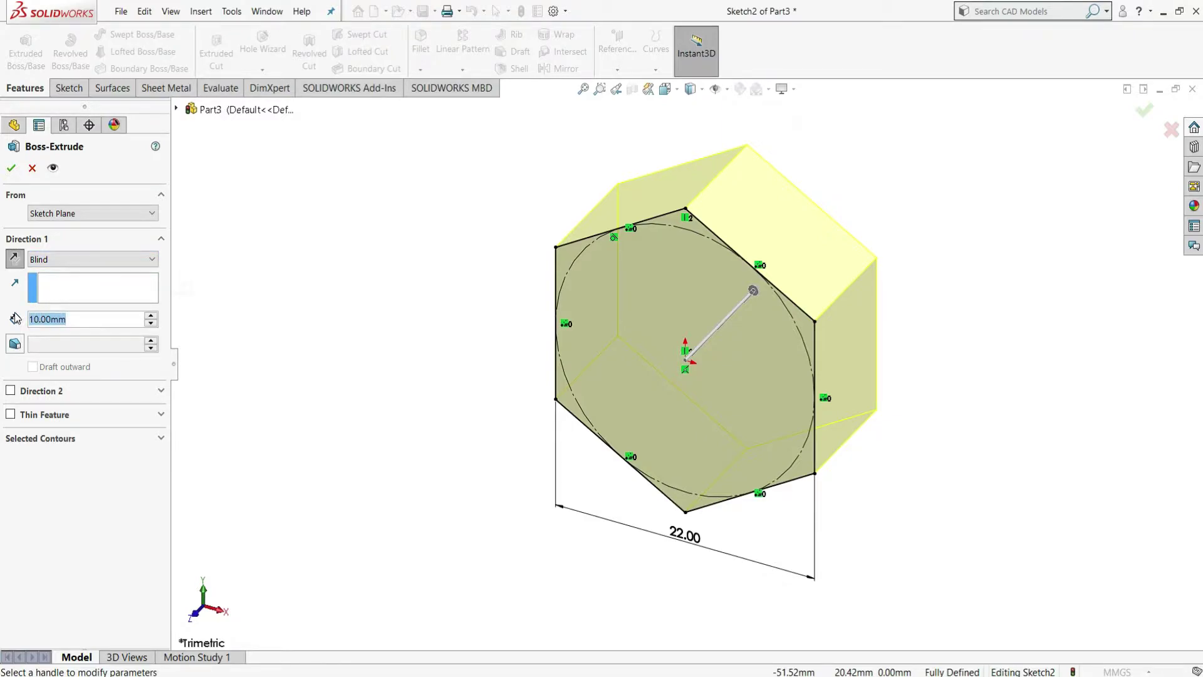
pyautogui.write('16')
pyautogui.press('Return')
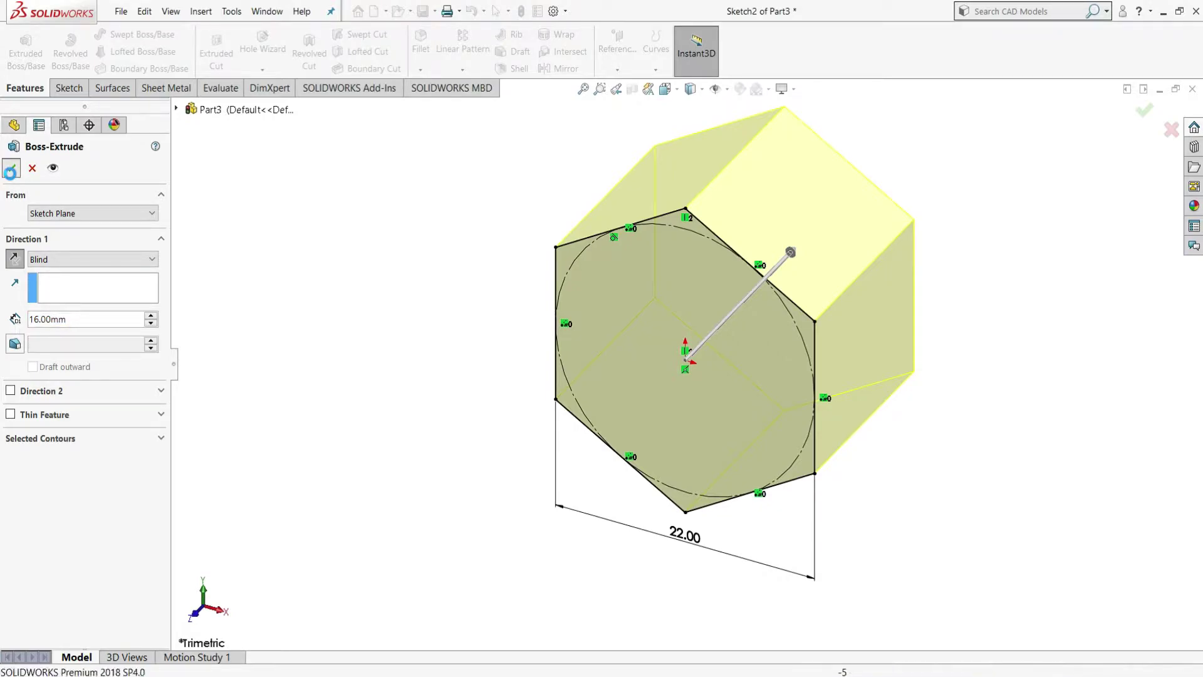
pyautogui.click(10, 168)
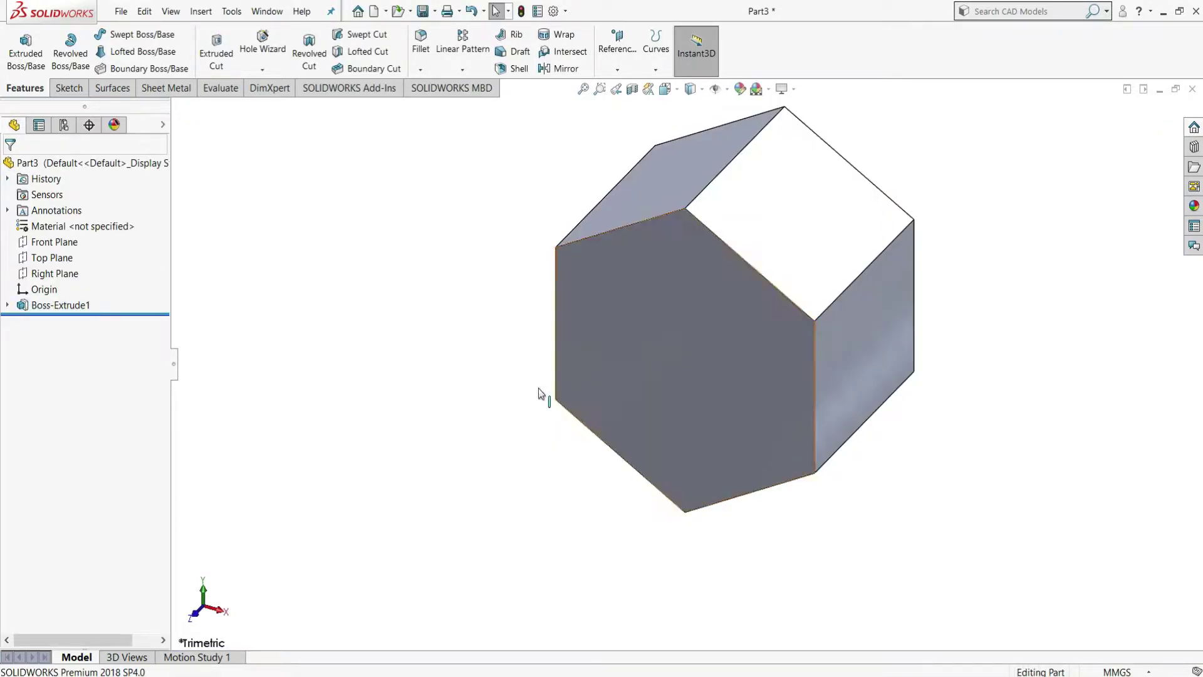
# Step: On the rear hexagonal face of the bolt head, sketch a circle about 10.4 mm in diameter centred on the origin
pyautogui.moveTo(1023, 236); pyautogui.dragTo(891, 351, button='middle')
pyautogui.click(771, 294)
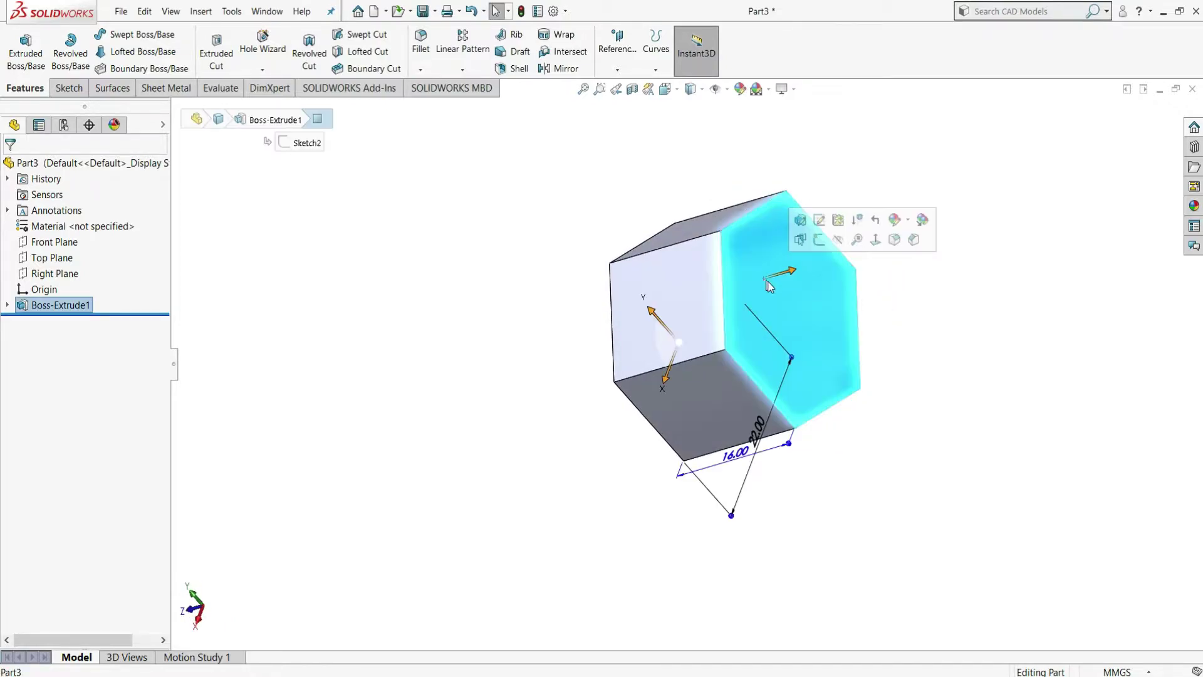
pyautogui.click(818, 240)
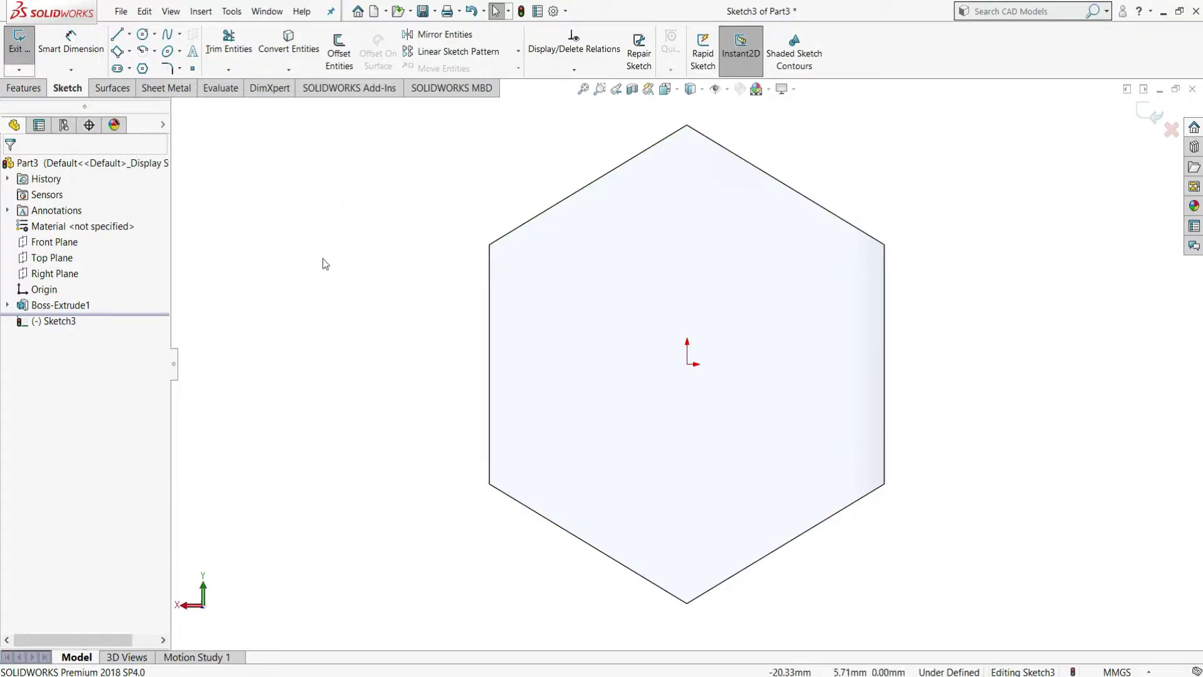
pyautogui.click(143, 34)
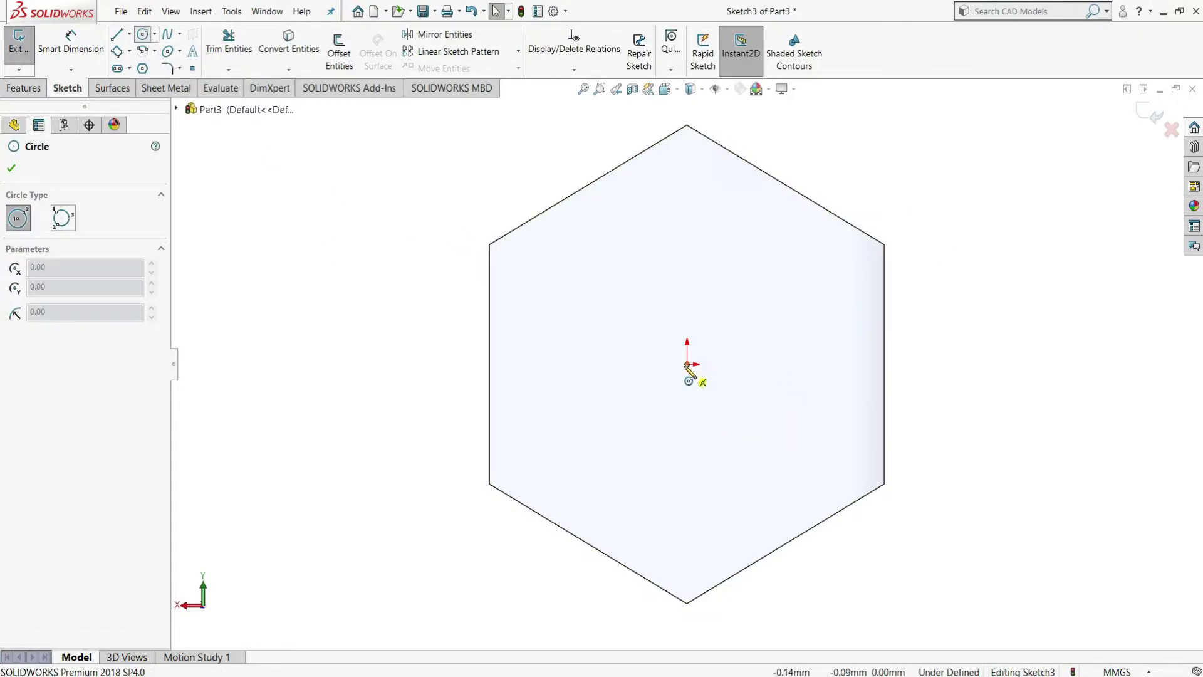
pyautogui.click(687, 364)
pyautogui.click(758, 303)
pyautogui.rightClick(762, 310)
pyautogui.click(783, 312)
# Step: Dimension the circle on the hexagonal face with a diameter of 16 mm
pyautogui.click(71, 44)
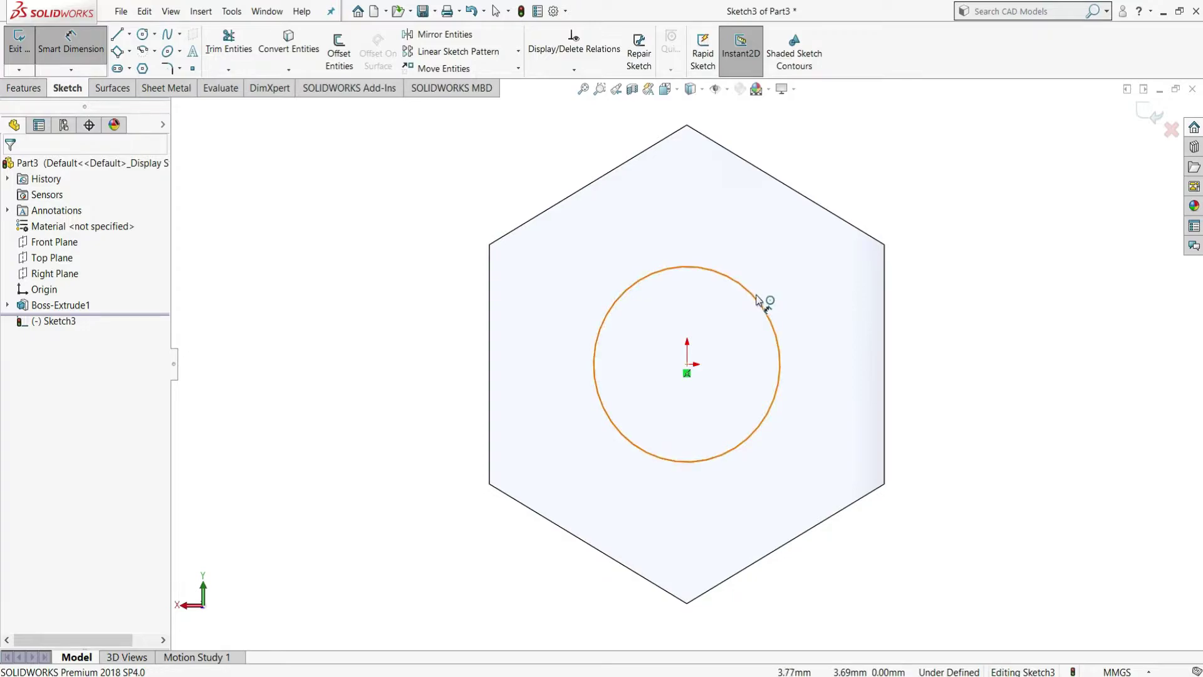
pyautogui.click(758, 303)
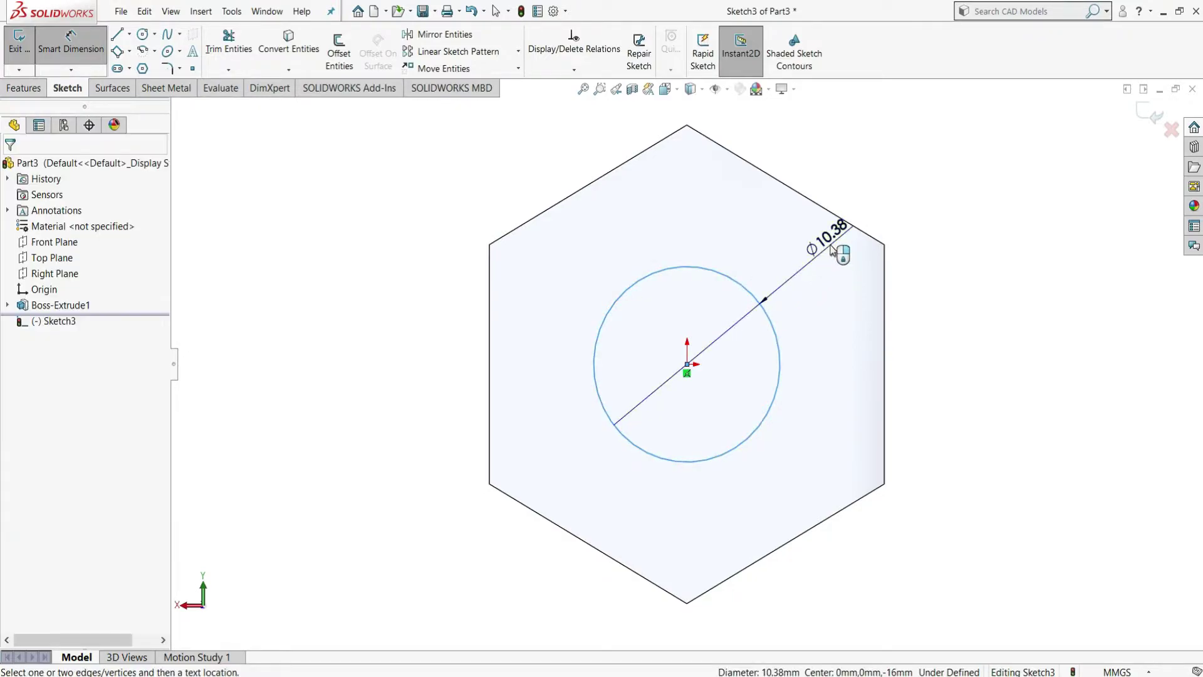
pyautogui.click(831, 249)
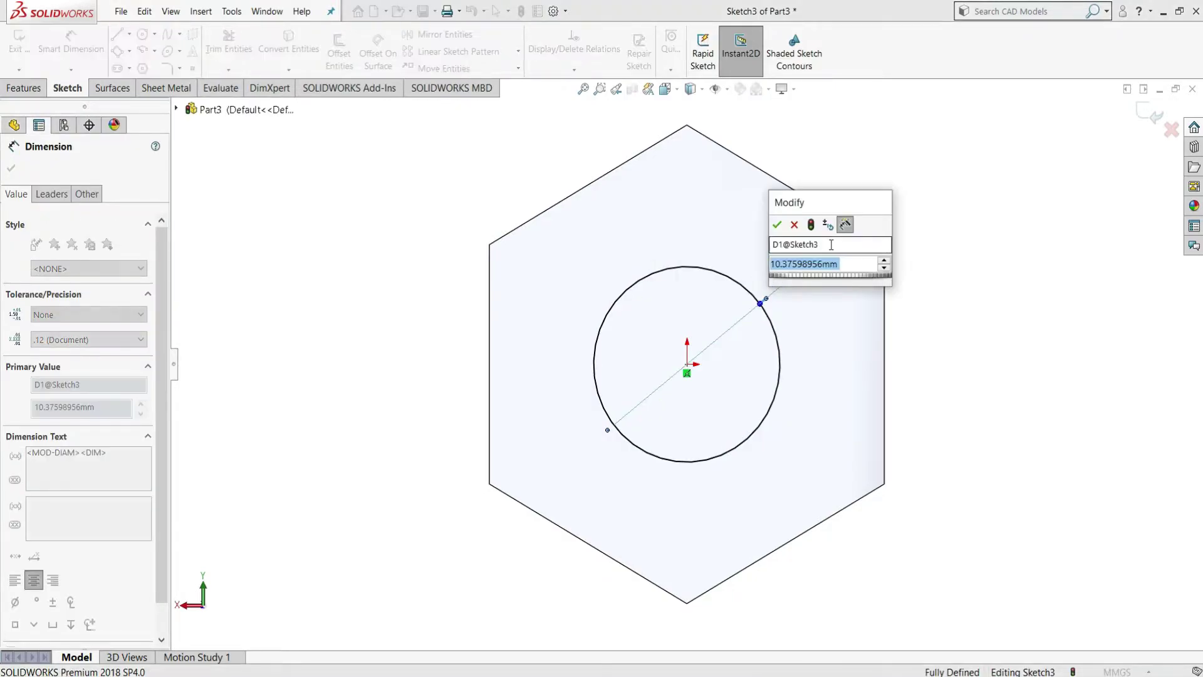
pyautogui.write('6')
pyautogui.press('Escape')
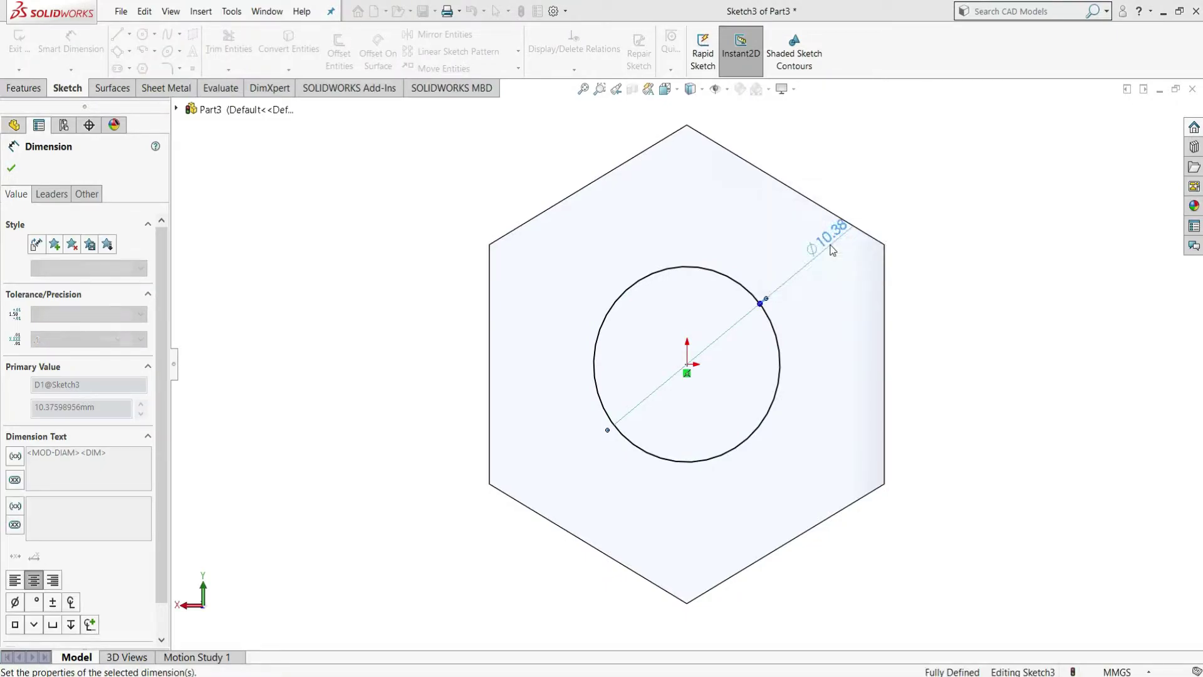
pyautogui.rightClick(939, 303)
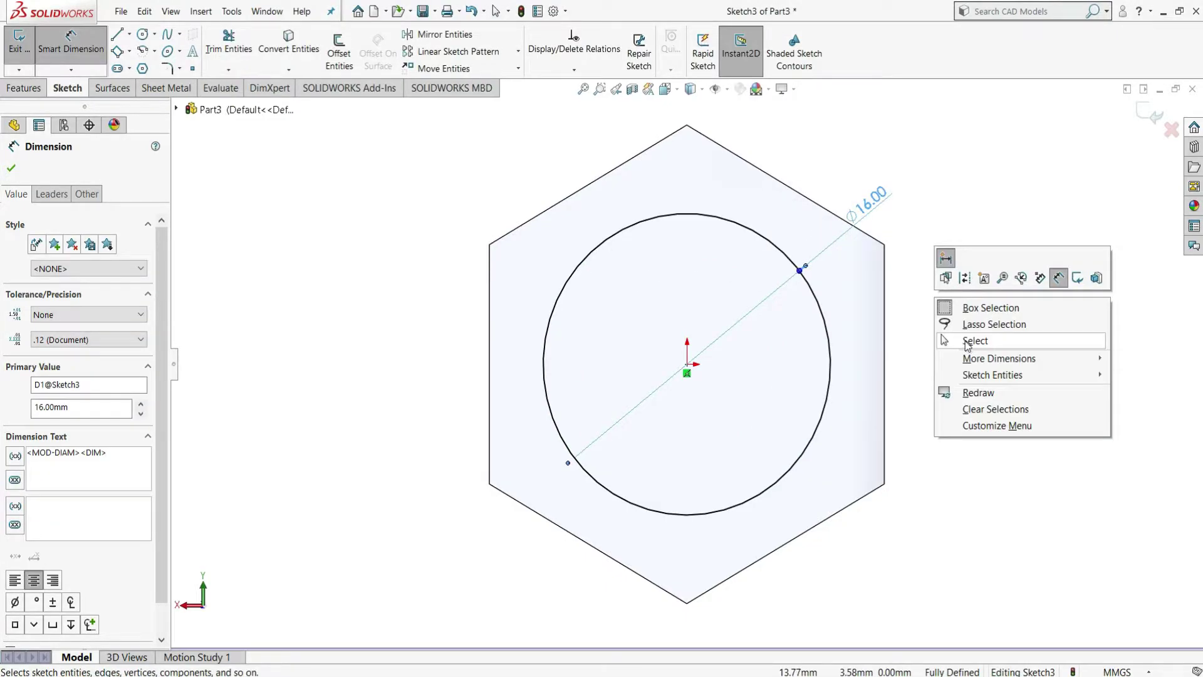
pyautogui.click(972, 341)
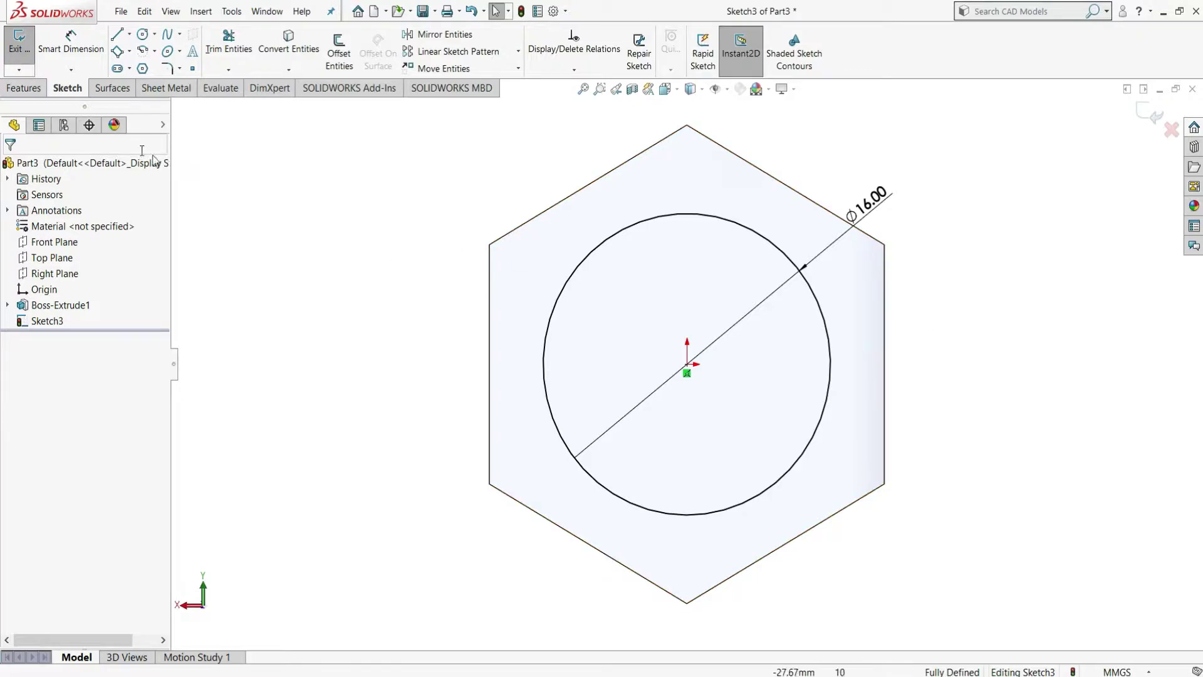
# Step: Extrude the circle as a blind boss 65 mm away from the head, merged with the hexagonal body
pyautogui.click(23, 88)
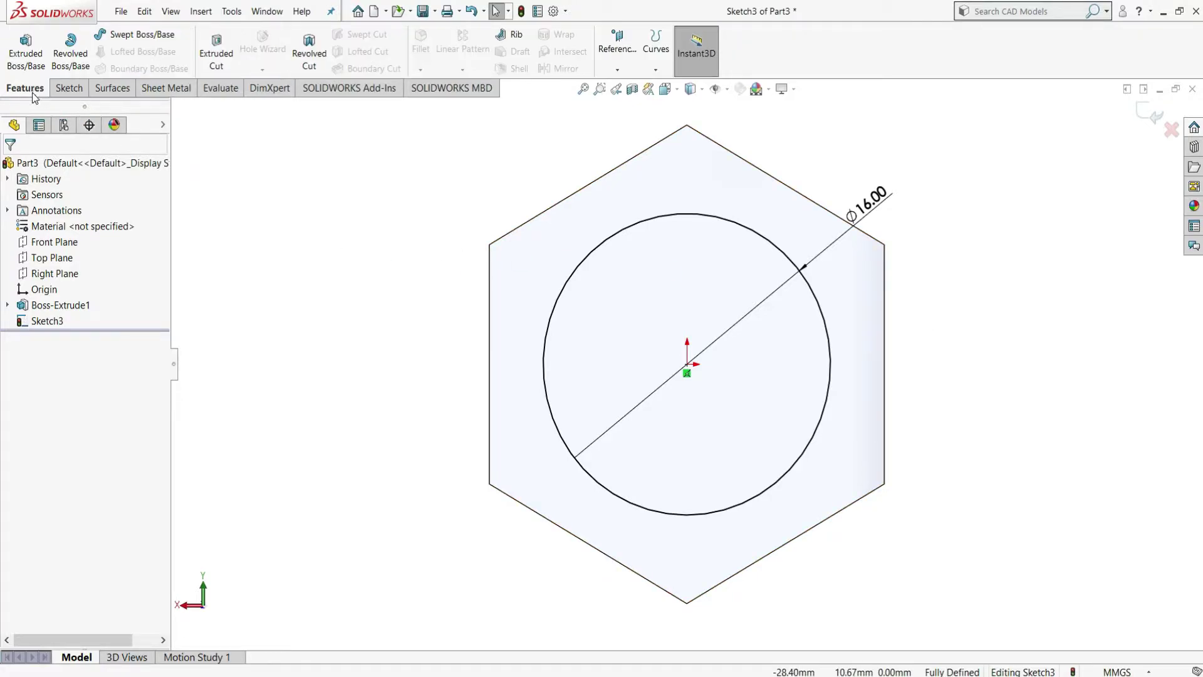
pyautogui.click(21, 60)
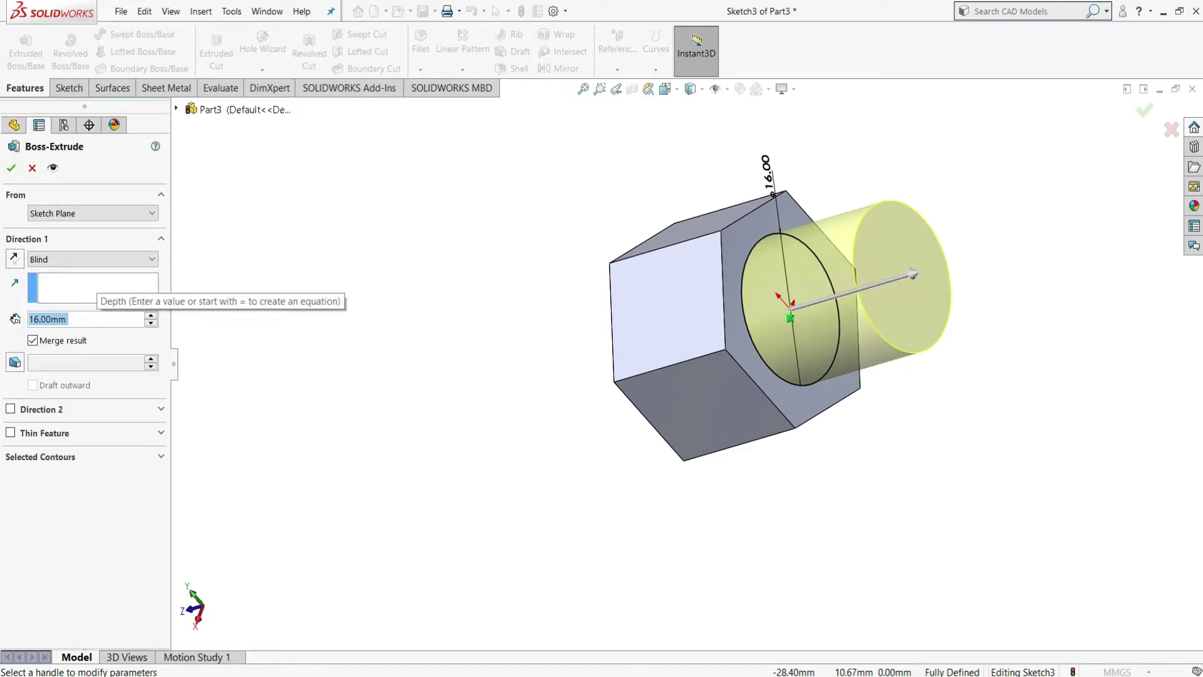
pyautogui.write('65')
pyautogui.press('Return')
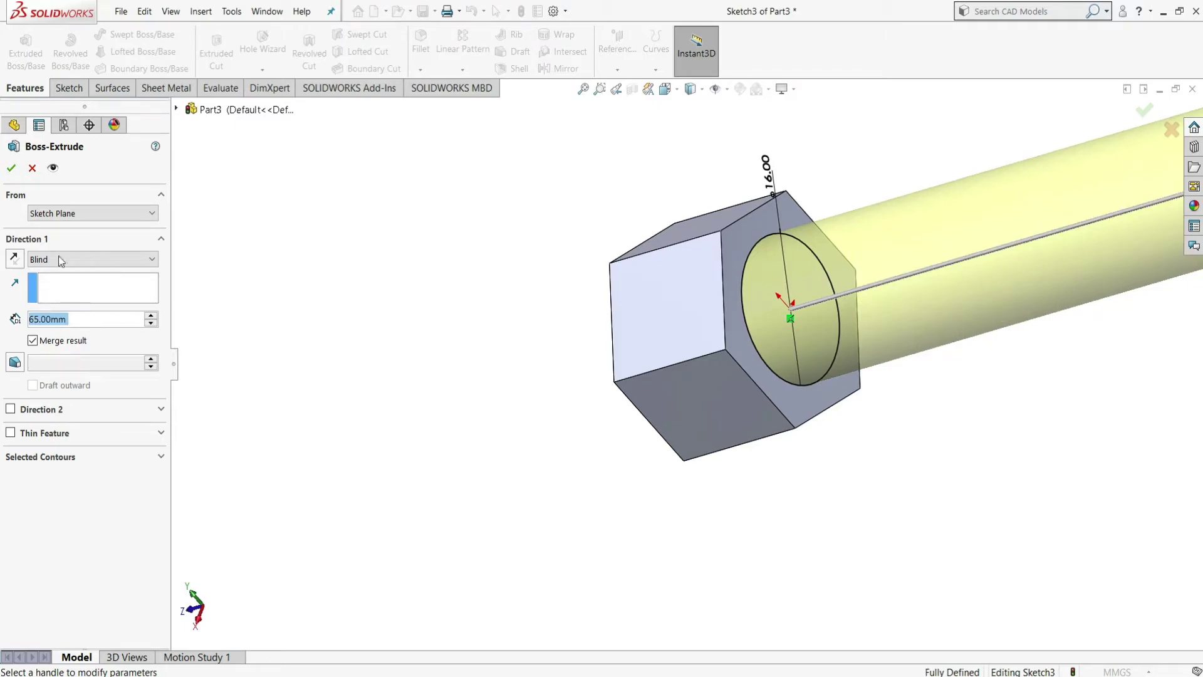
pyautogui.click(11, 168)
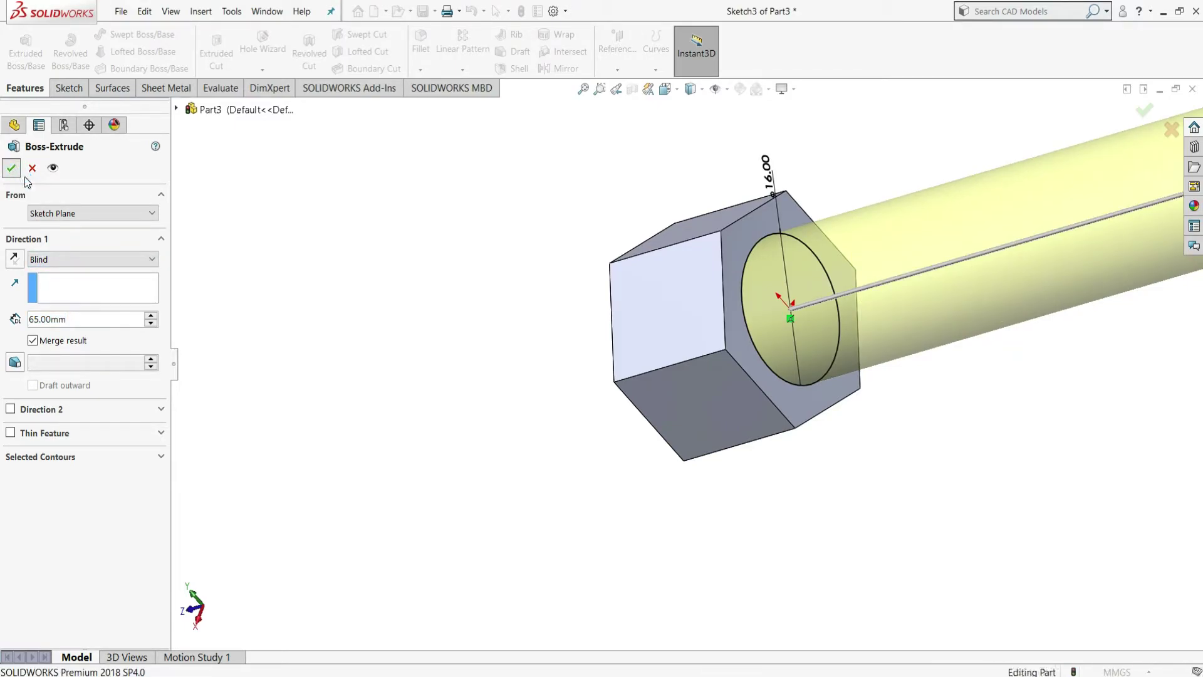
# Step: Chamfer the circular edge at the shank's free end with a 2 mm distance and a 45-degree angle
pyautogui.press('f')
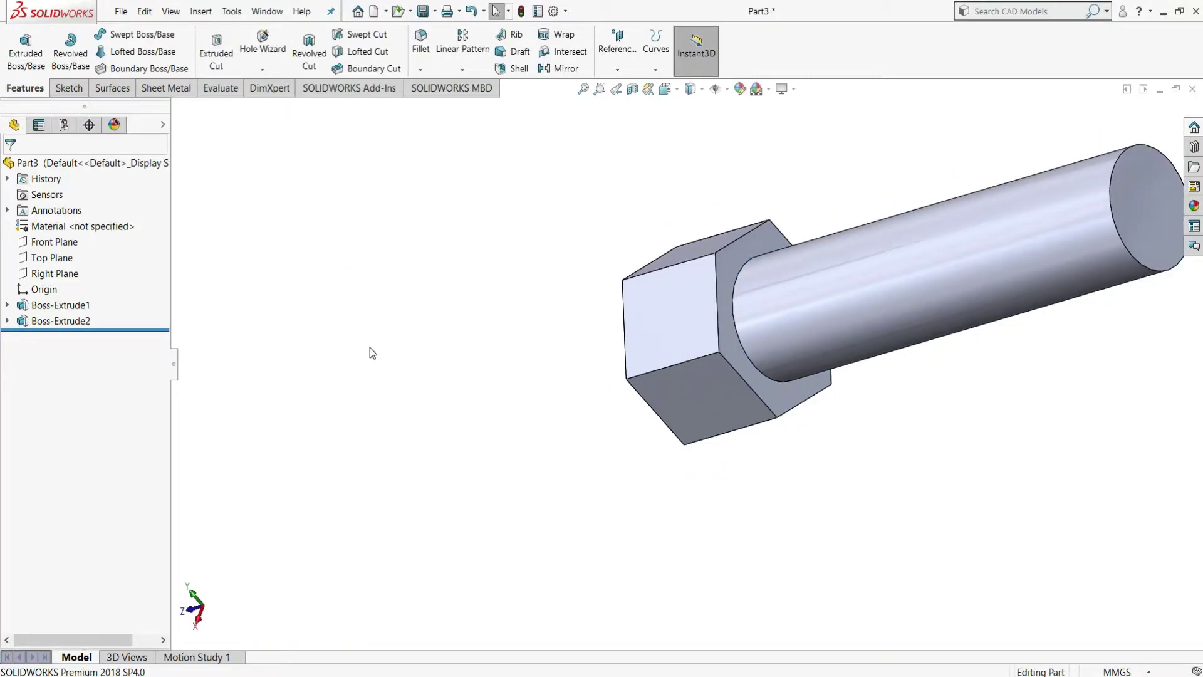
pyautogui.click(420, 70)
pyautogui.click(428, 104)
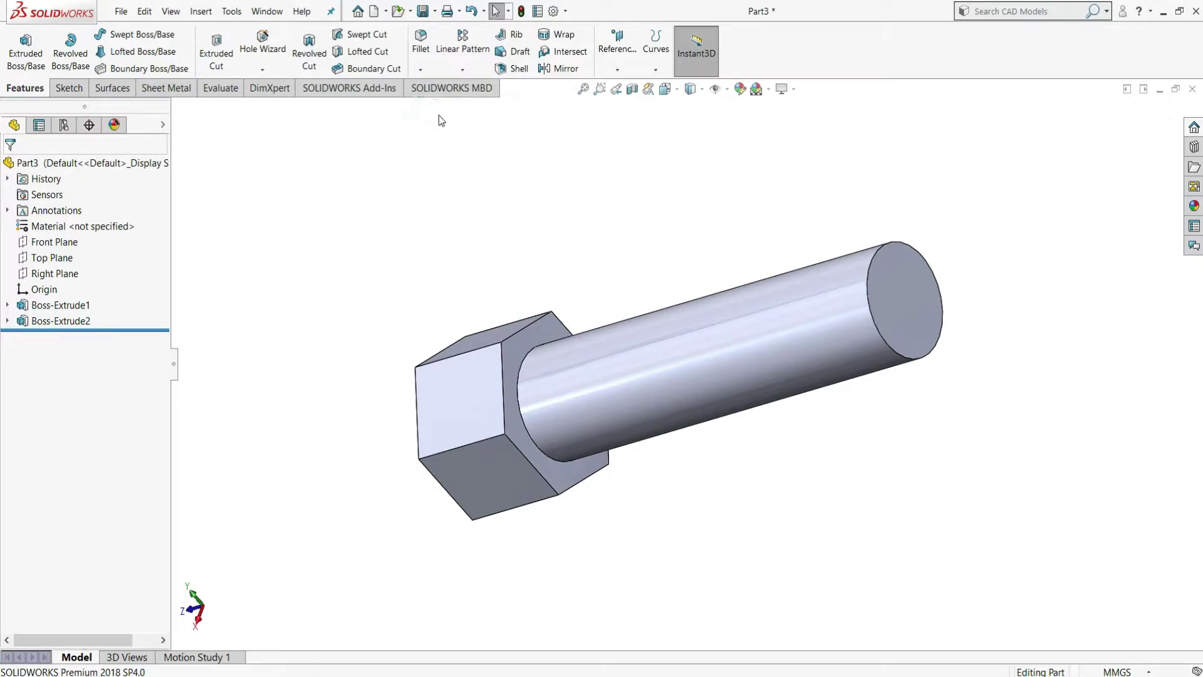
pyautogui.click(874, 265)
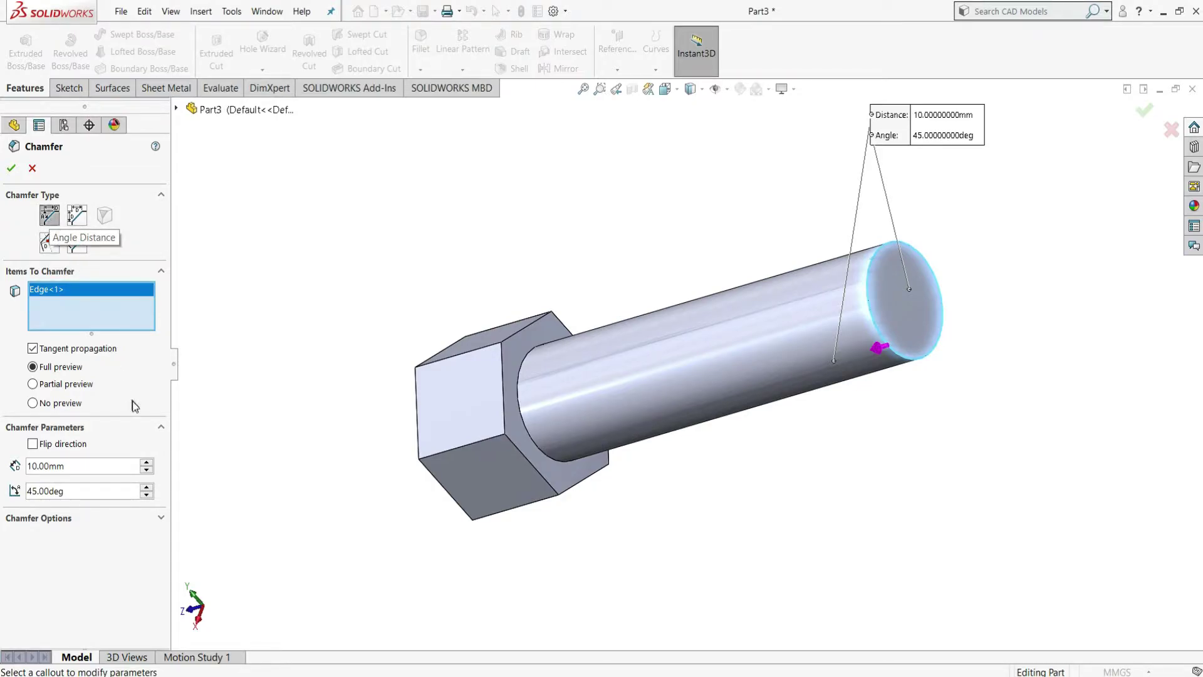
pyautogui.click(77, 466)
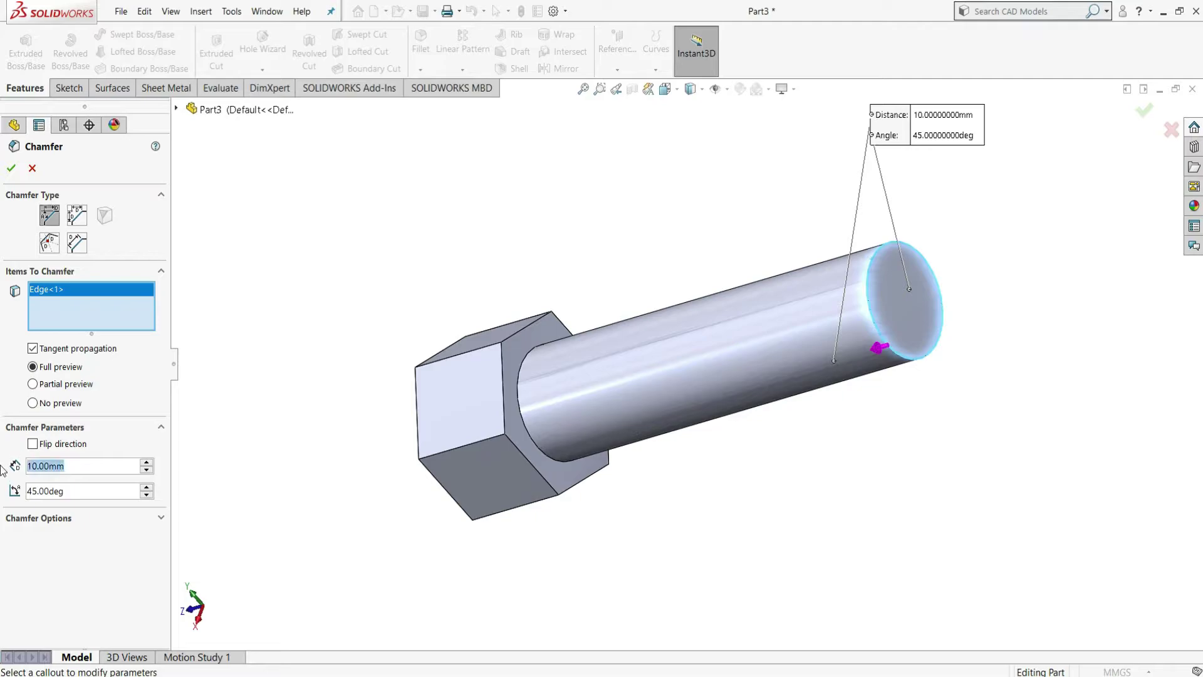
pyautogui.write('2')
pyautogui.press('Return')
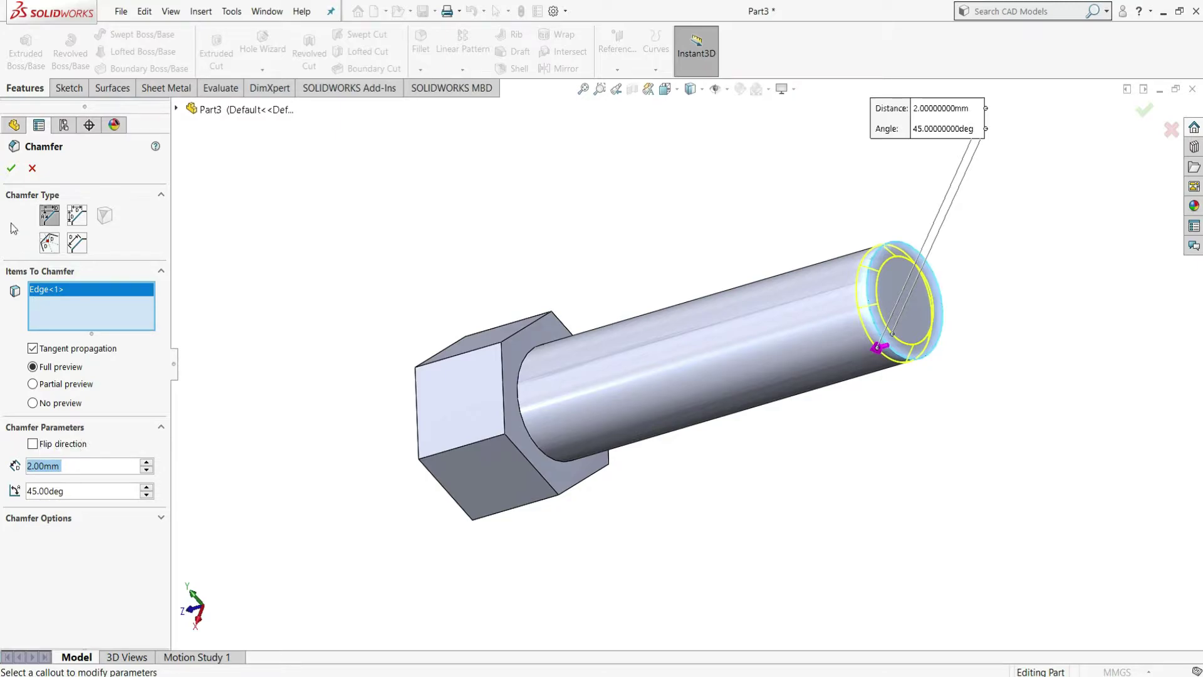
pyautogui.click(11, 168)
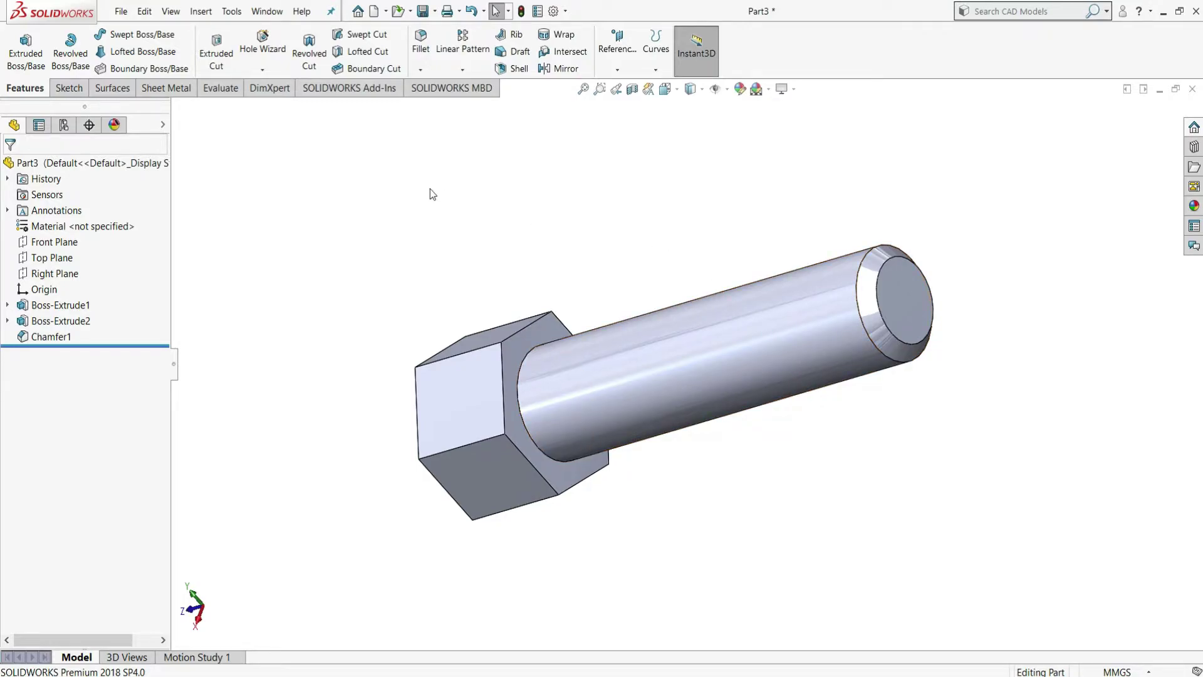
# Step: Set up a Metric Die M16x1.5 cut thread from the chamfer's outer edge on the shank, with a blind depth of 50 mm
pyautogui.click(199, 12)
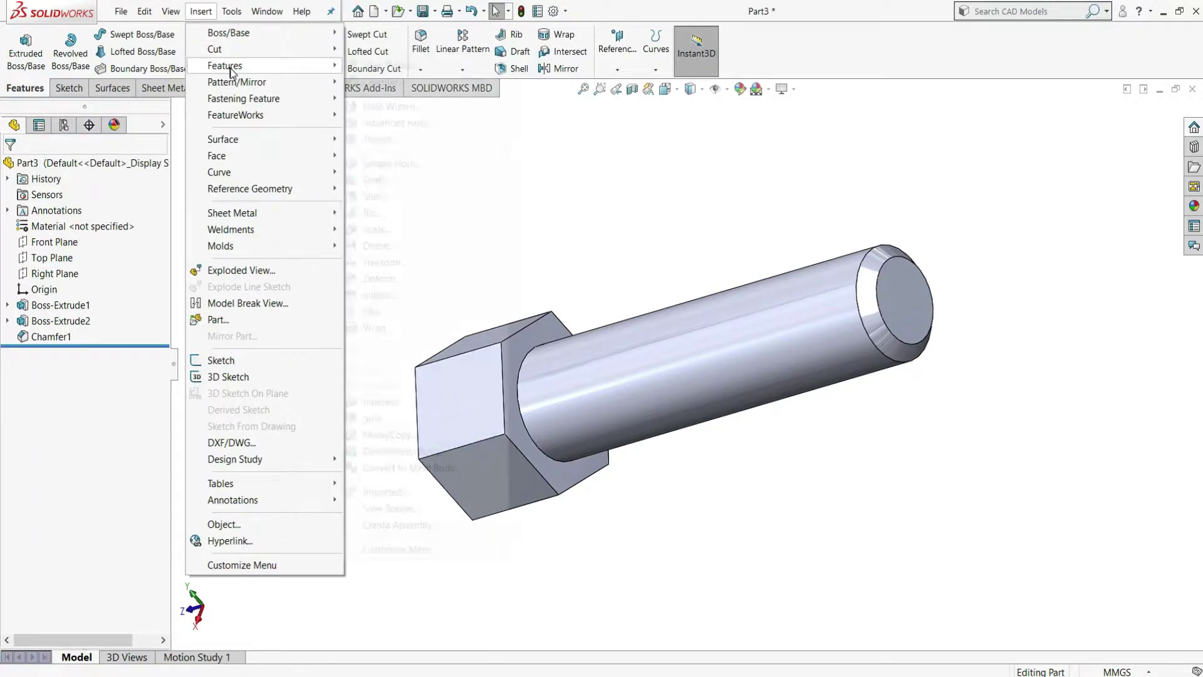
pyautogui.moveTo(298, 71)
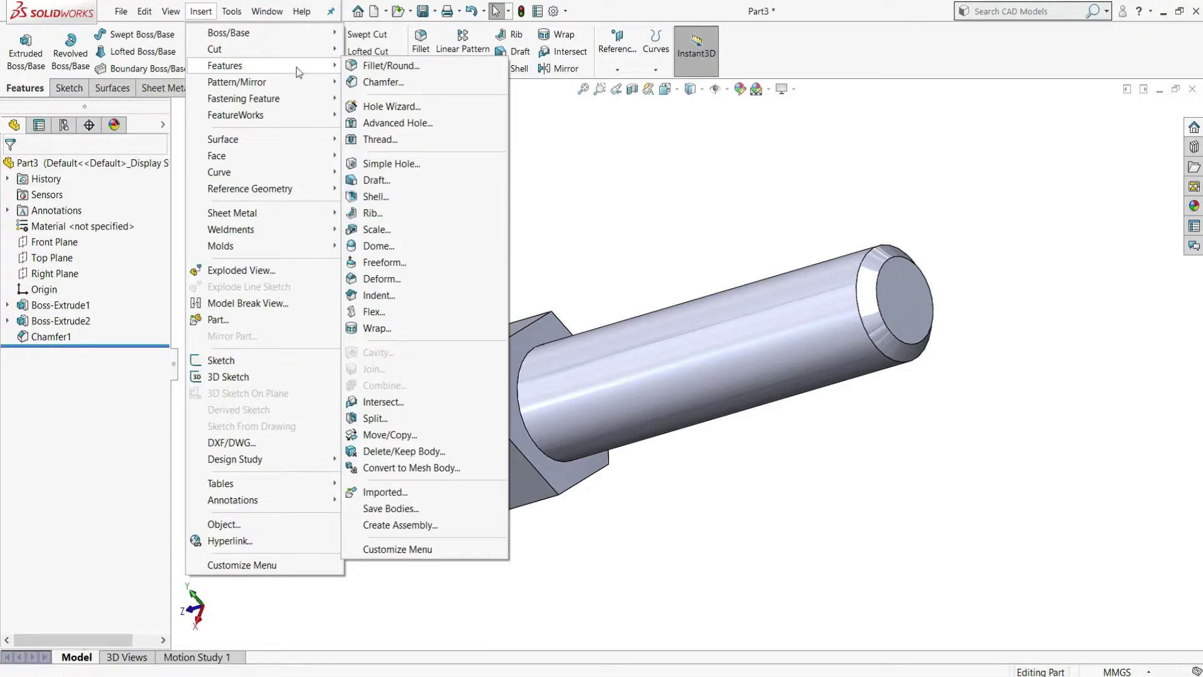
pyautogui.click(409, 140)
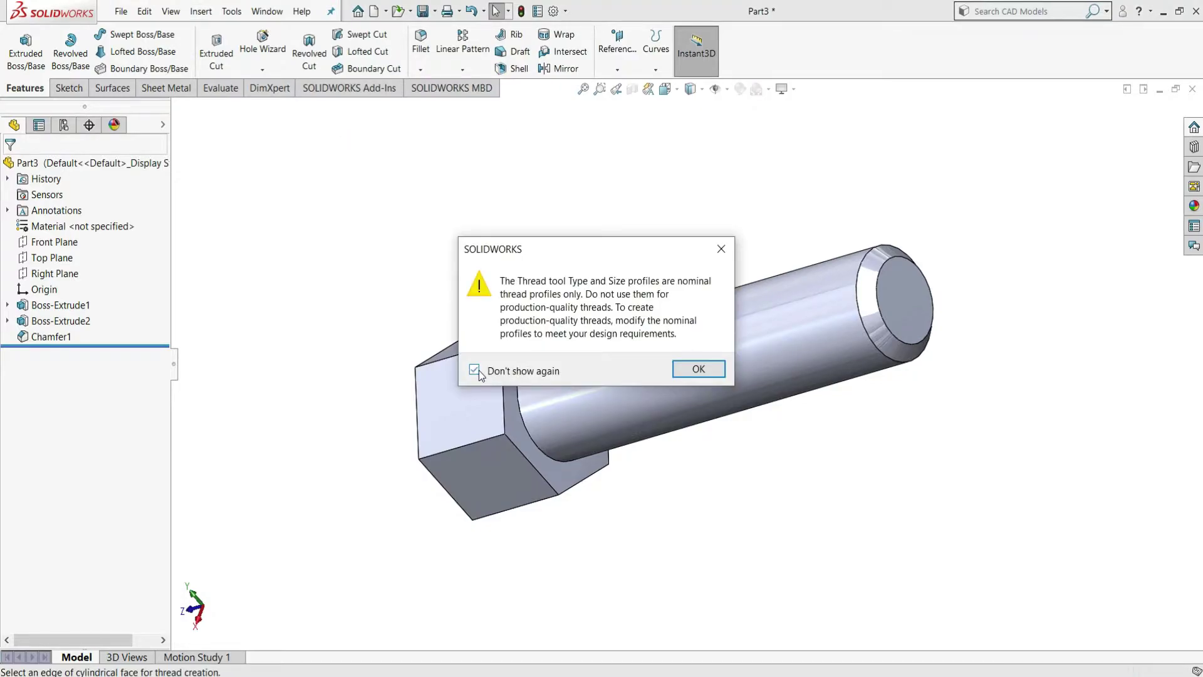
pyautogui.click(697, 370)
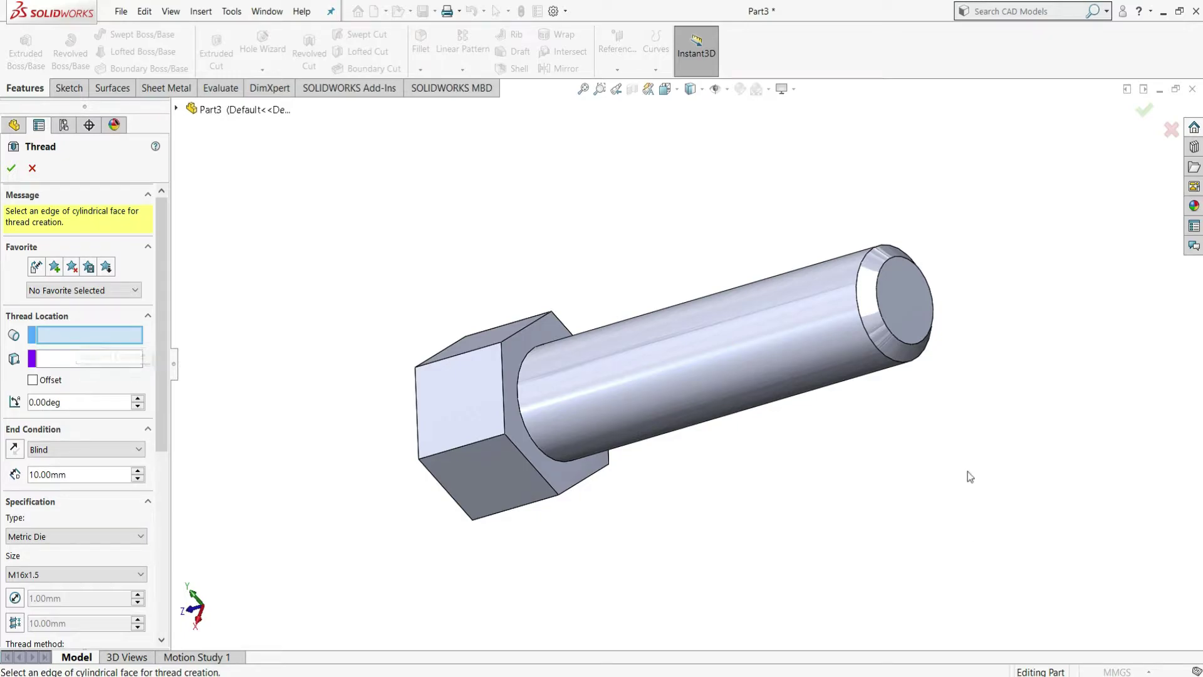
pyautogui.click(860, 325)
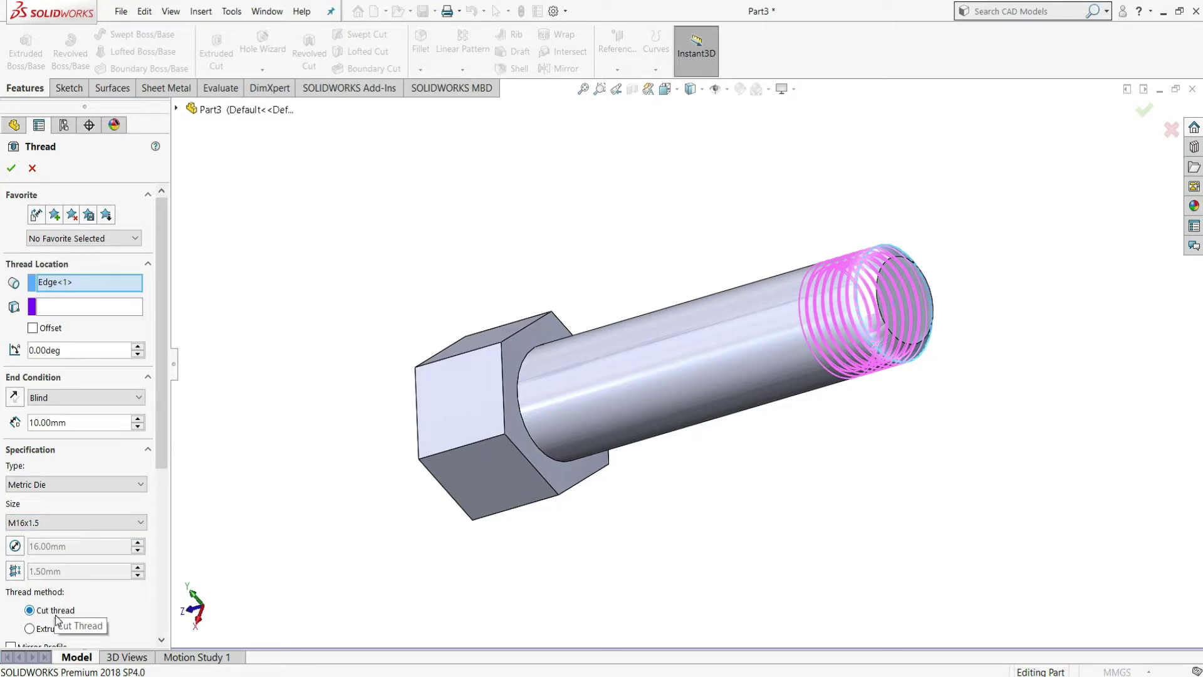
pyautogui.click(52, 426)
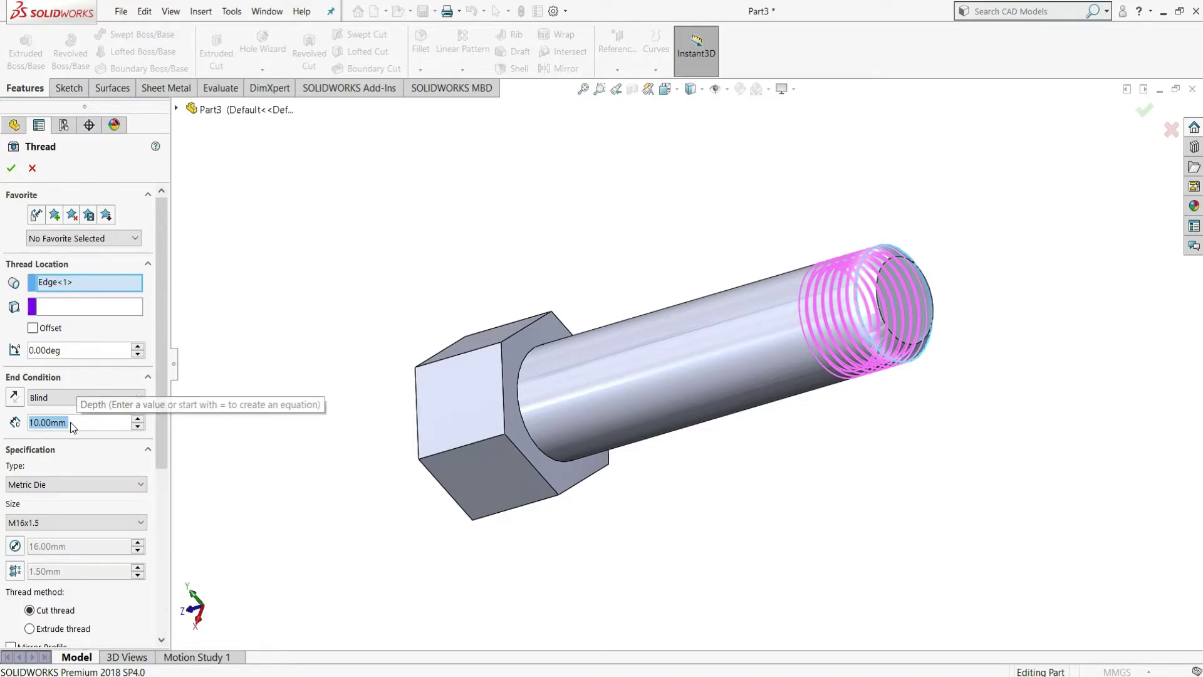
pyautogui.write('50')
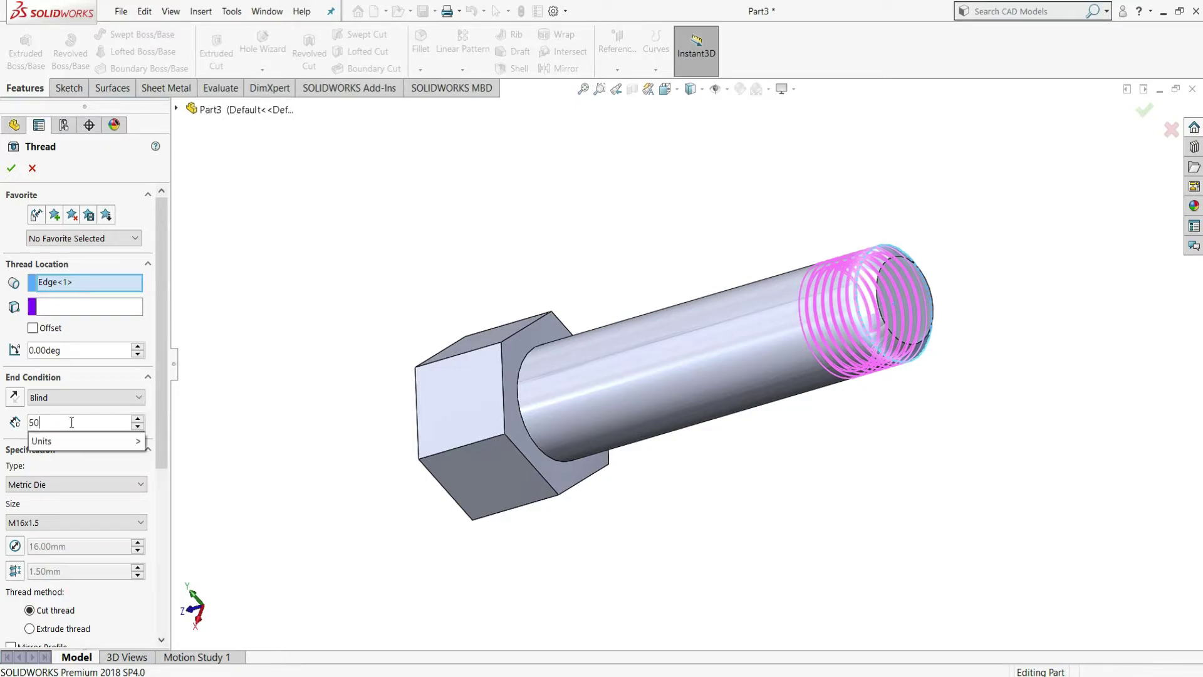
# Step: Offset the thread start 10 mm beyond the shank's free end, maintain the thread length and create the thread
pyautogui.click(33, 328)
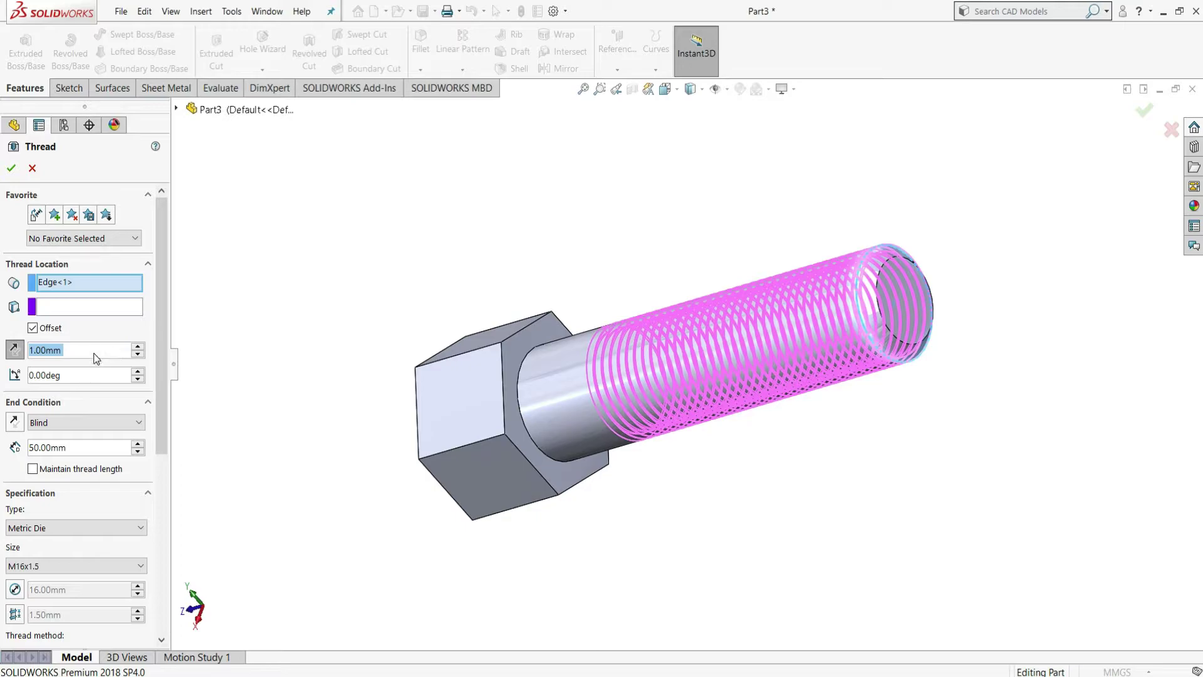
pyautogui.write('10')
pyautogui.press('Return')
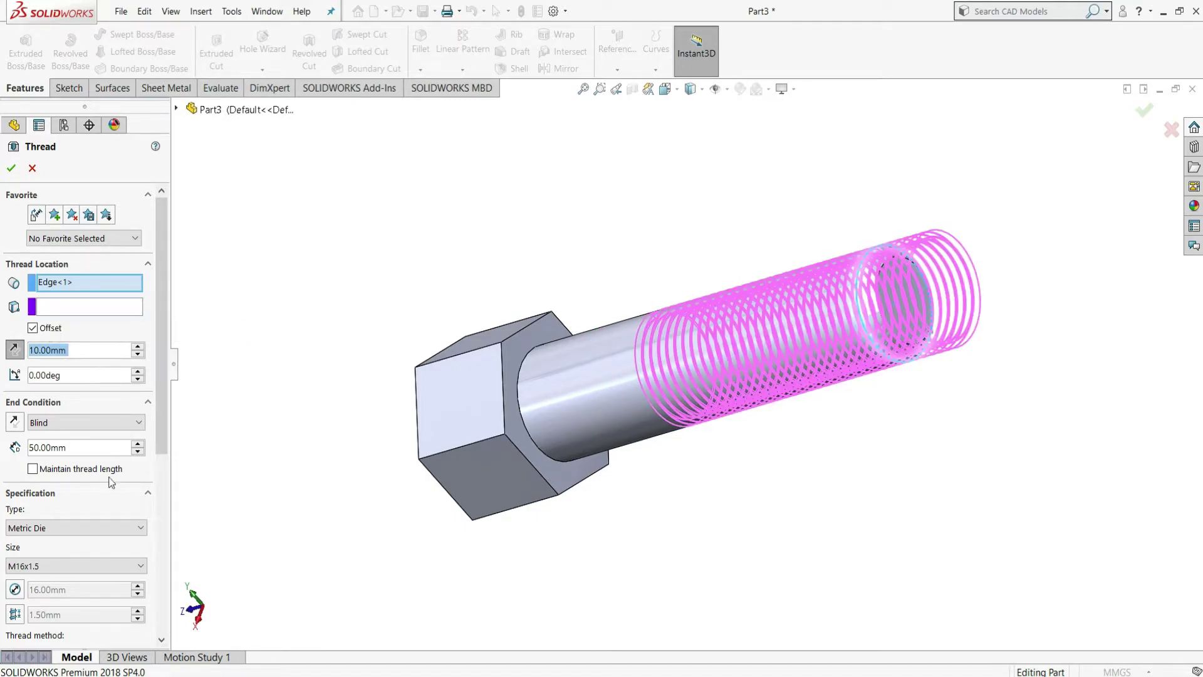
pyautogui.click(32, 470)
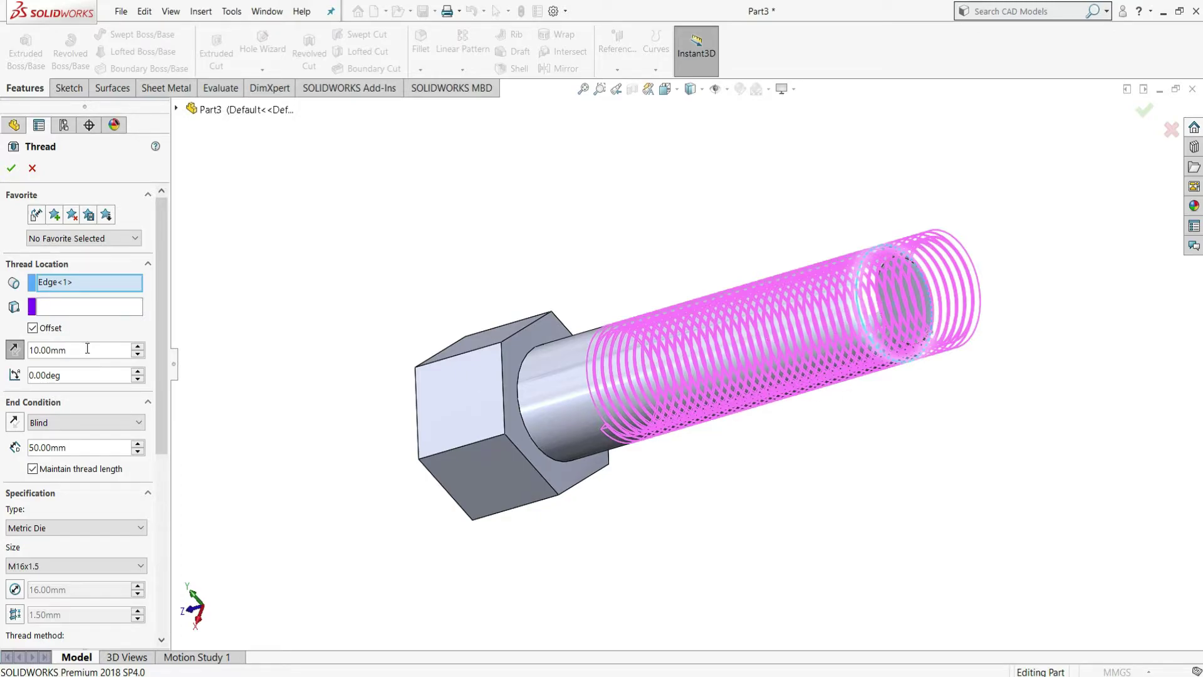
pyautogui.click(12, 168)
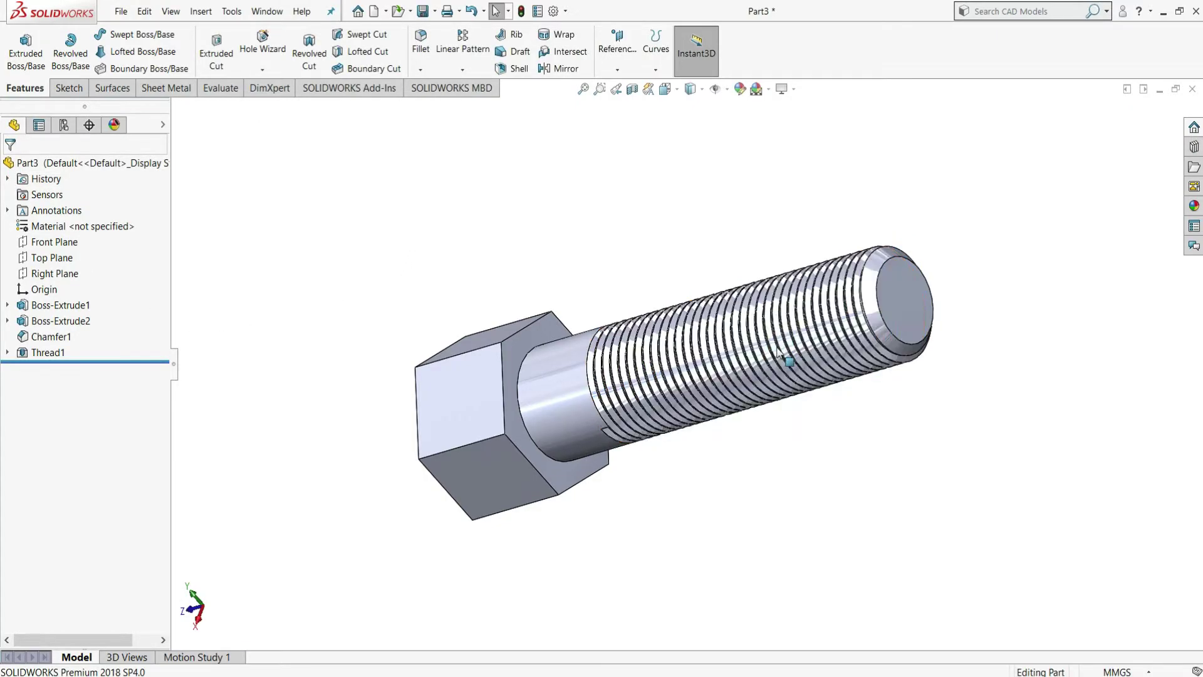
# Step: Fillet the circular edge where the shank meets the hexagonal head with a 0.5 mm radius
pyautogui.hotkey('ctrl', '4')
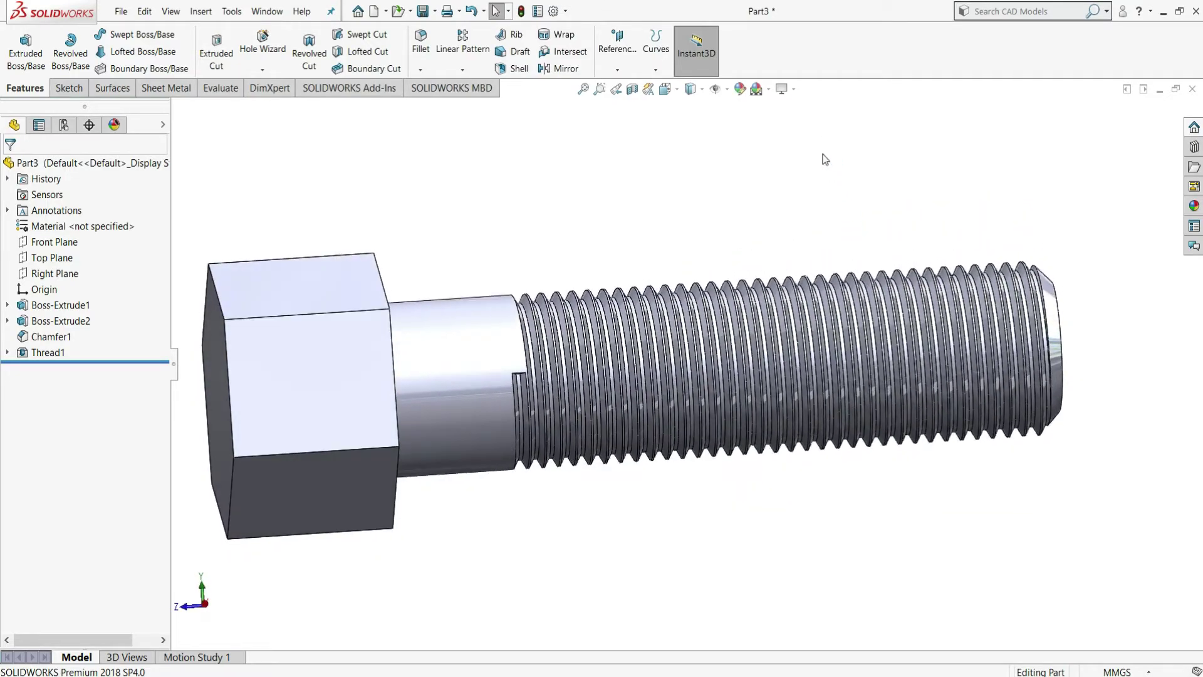
pyautogui.press('z')
pyautogui.moveTo(772, 262)
pyautogui.mouseDown(button='middle')
pyautogui.moveTo(666, 287)
pyautogui.moveTo(731, 370)
pyautogui.moveTo(864, 375)
pyautogui.mouseUp(button='middle')
pyautogui.scroll(-5, 731, 370)
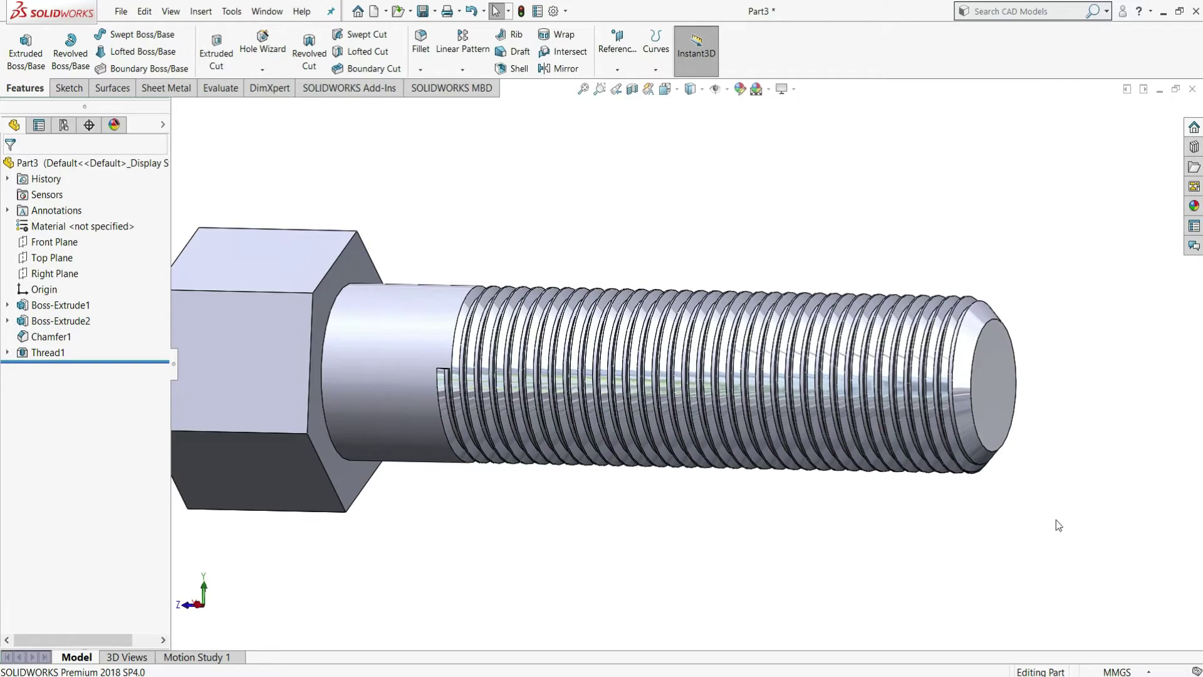
pyautogui.press('f')
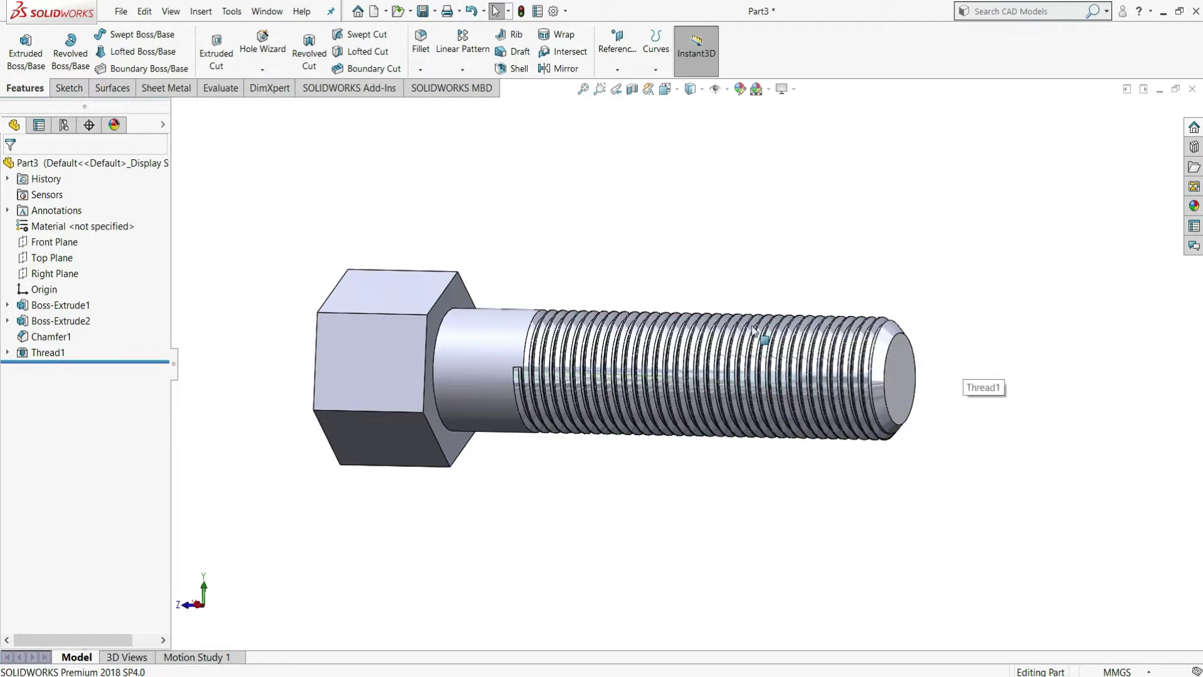
pyautogui.click(420, 45)
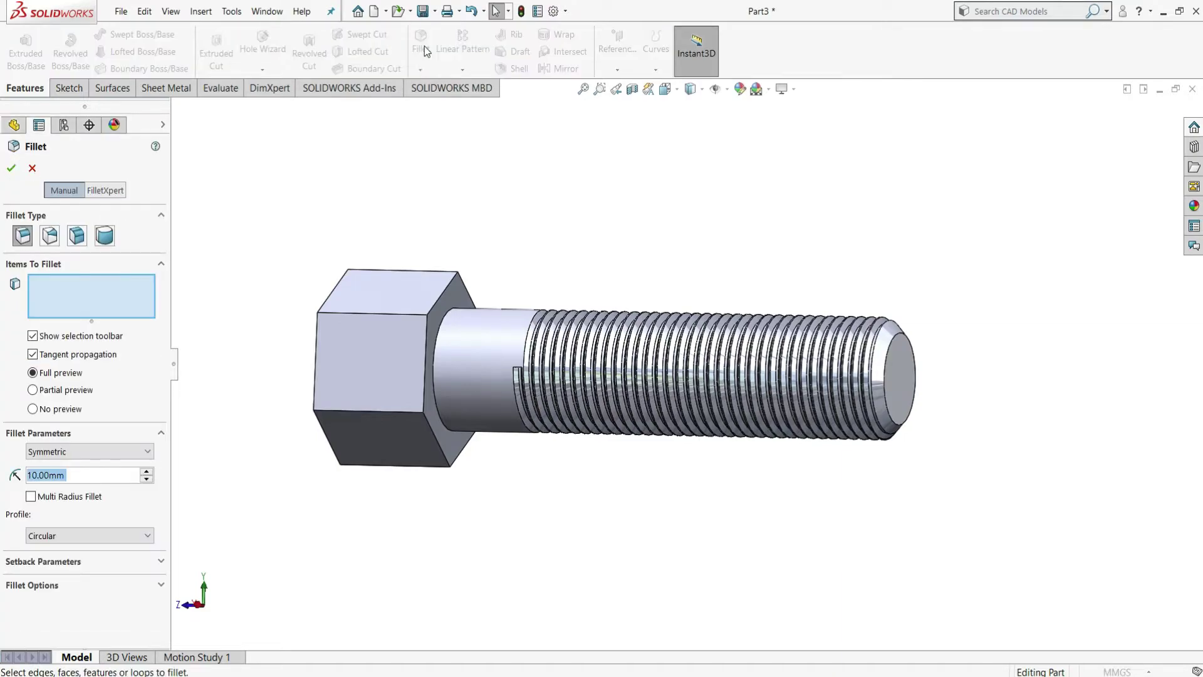
pyautogui.click(441, 324)
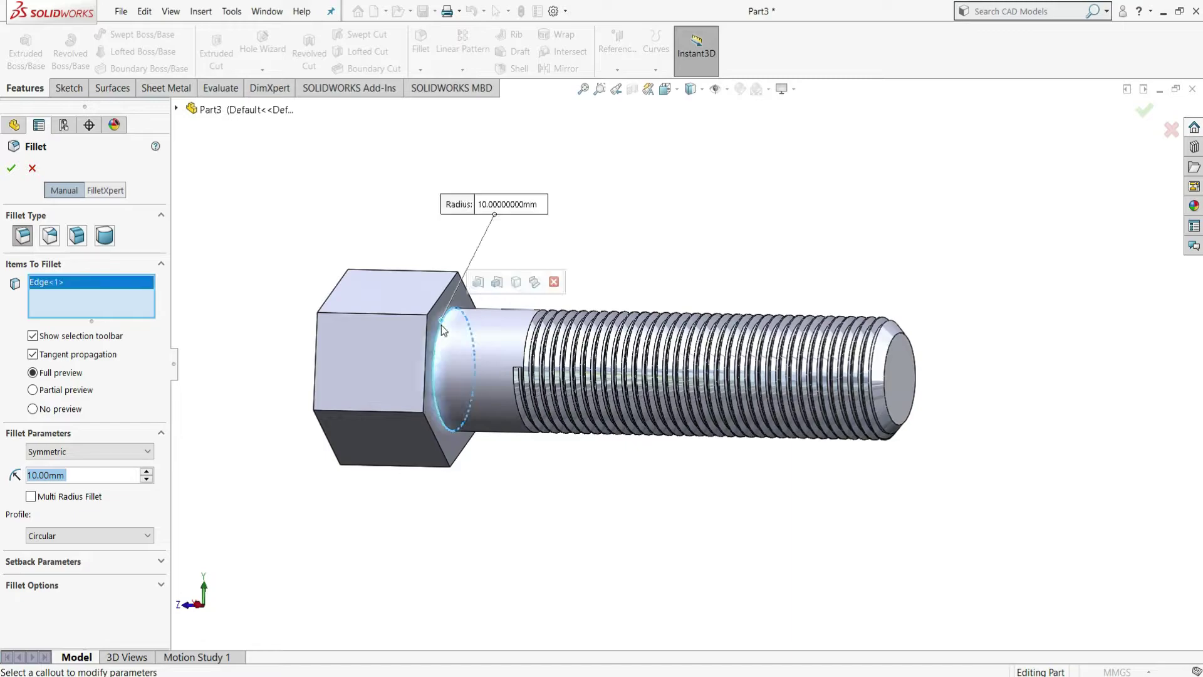
pyautogui.write('0.5')
pyautogui.press('Return')
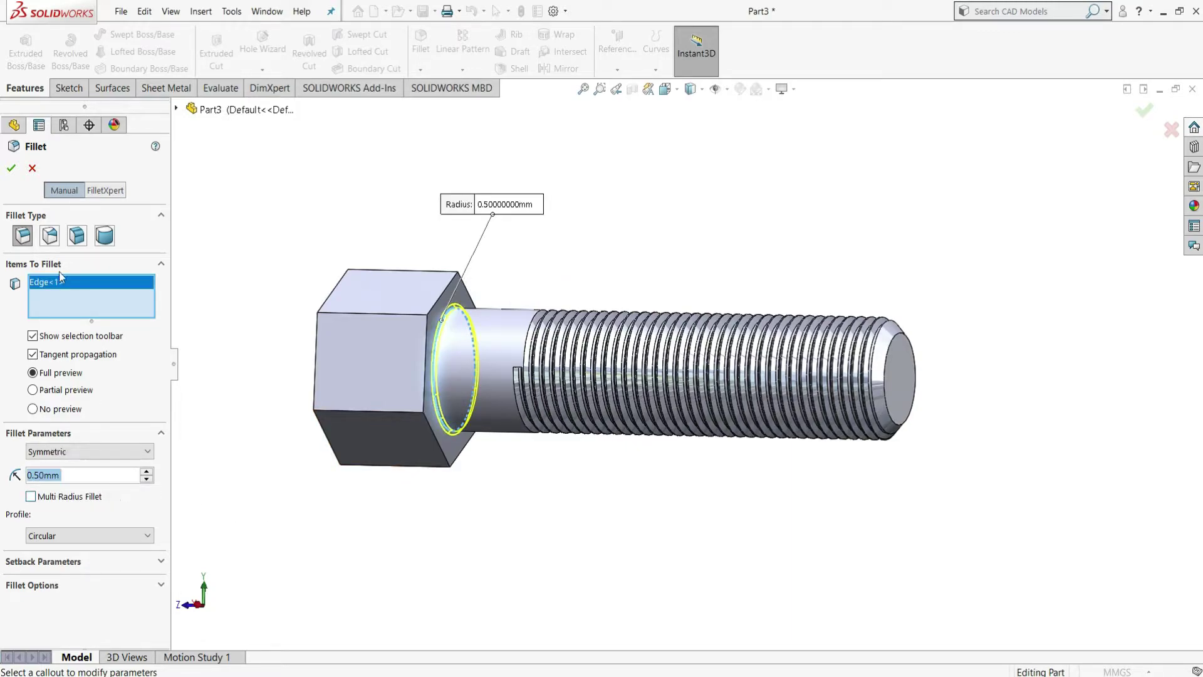
pyautogui.click(11, 169)
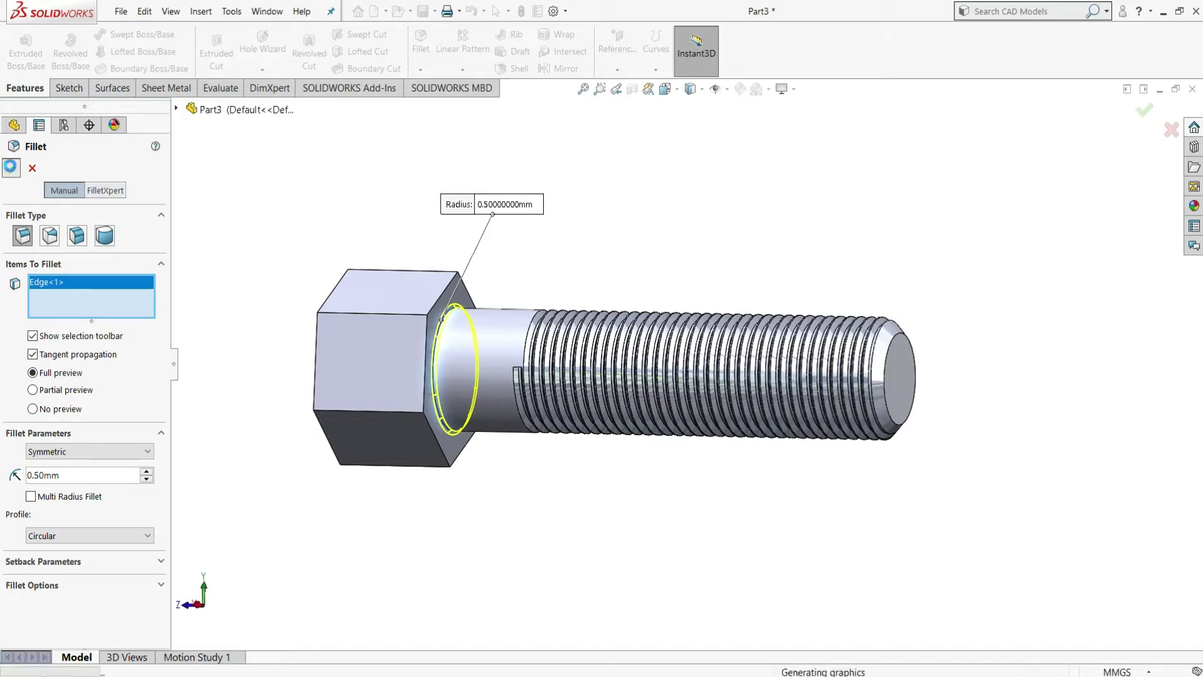
# Step: Start a sketch on the Right Plane and convert the head's upper edge and the adjoining upper end-face edge into sketch lines
pyautogui.moveTo(242, 255); pyautogui.dragTo(317, 271, button='middle')
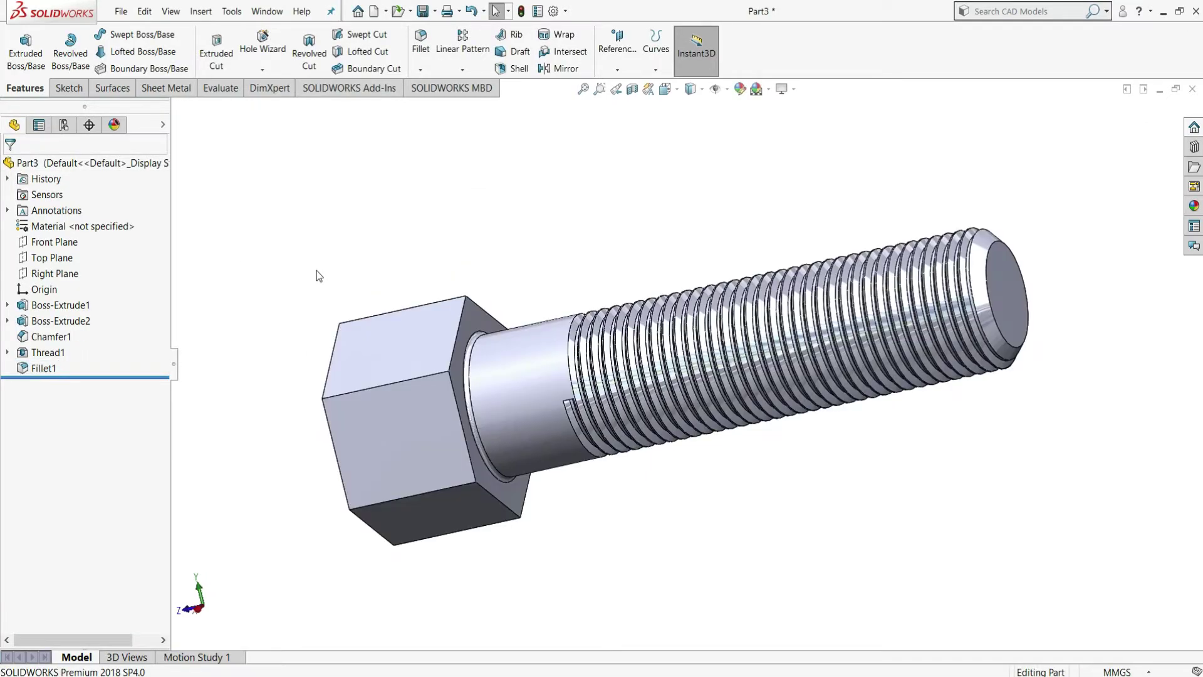
pyautogui.click(50, 273)
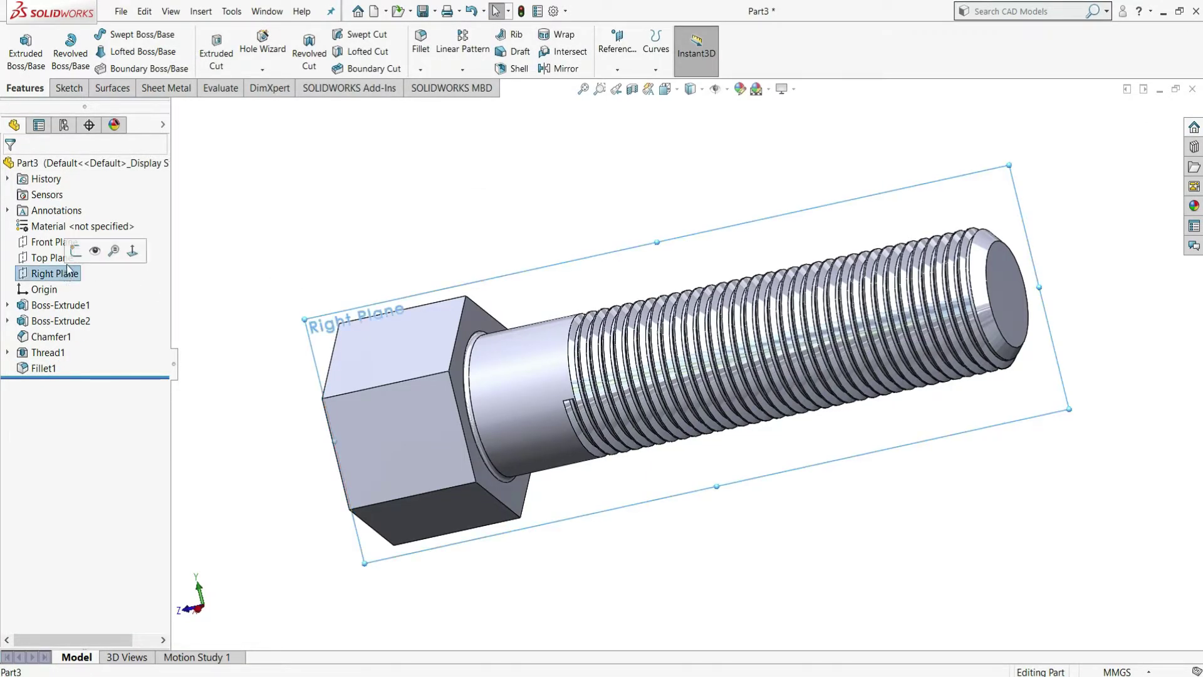
pyautogui.click(73, 257)
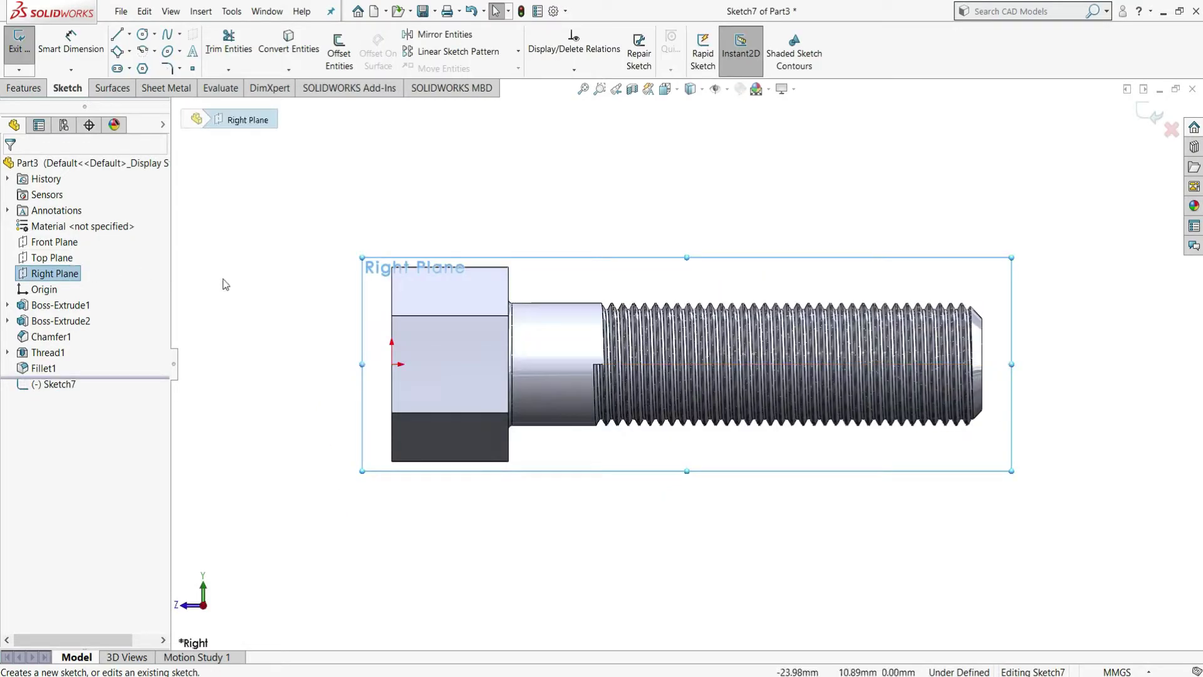
pyautogui.click(285, 55)
pyautogui.scroll(-2, 401, 219)
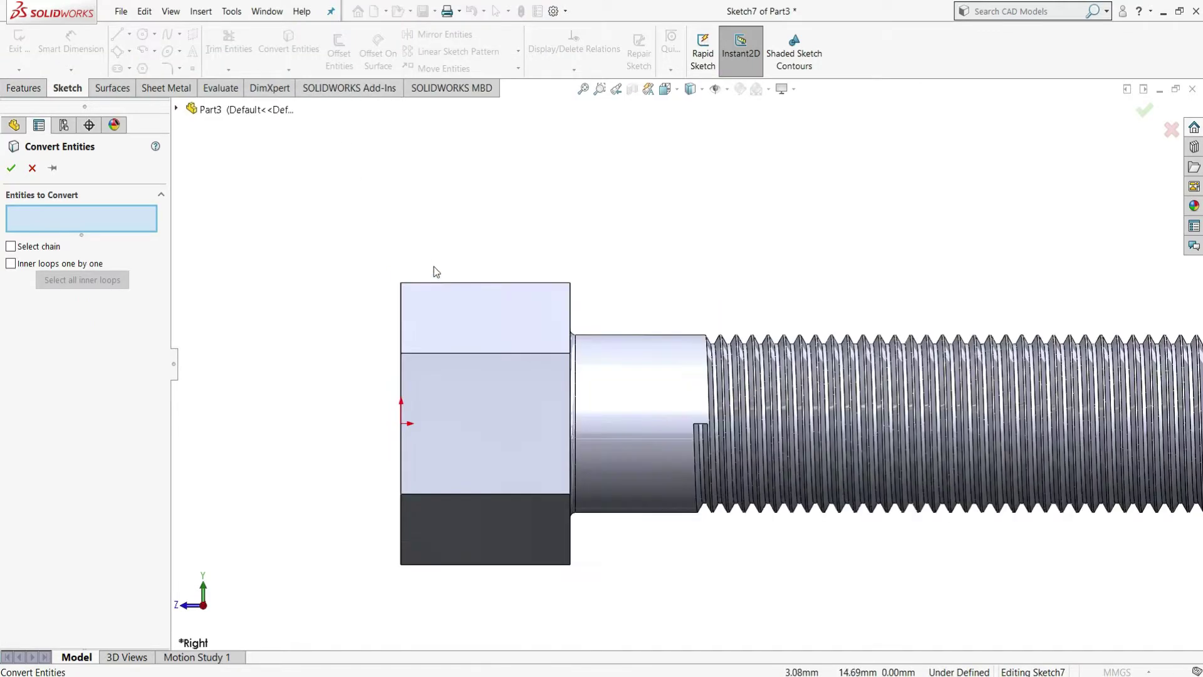
pyautogui.click(446, 282)
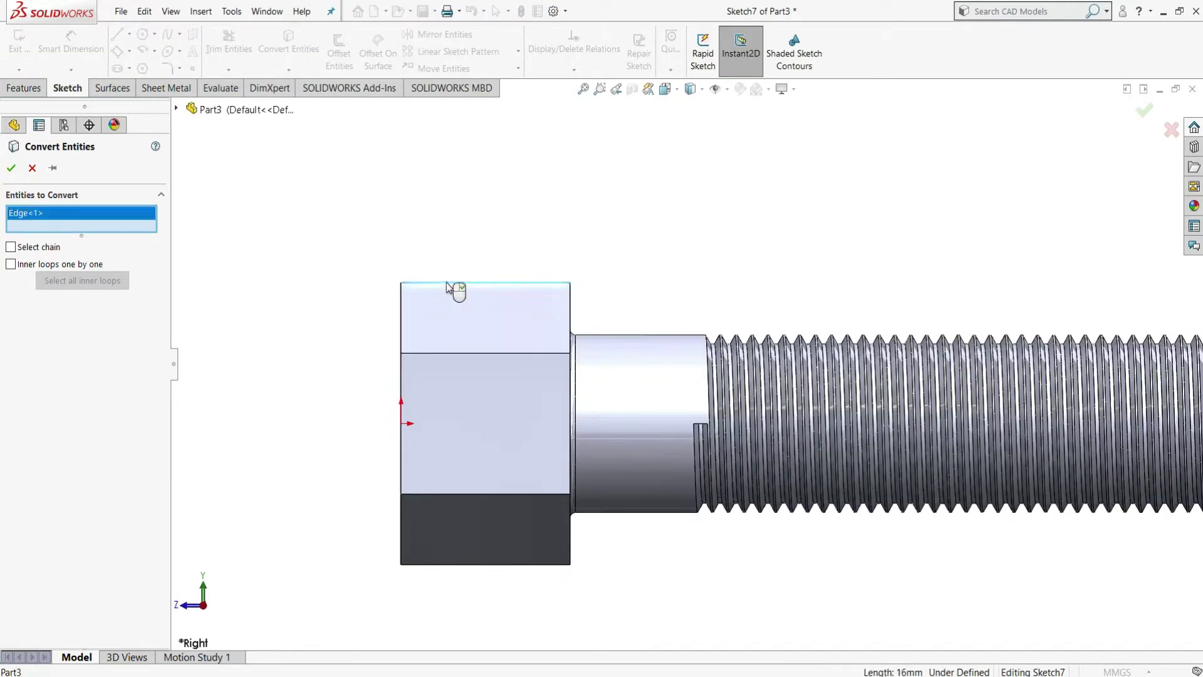
pyautogui.click(400, 302)
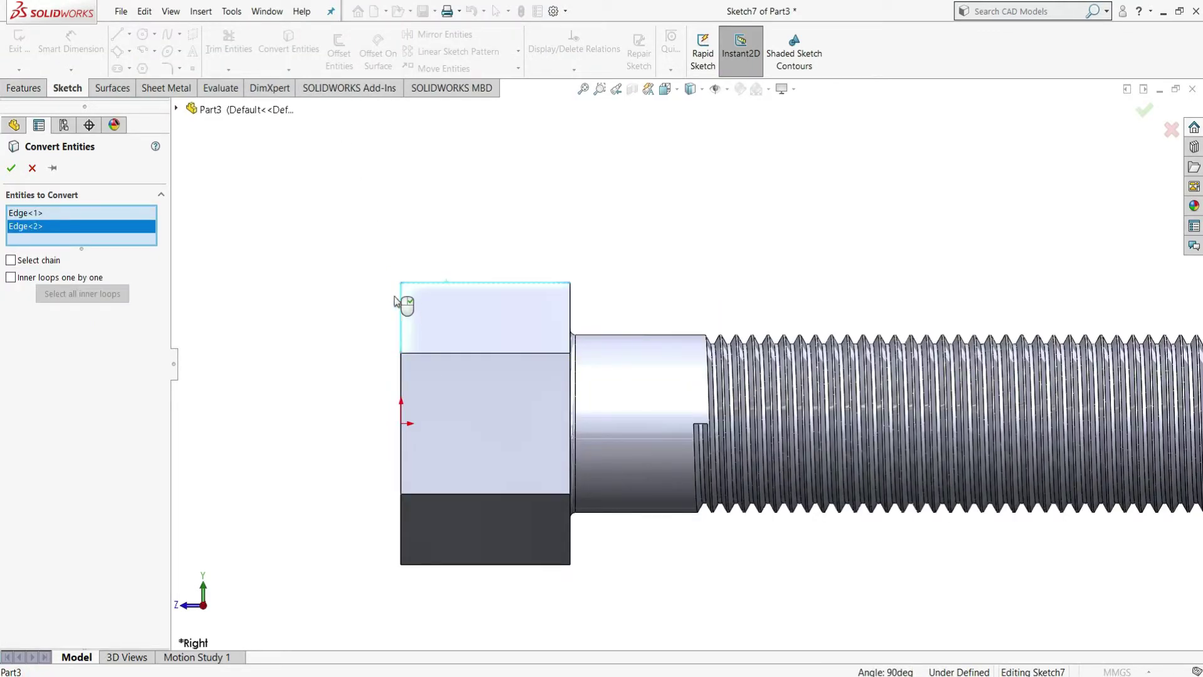
pyautogui.click(10, 169)
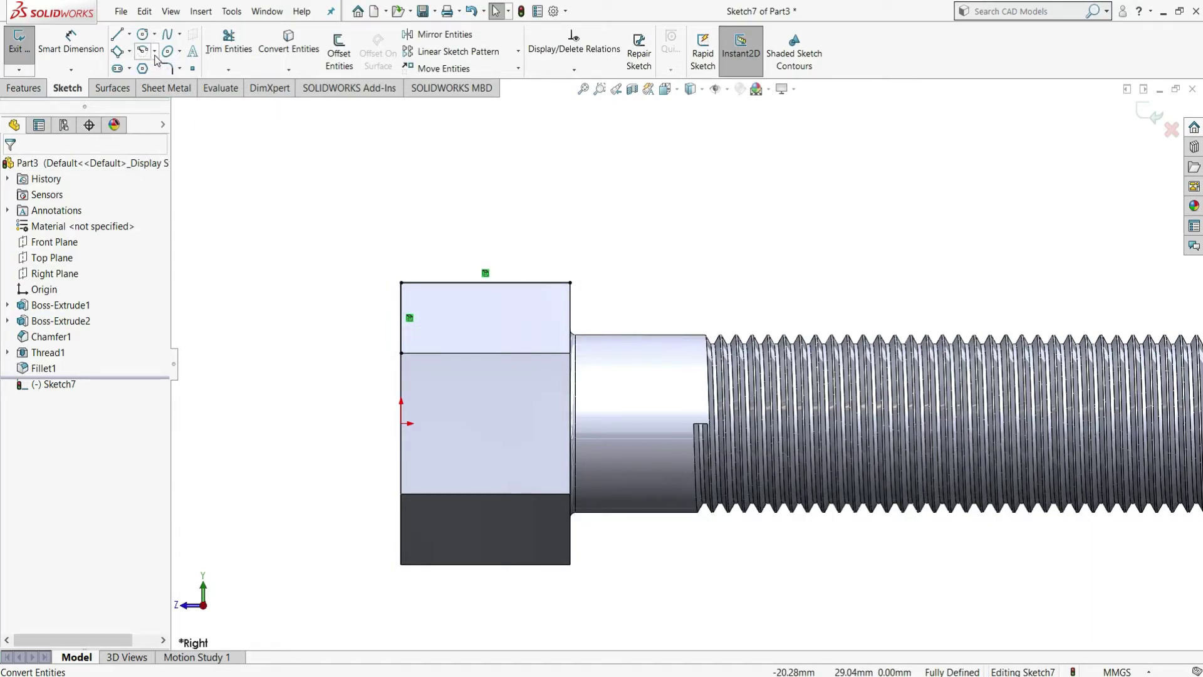
# Step: Draw a three-point arc of about 4.1 mm radius across the head's upper outer corner, joining the two converted lines
pyautogui.click(155, 53)
pyautogui.click(180, 102)
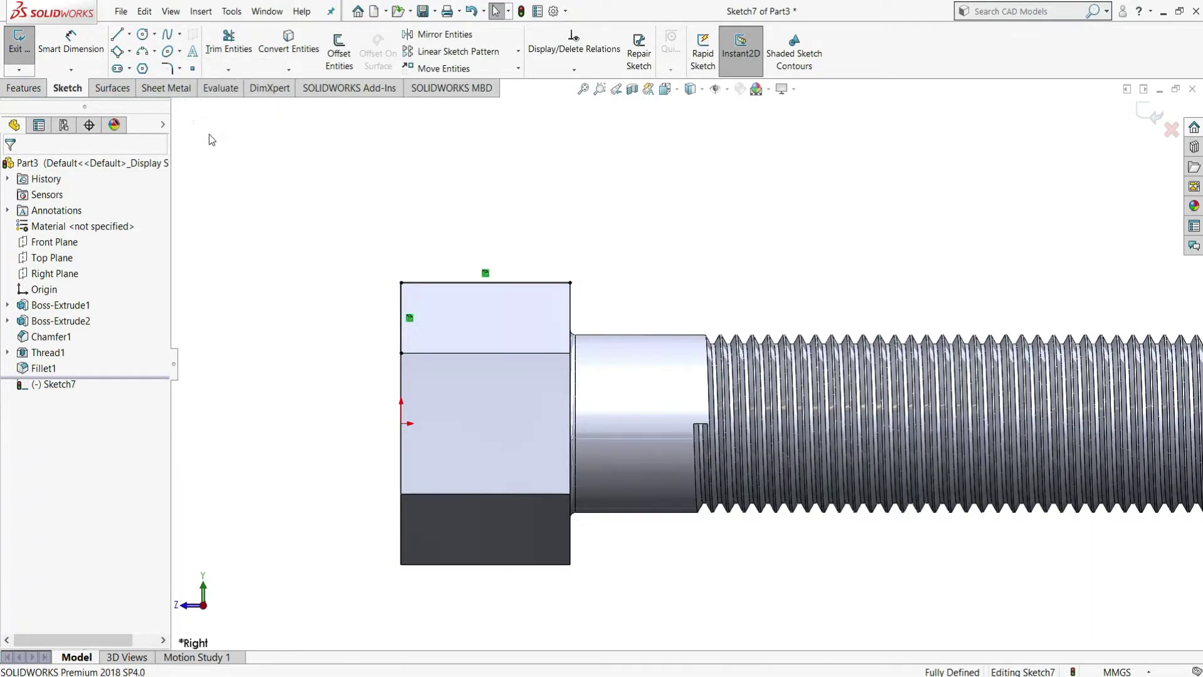
pyautogui.click(401, 318)
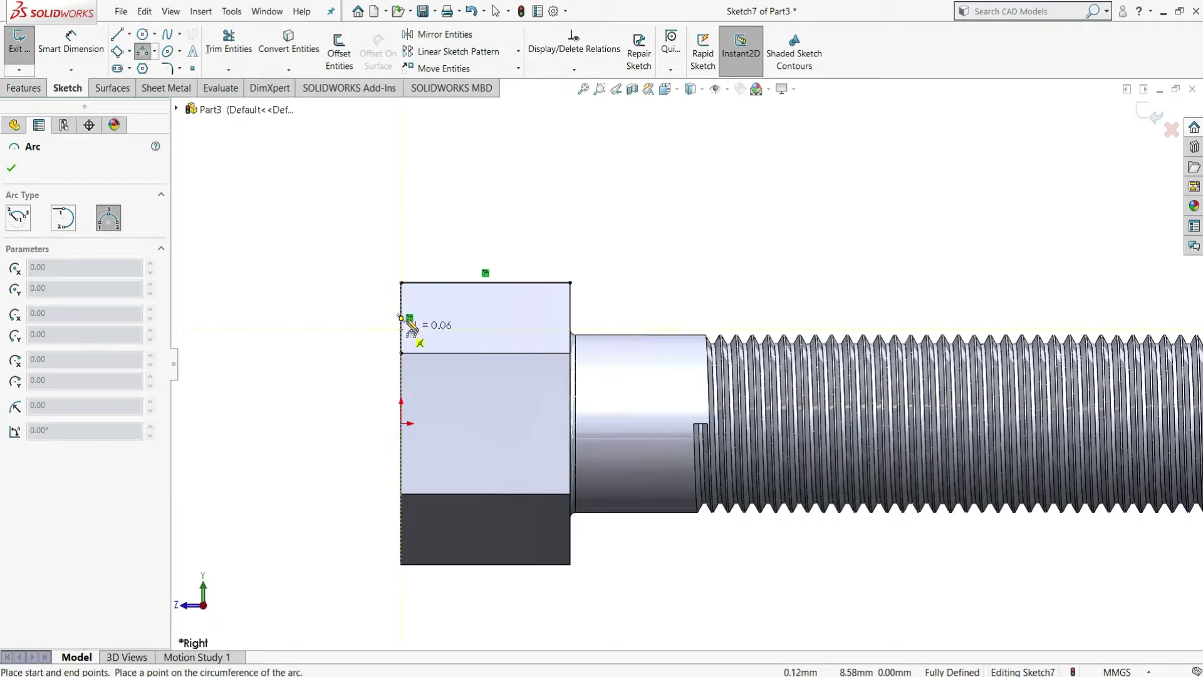
pyautogui.click(447, 283)
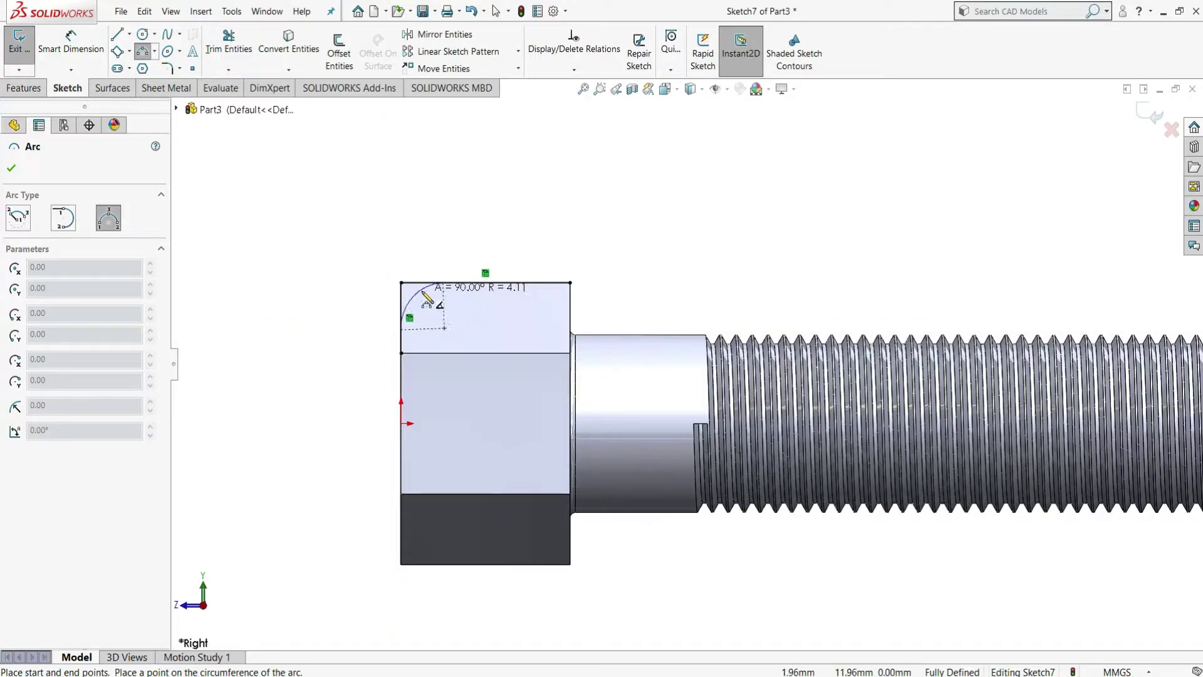
pyautogui.click(423, 293)
pyautogui.rightClick(423, 292)
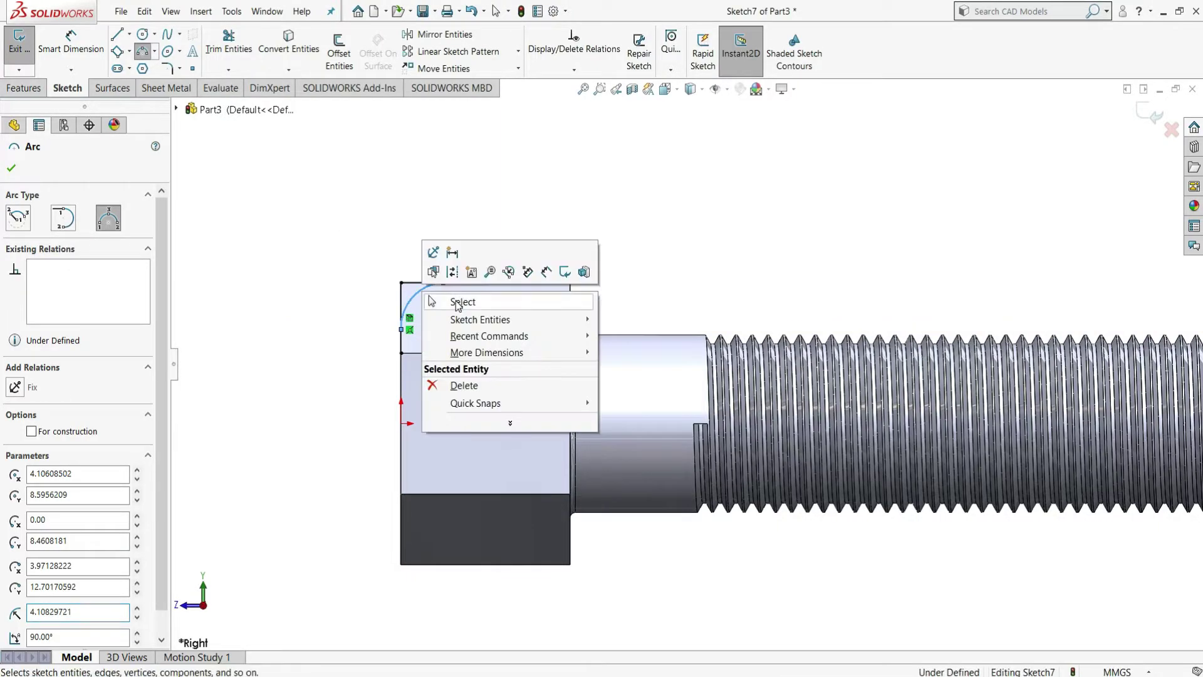
# Step: Dimension the arc at the head's upper outer corner and set its radius to 2.5 mm
pyautogui.click(456, 303)
pyautogui.scroll(-2, 484, 341)
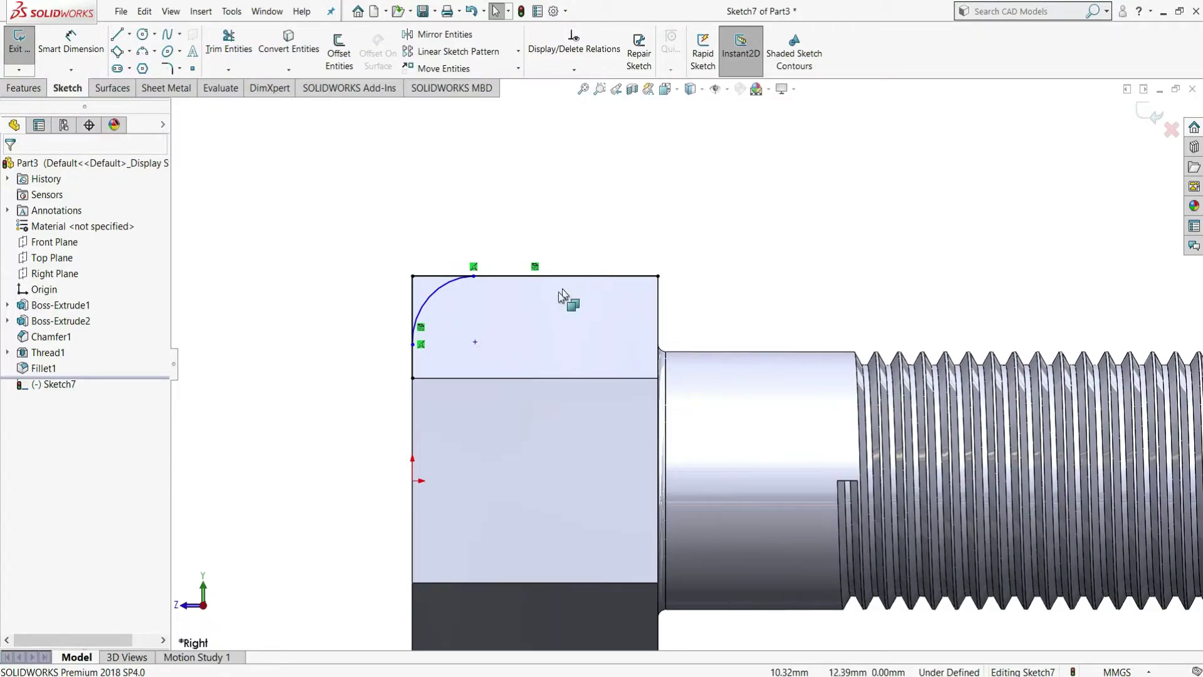
pyautogui.scroll(-1, 545, 288)
pyautogui.click(91, 54)
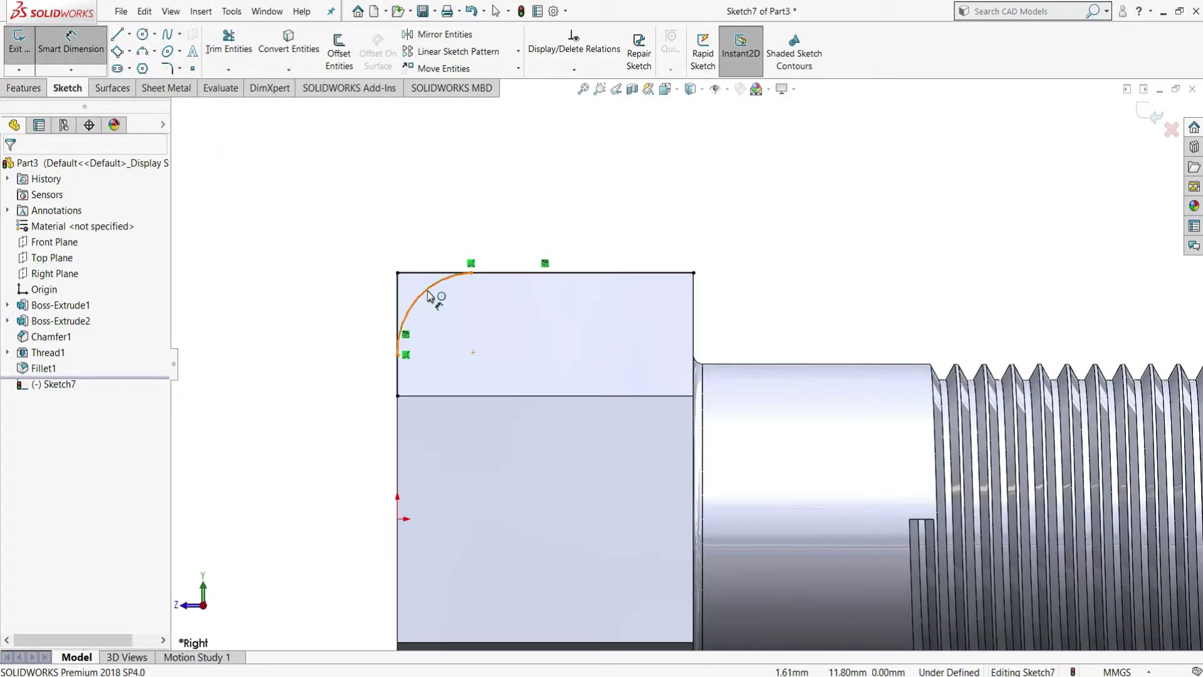
pyautogui.click(451, 333)
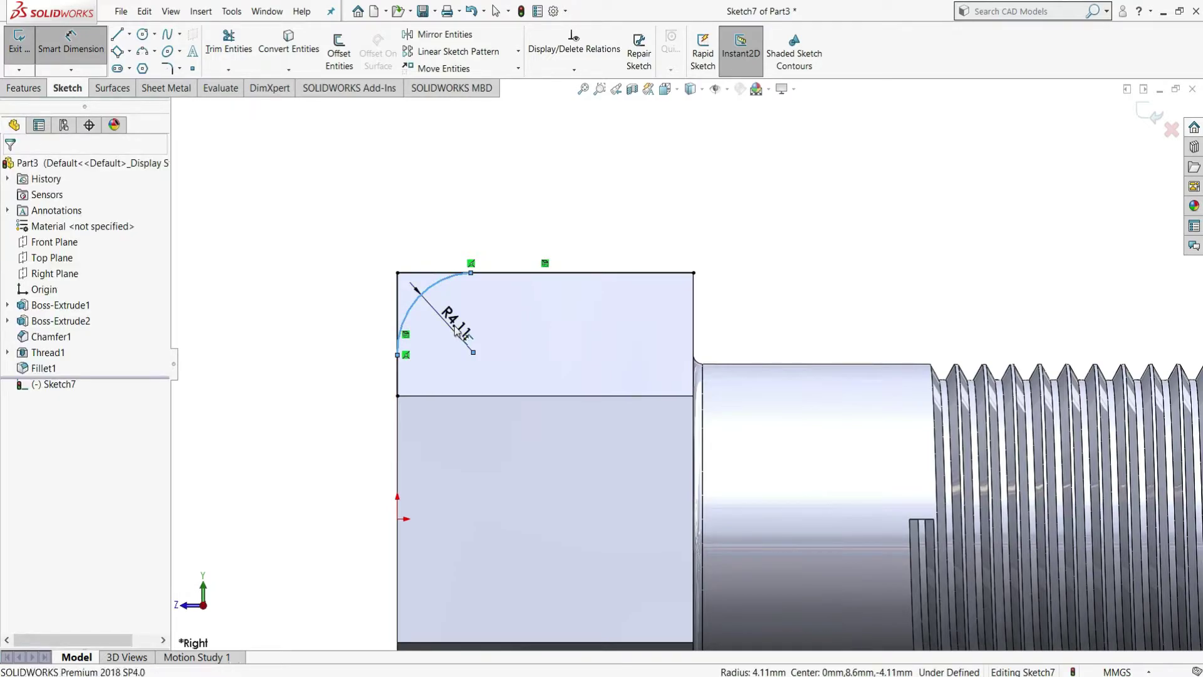
pyautogui.click(455, 330)
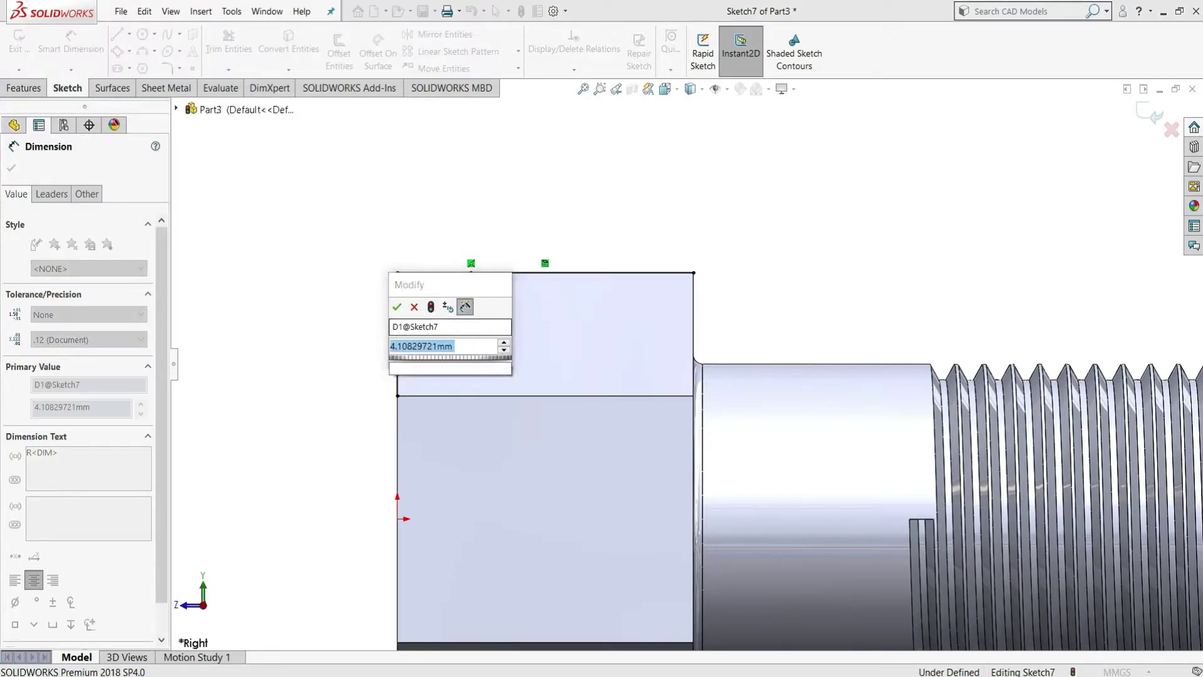
pyautogui.write('2.5')
pyautogui.press('Return')
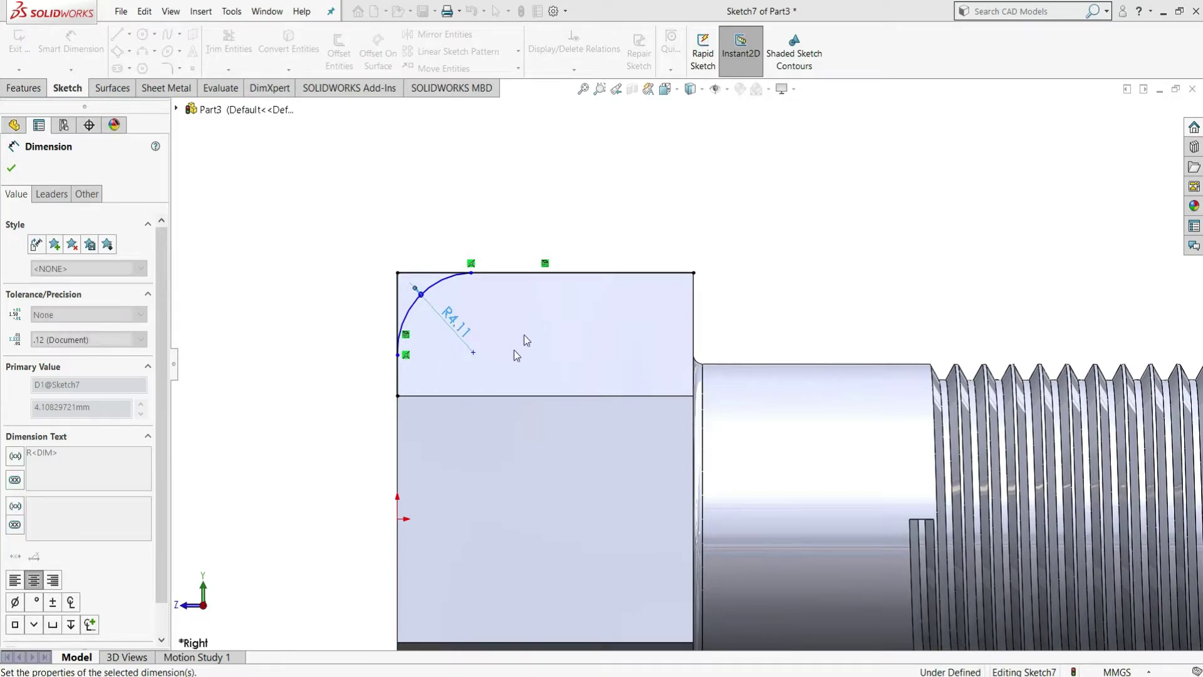
pyautogui.rightClick(570, 216)
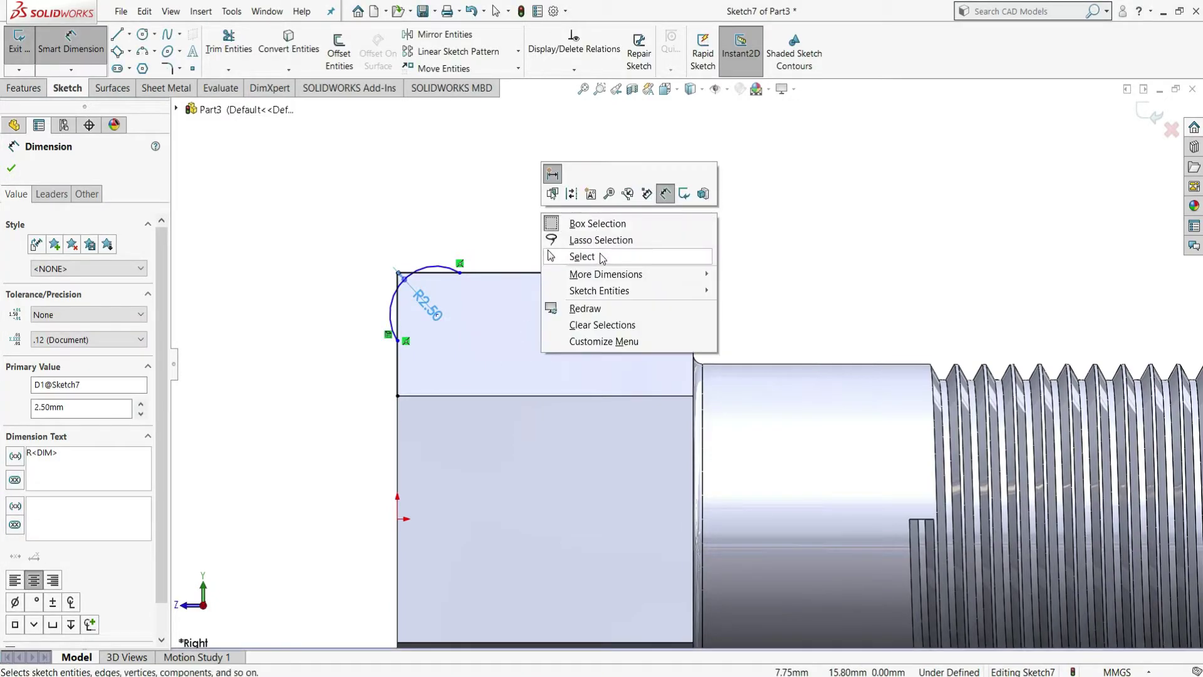
pyautogui.click(600, 257)
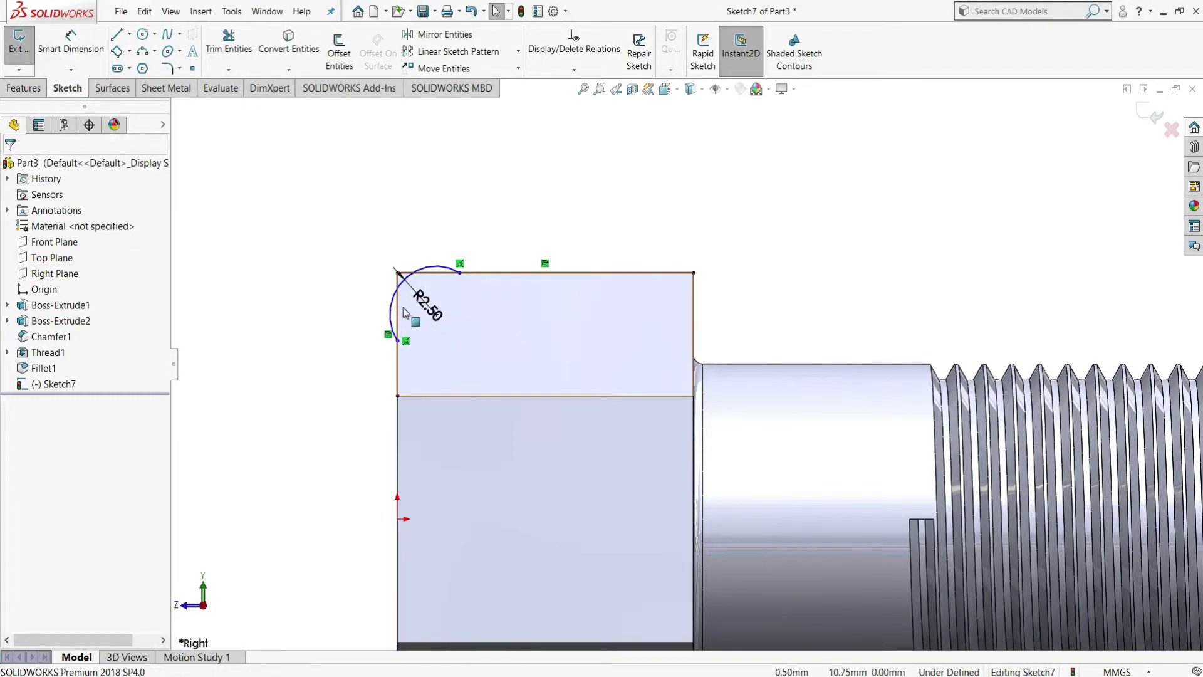
# Step: Make the corner arc tangent to both the converted end-face line and the head's converted upper line
pyautogui.click(418, 354)
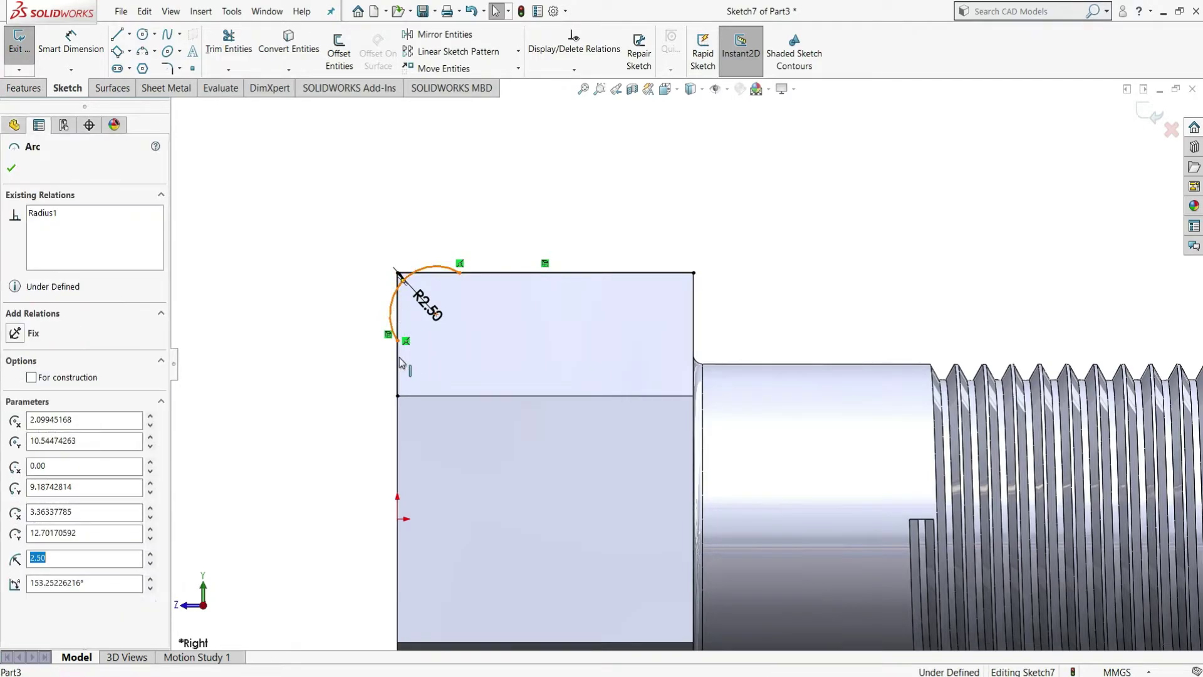
pyautogui.keyDown('ctrl'); pyautogui.click(414, 356); pyautogui.keyUp('ctrl')
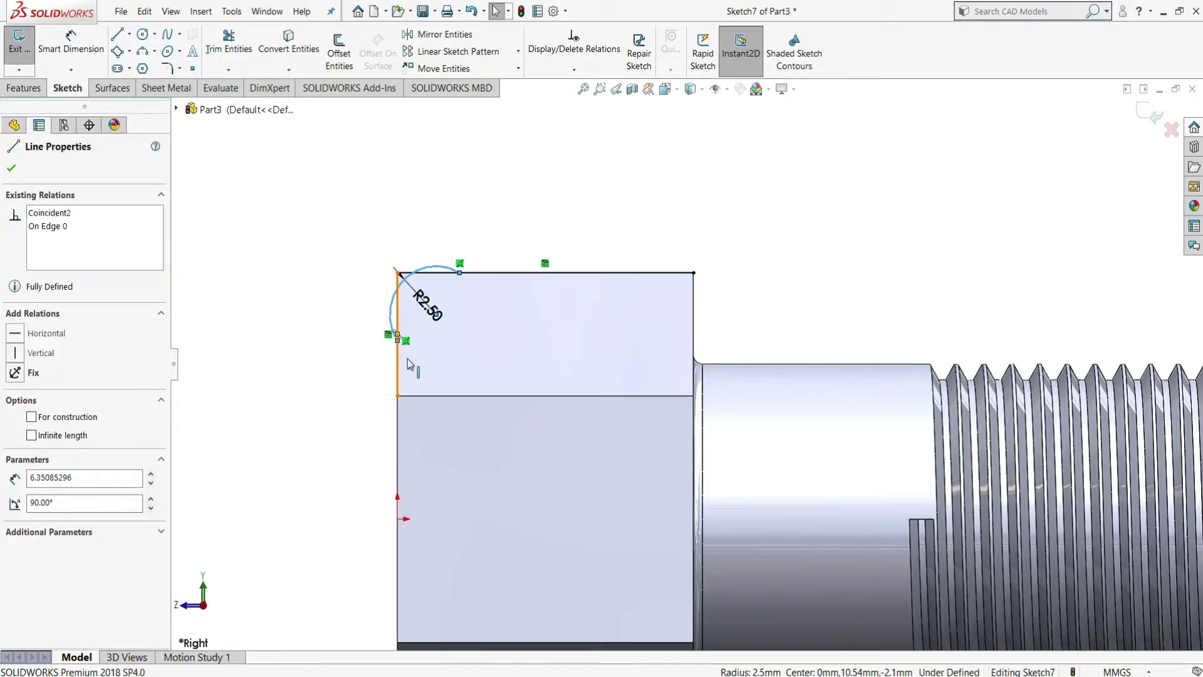
pyautogui.click(434, 298)
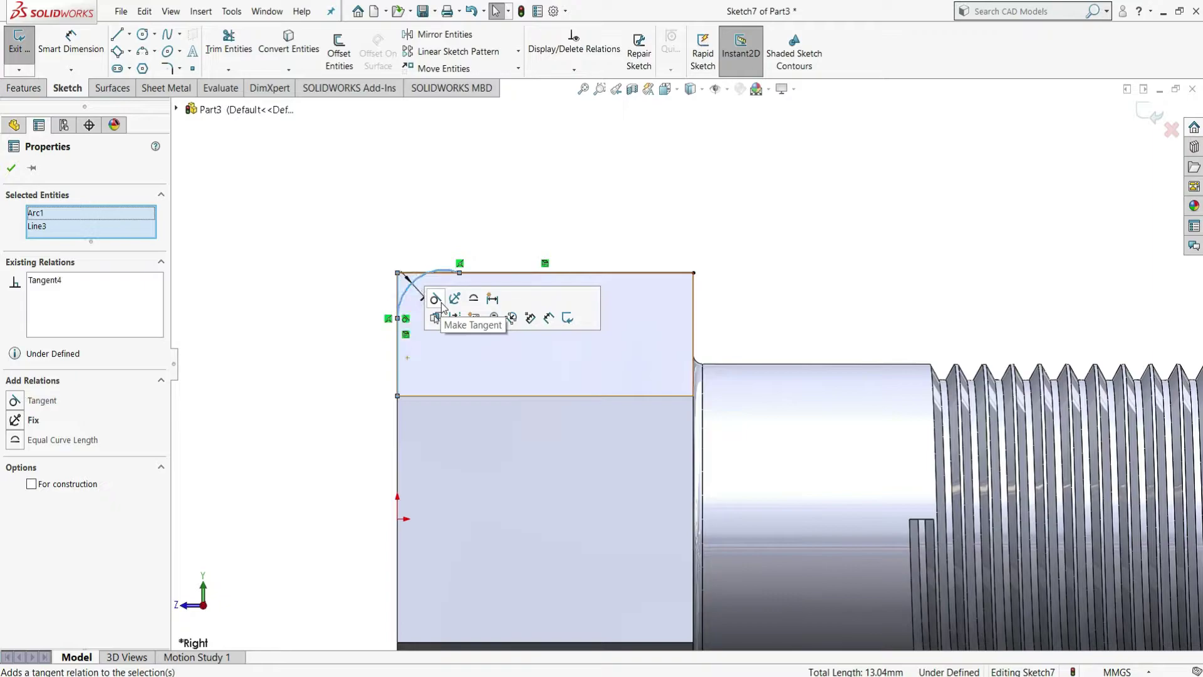
pyautogui.click(500, 216)
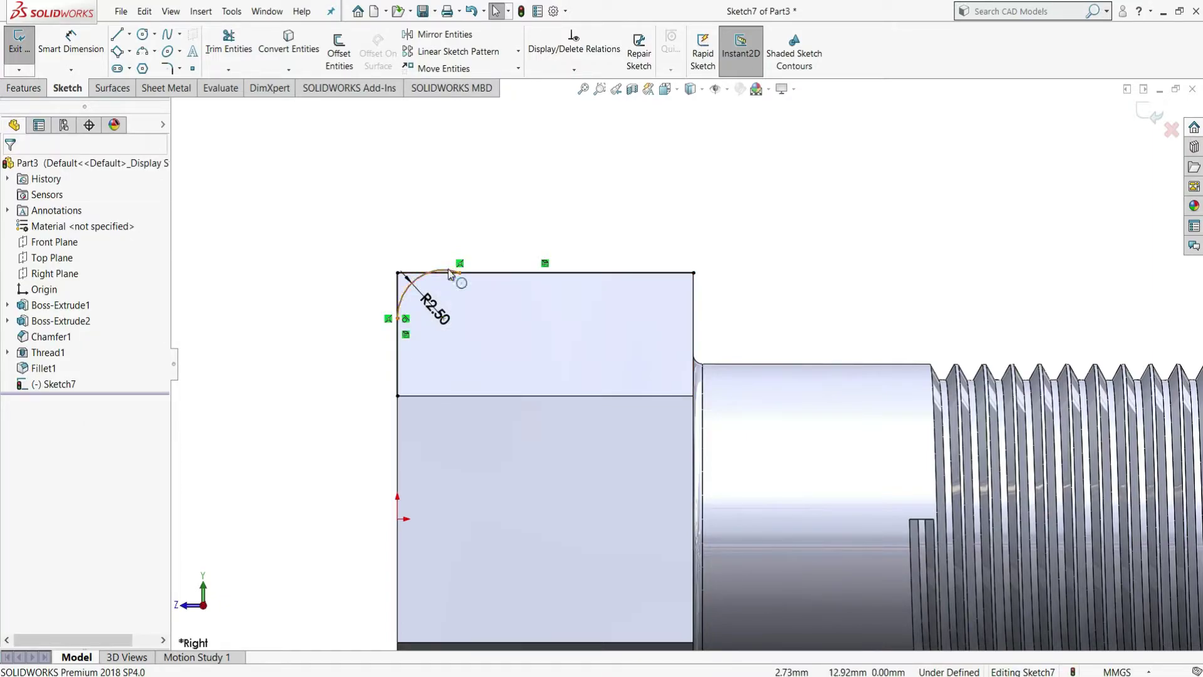
pyautogui.click(485, 277)
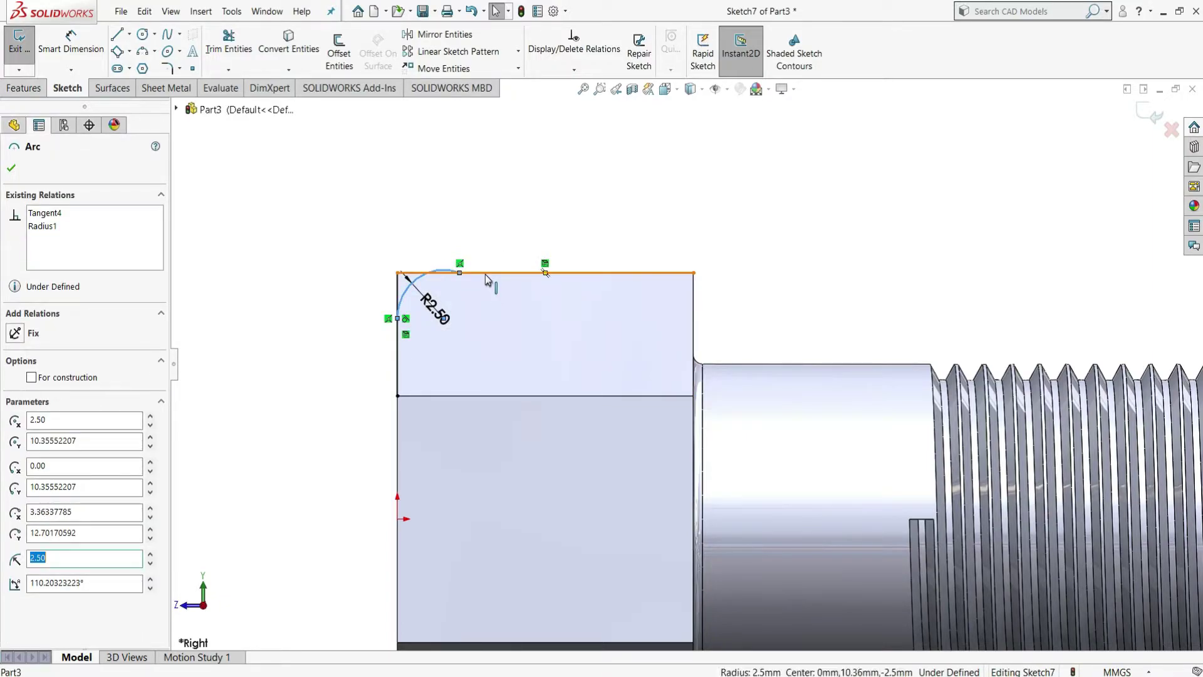
pyautogui.click(486, 273)
pyautogui.keyDown('ctrl'); pyautogui.click(446, 272); pyautogui.keyUp('ctrl')
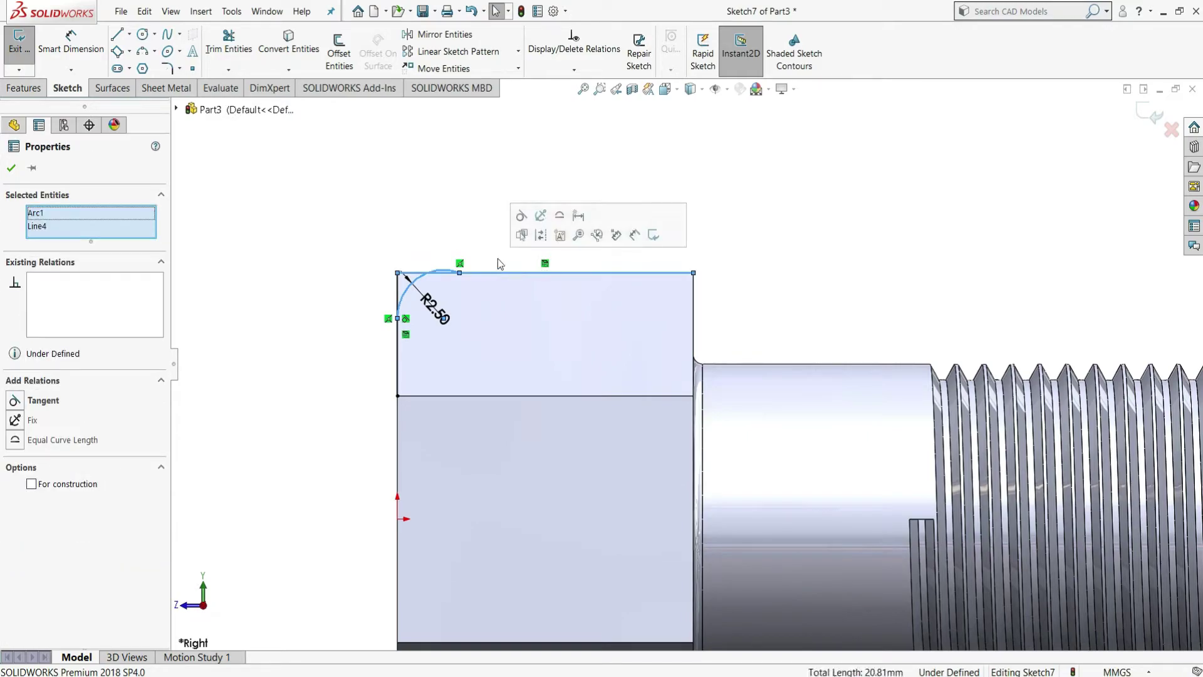
pyautogui.click(519, 216)
pyautogui.click(479, 212)
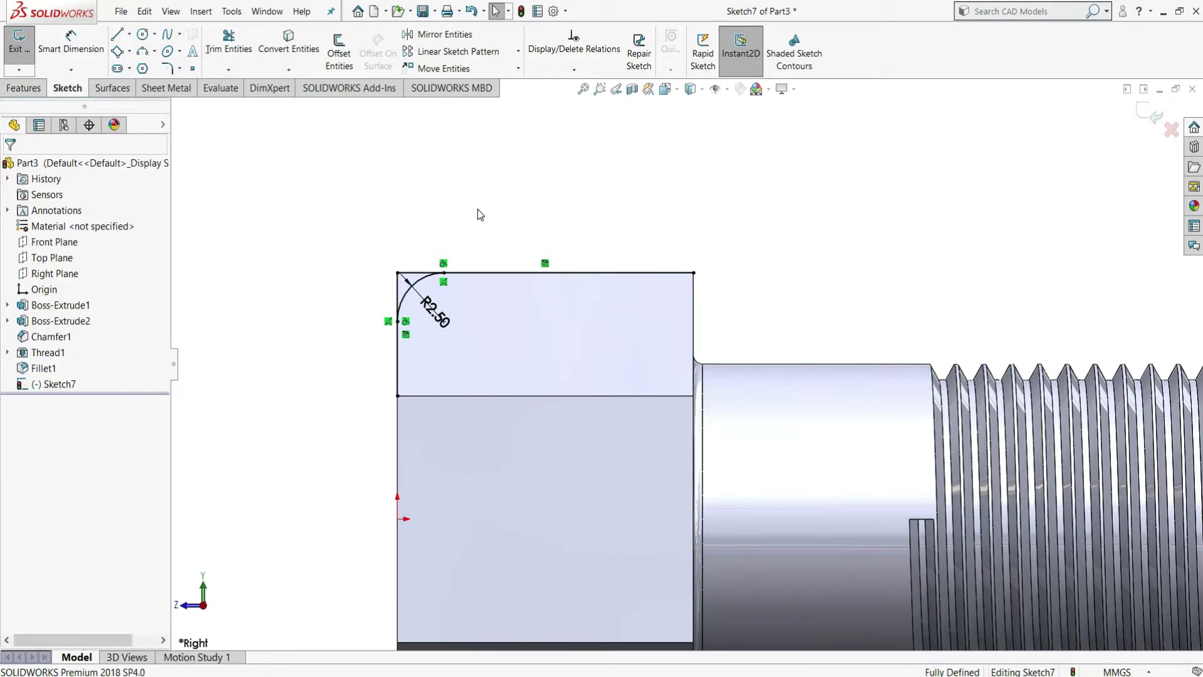
# Step: Trim the converted lines beyond the arc's ends, leaving a closed corner profile, and exit the sketch
pyautogui.click(238, 48)
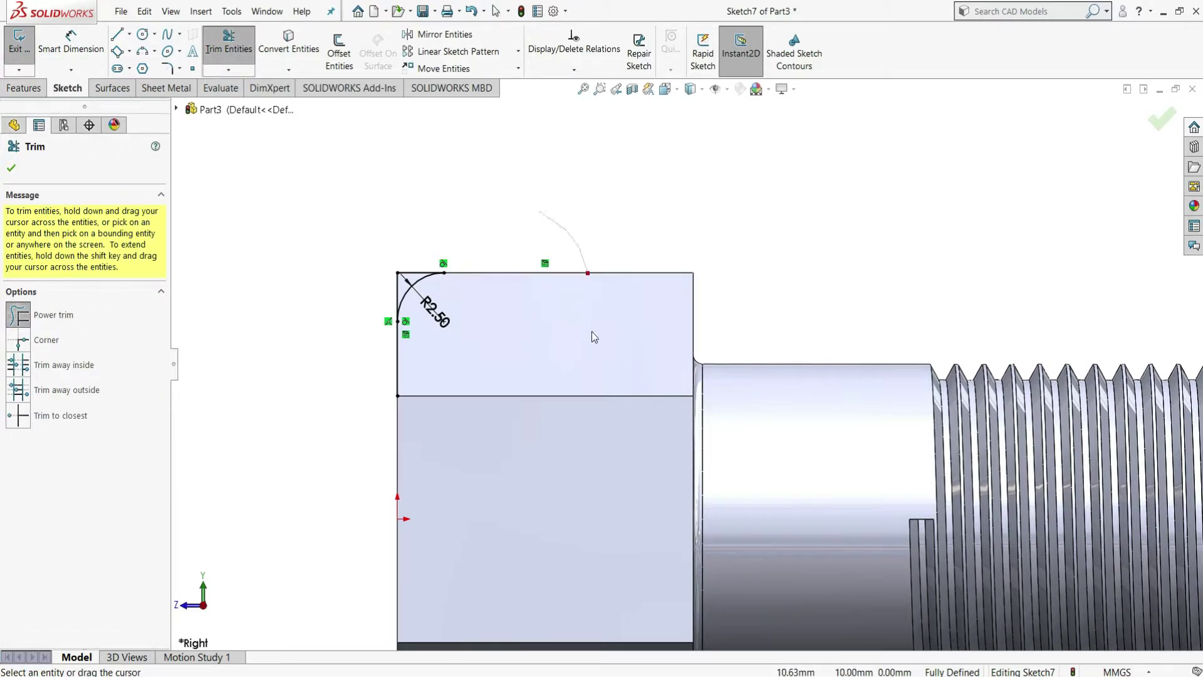
pyautogui.click(11, 168)
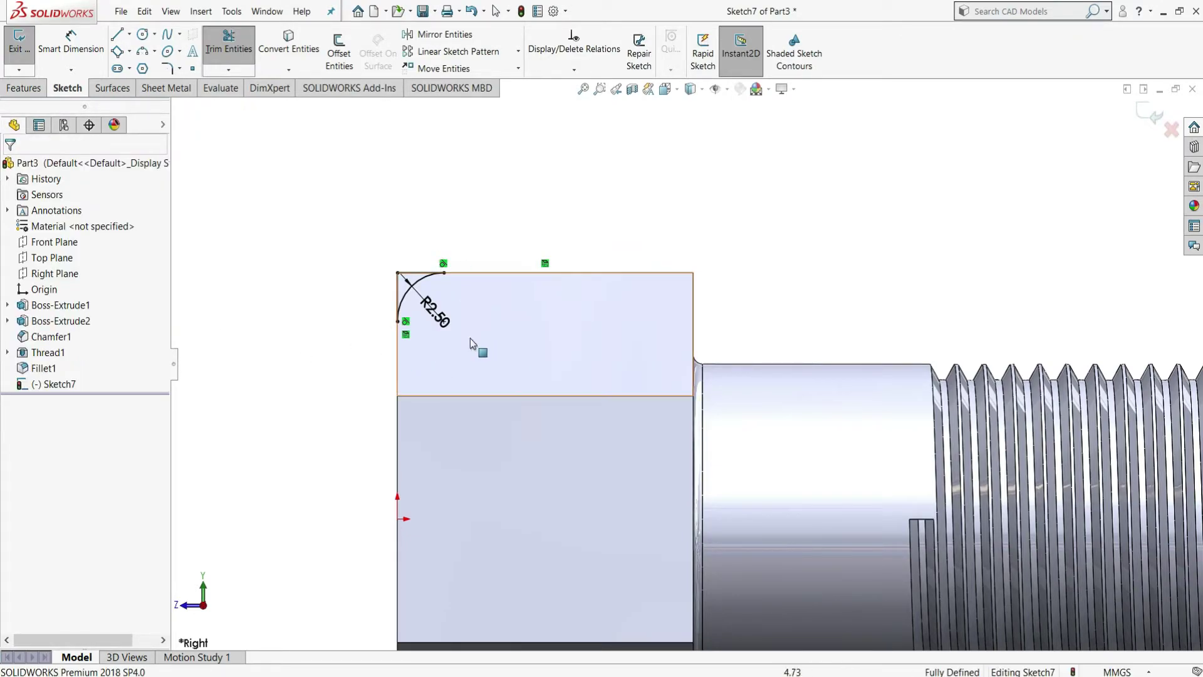
pyautogui.press('Escape')
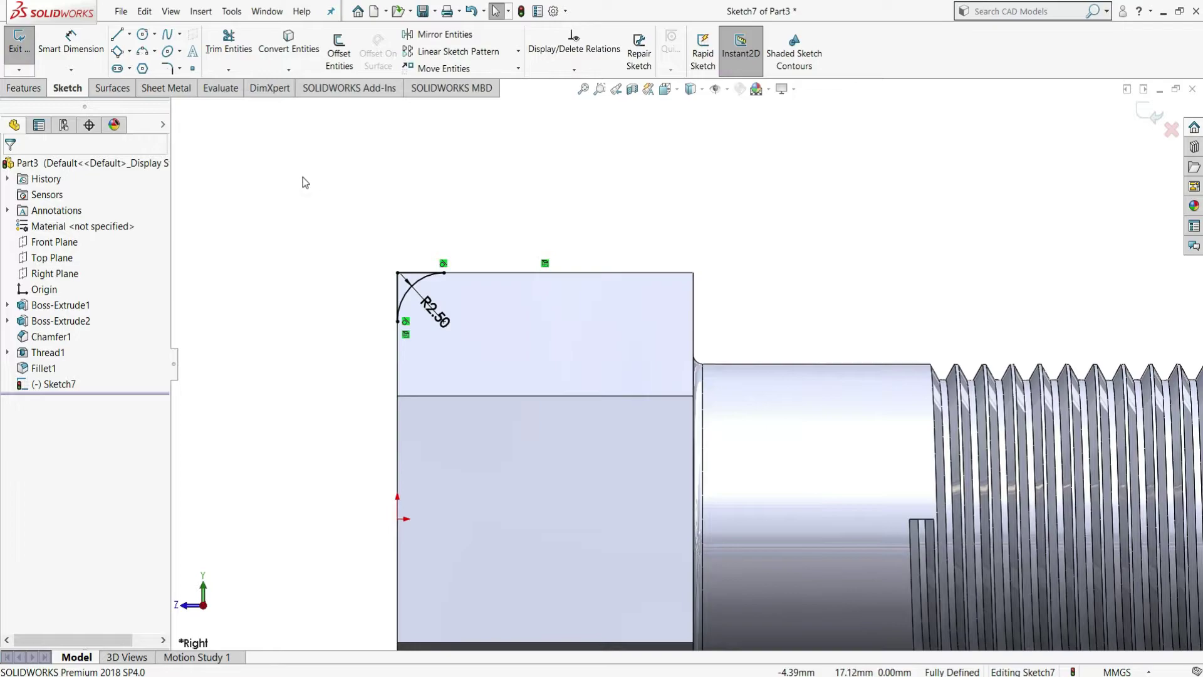
pyautogui.click(16, 41)
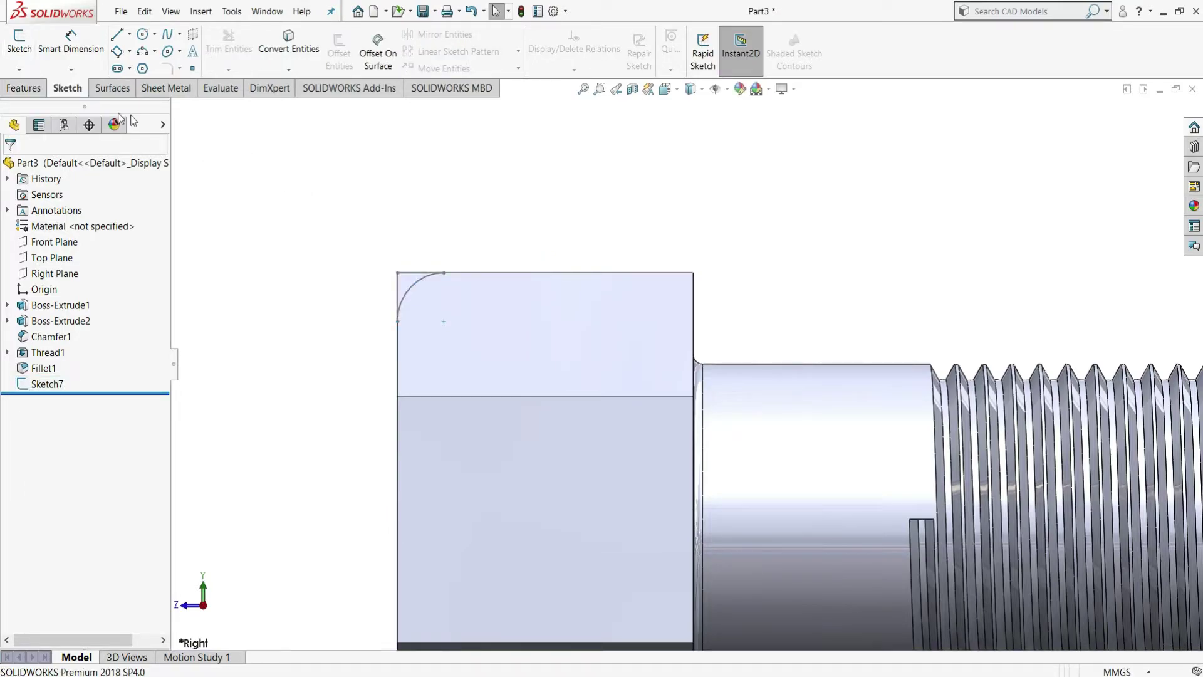
# Step: Start a Revolved Cut with the corner profile sketch and clear its preselected axis of revolution
pyautogui.click(39, 91)
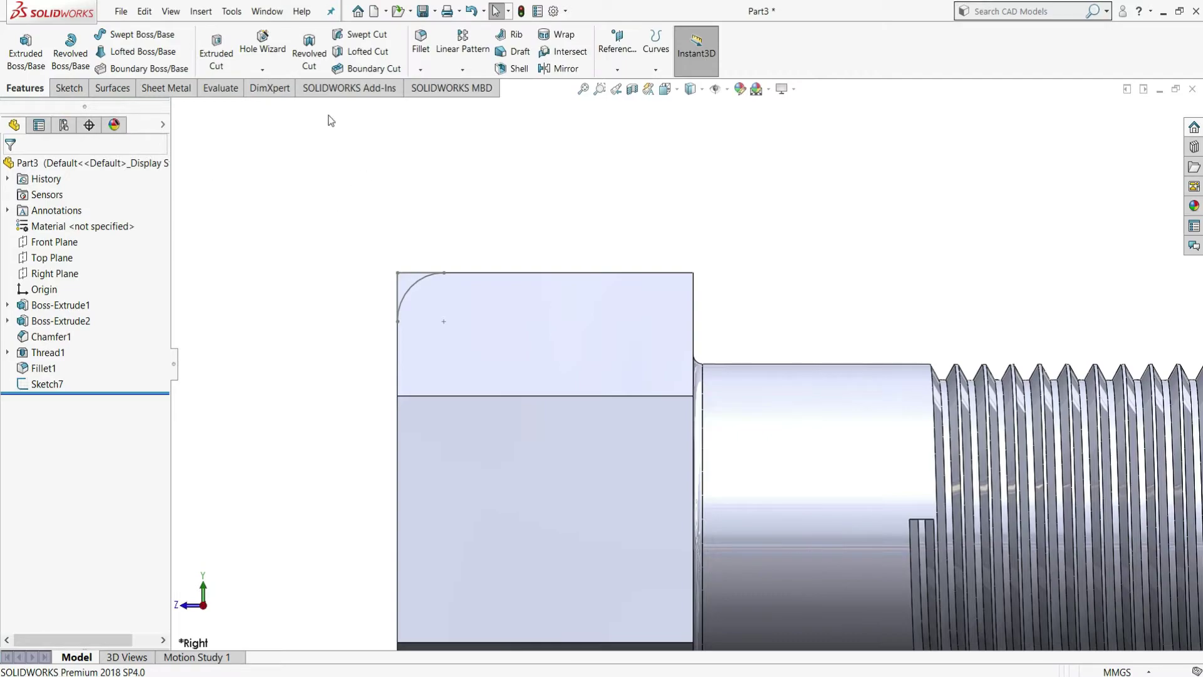
pyautogui.click(309, 53)
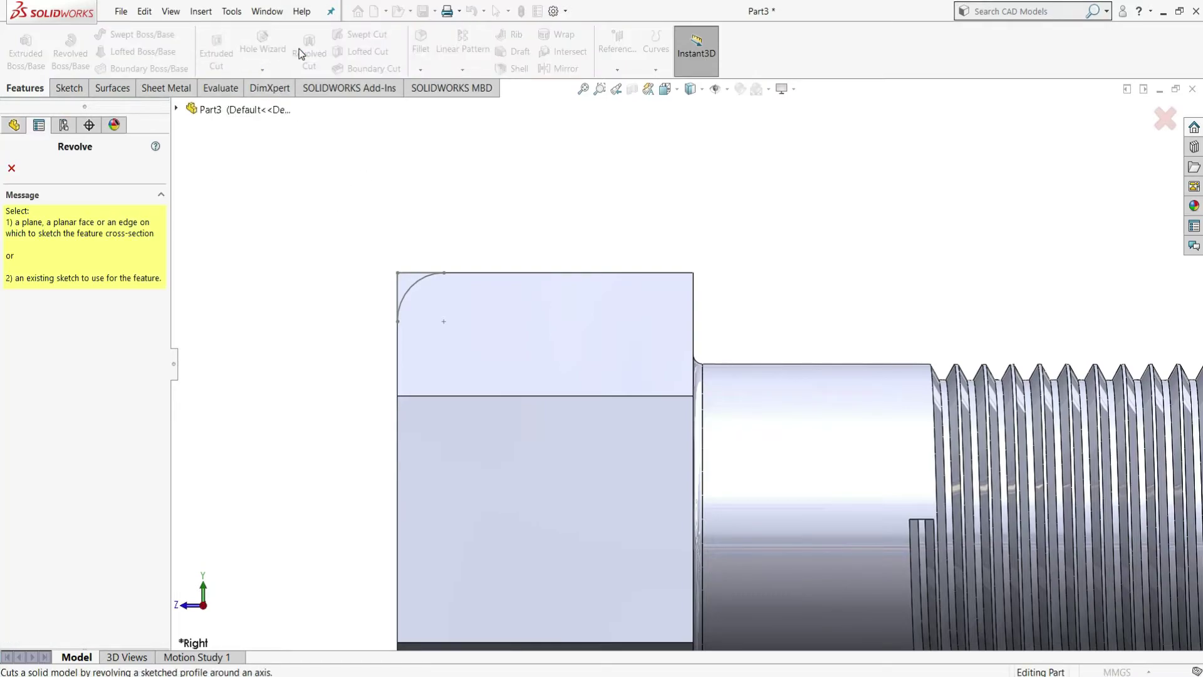
pyautogui.click(426, 278)
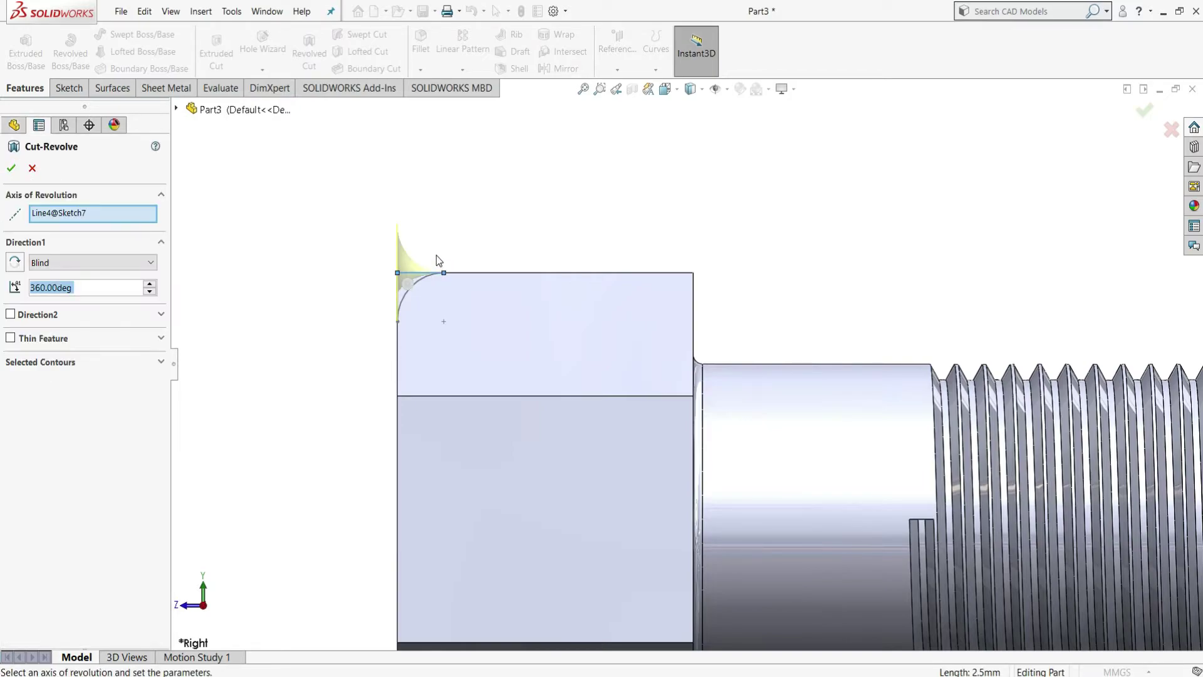
pyautogui.moveTo(470, 255); pyautogui.dragTo(536, 259, button='middle')
pyautogui.rightClick(83, 213)
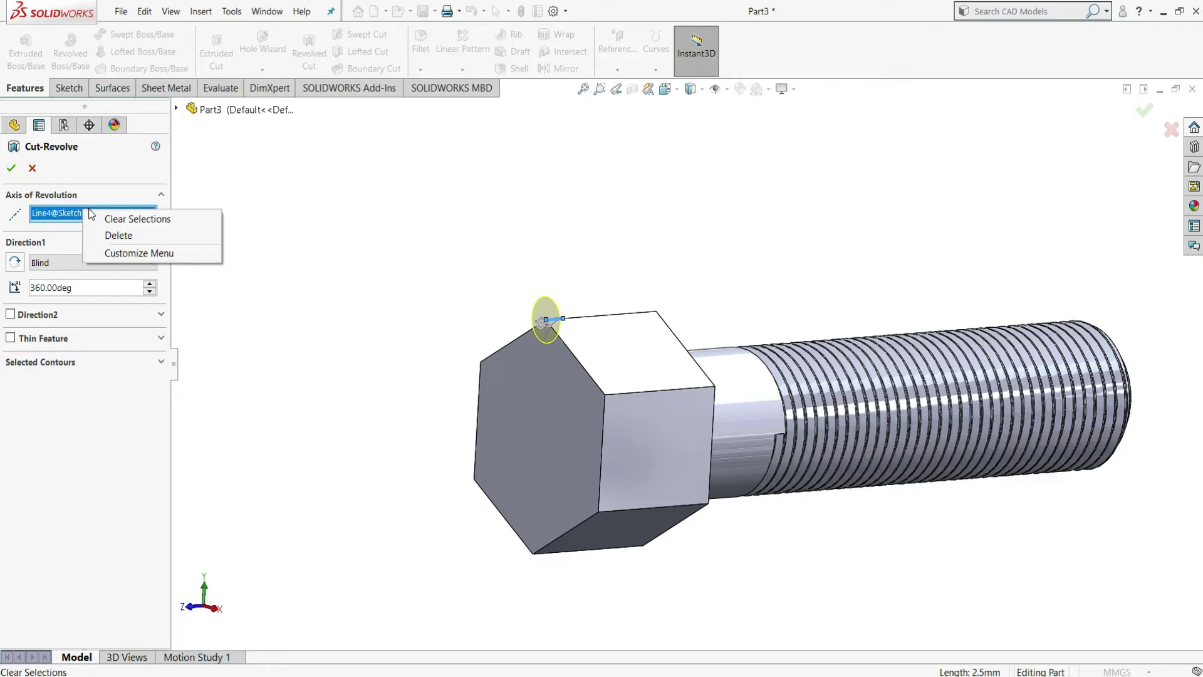
pyautogui.click(108, 220)
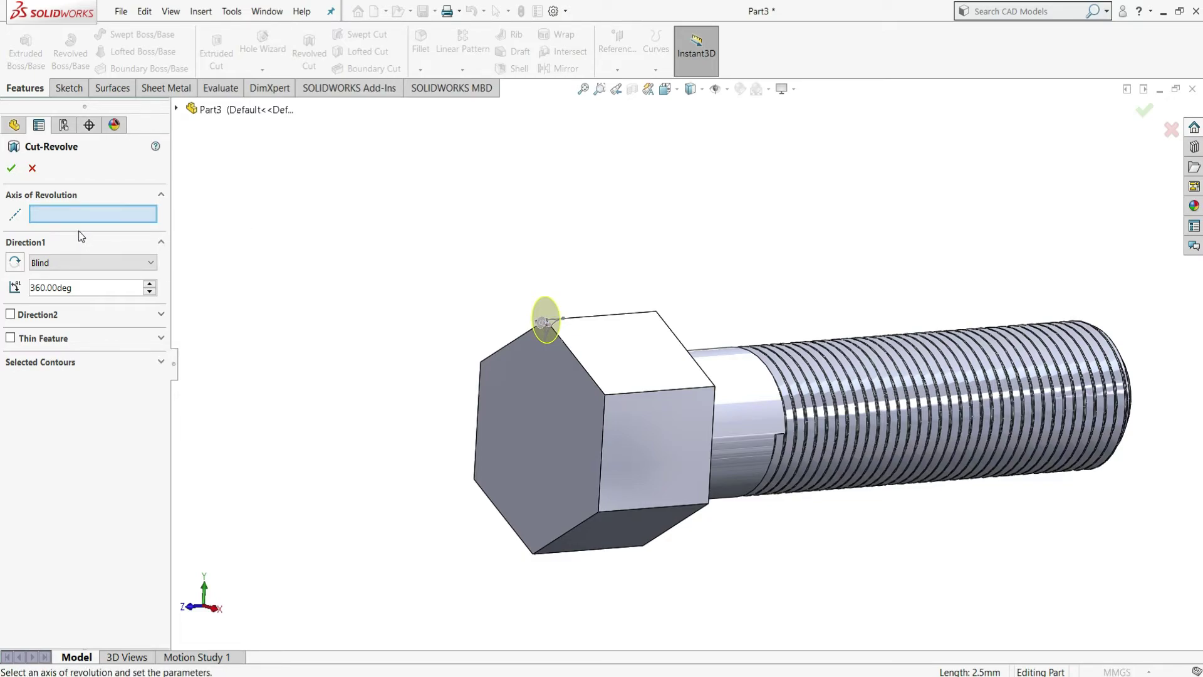
# Step: Display the temporary axes and revolve the corner cut 360 degrees around the shank's central axis
pyautogui.click(715, 89)
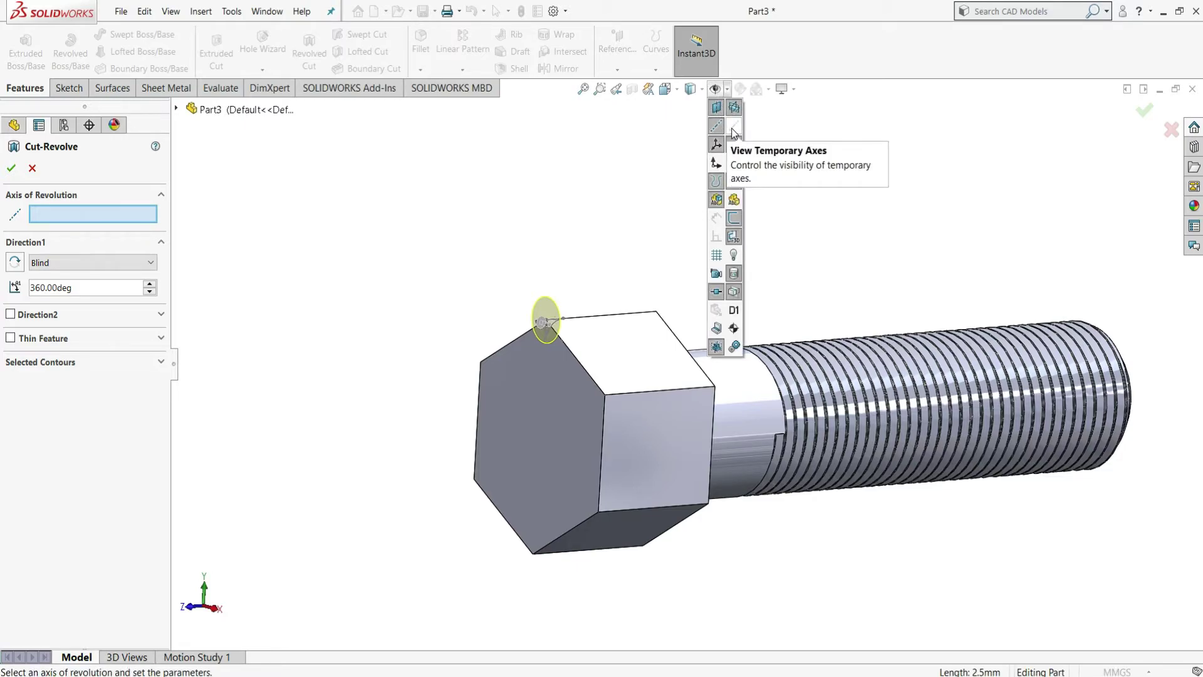
pyautogui.click(734, 129)
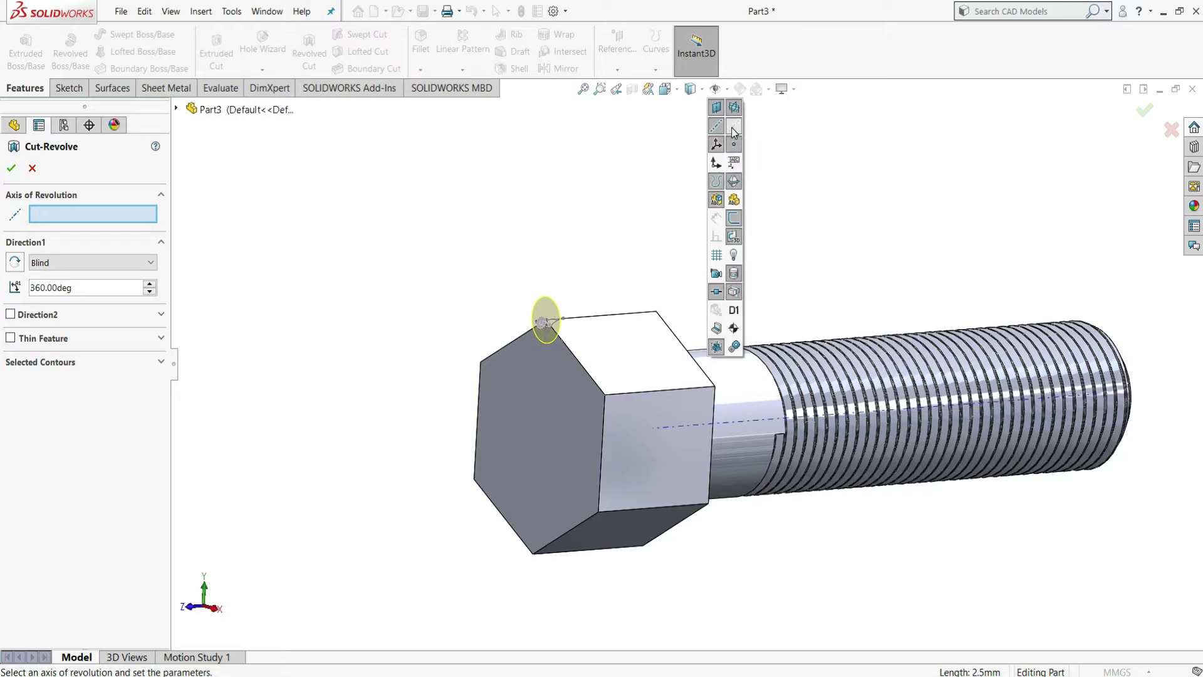
pyautogui.click(741, 428)
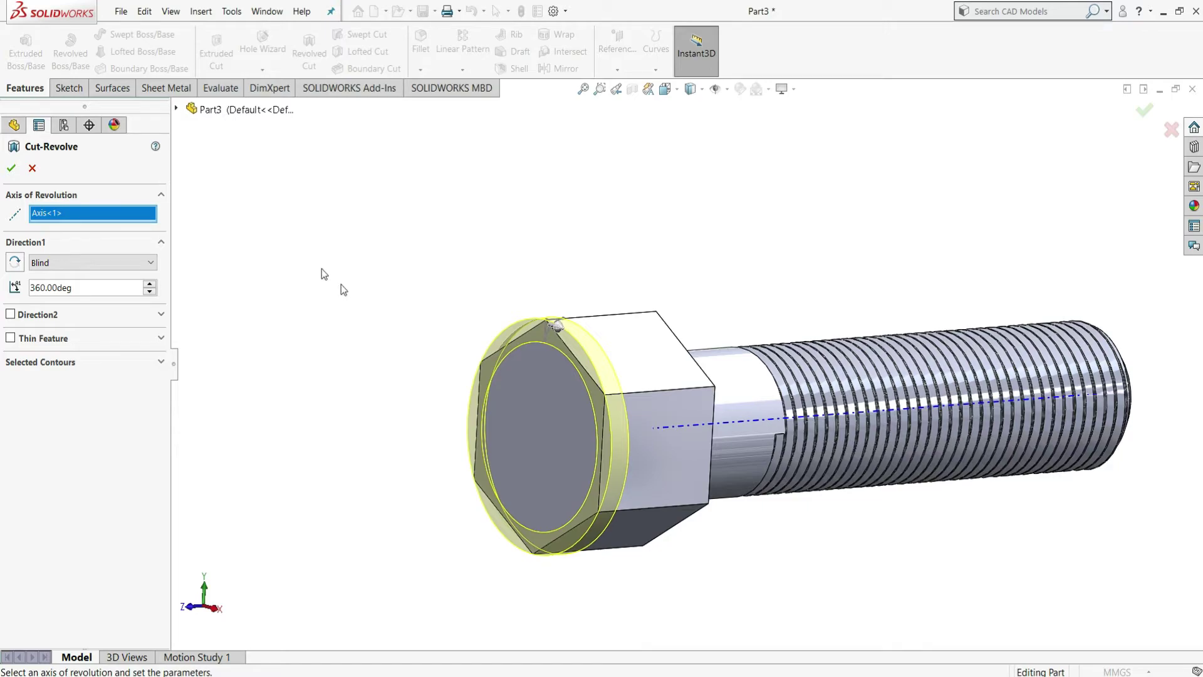
pyautogui.click(10, 168)
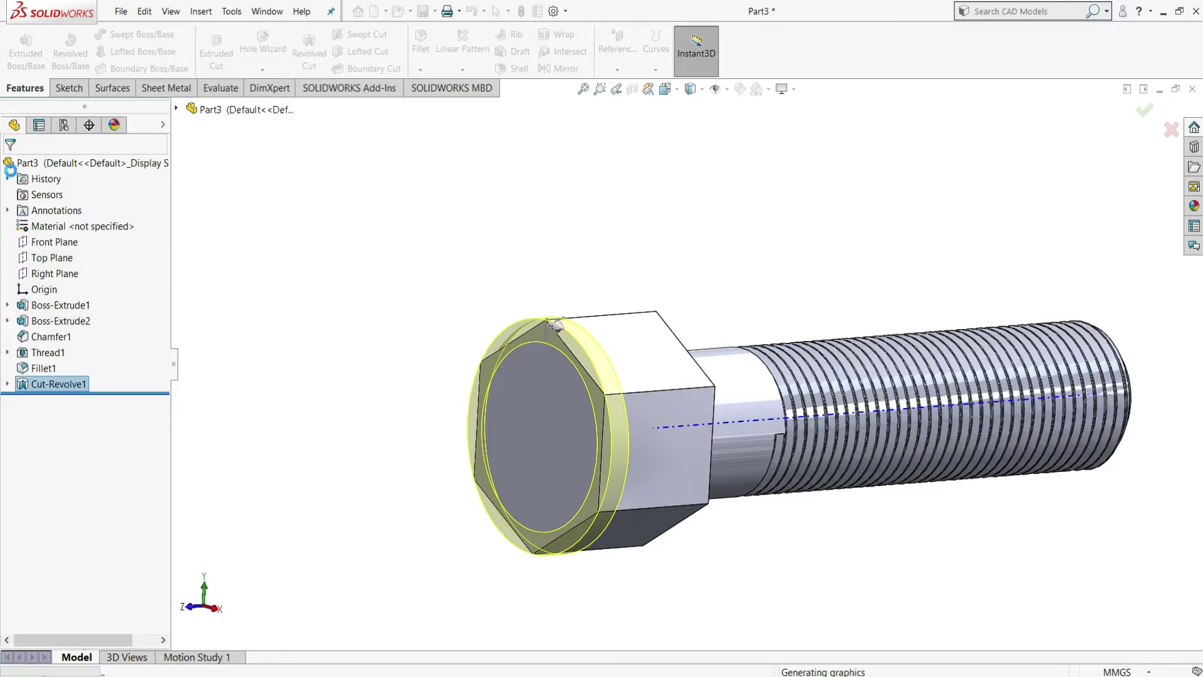
# Step: Hide the temporary axes in the model view
pyautogui.click(601, 209)
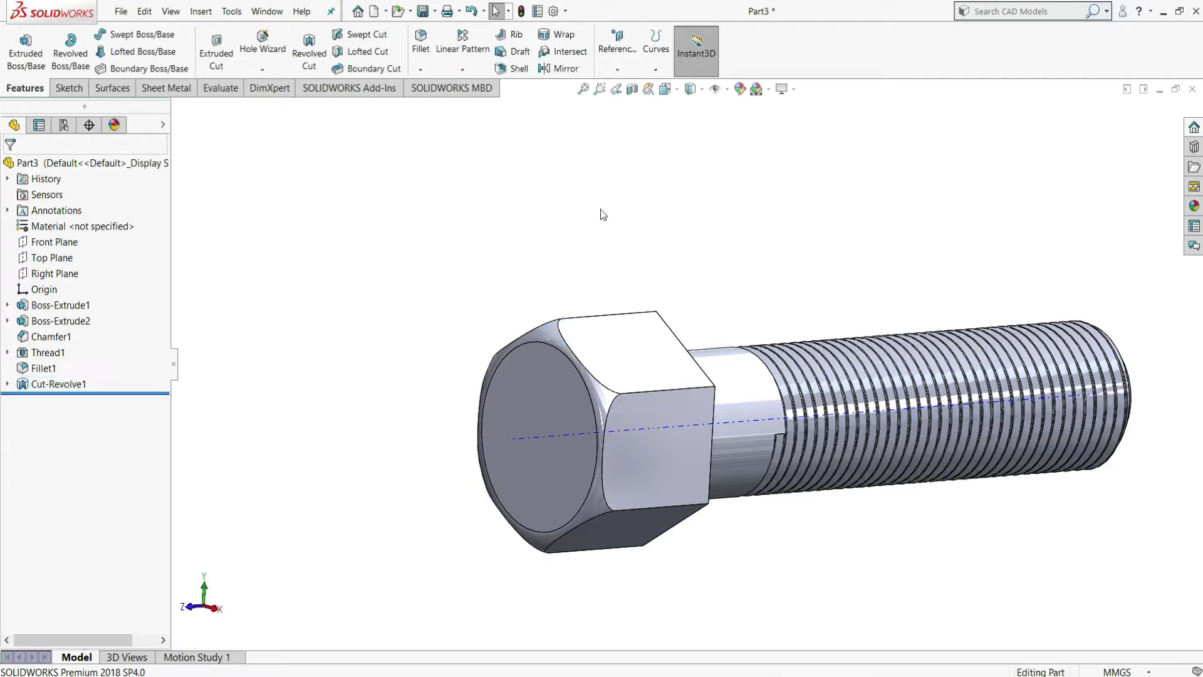
pyautogui.moveTo(613, 236); pyautogui.dragTo(639, 234, button='middle')
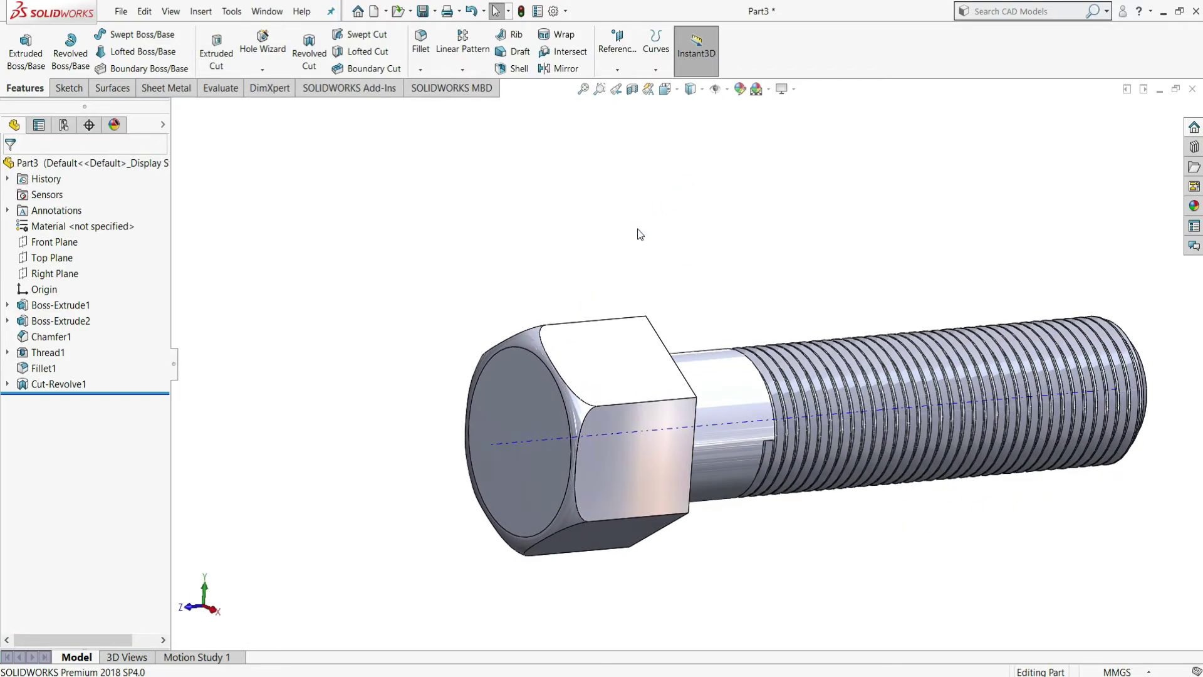
pyautogui.click(727, 90)
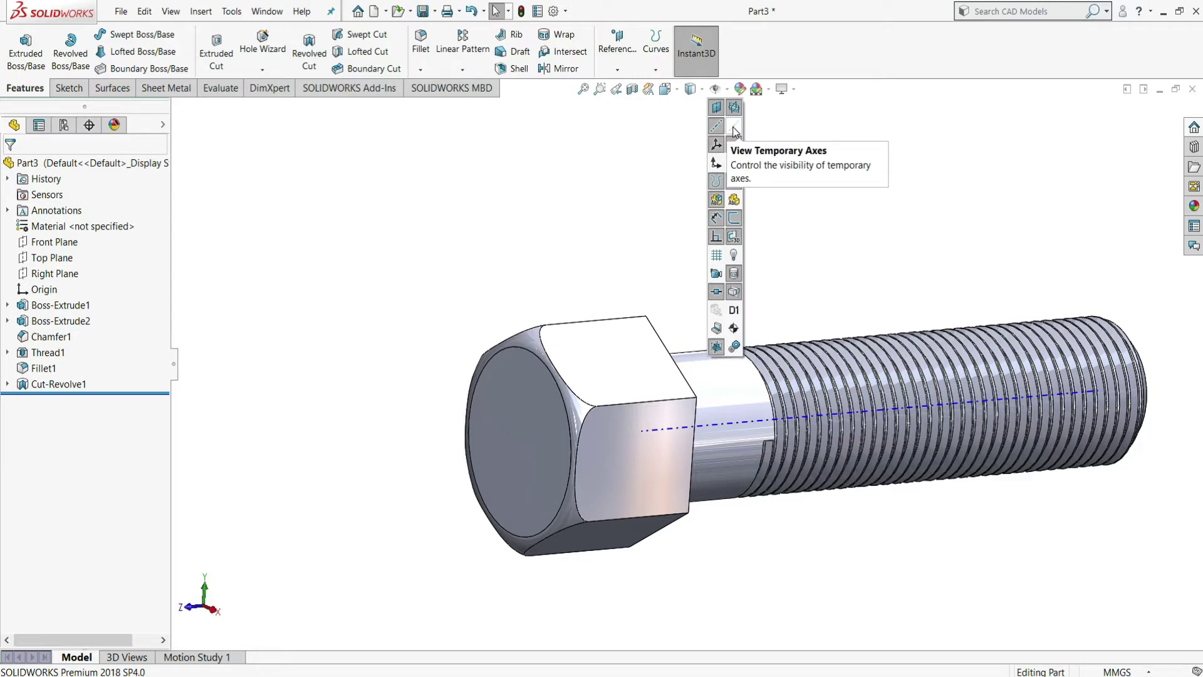
pyautogui.click(716, 127)
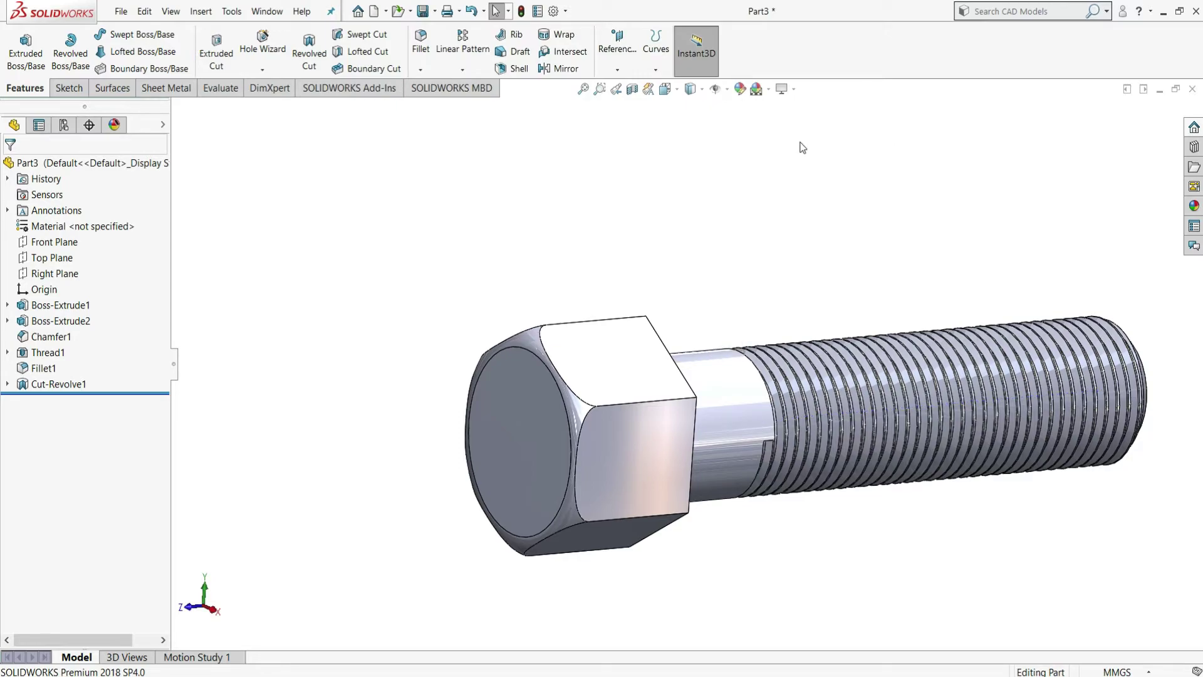
# Step: Start a sketch on the head's flat end face and draw an origin-centred circle of about 4.9 mm radius
pyautogui.click(522, 440)
pyautogui.click(578, 400)
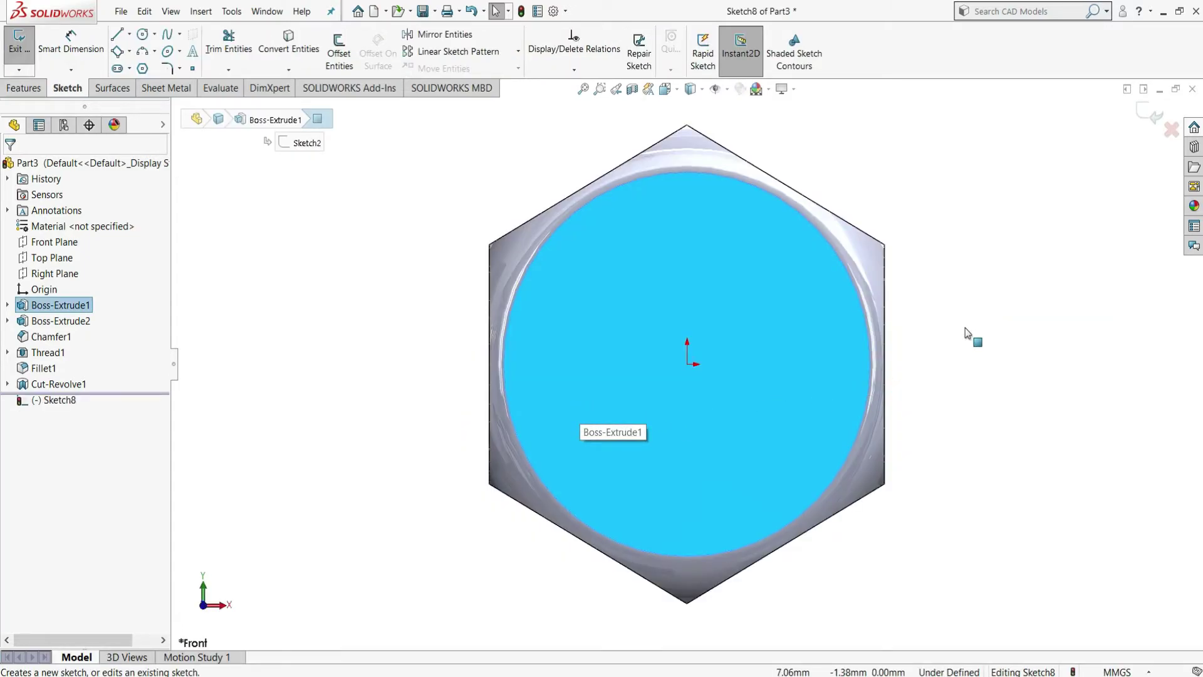
pyautogui.click(965, 329)
pyautogui.click(143, 33)
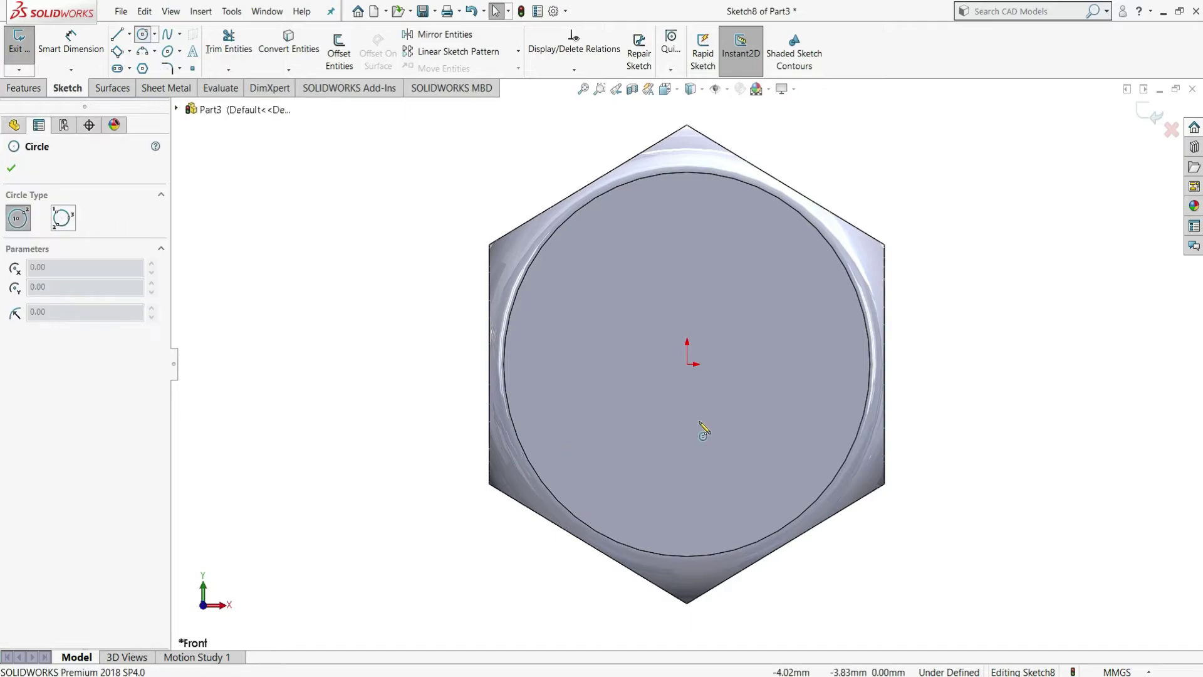
pyautogui.click(688, 364)
pyautogui.click(766, 320)
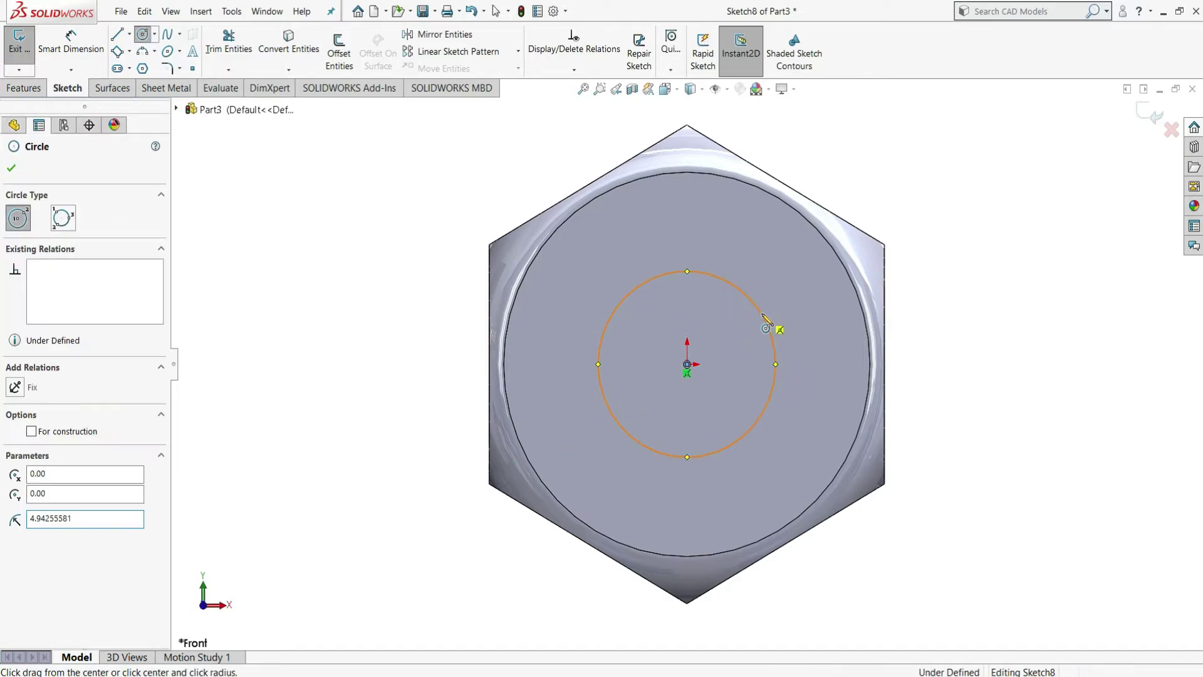
pyautogui.rightClick(771, 322)
pyautogui.click(787, 324)
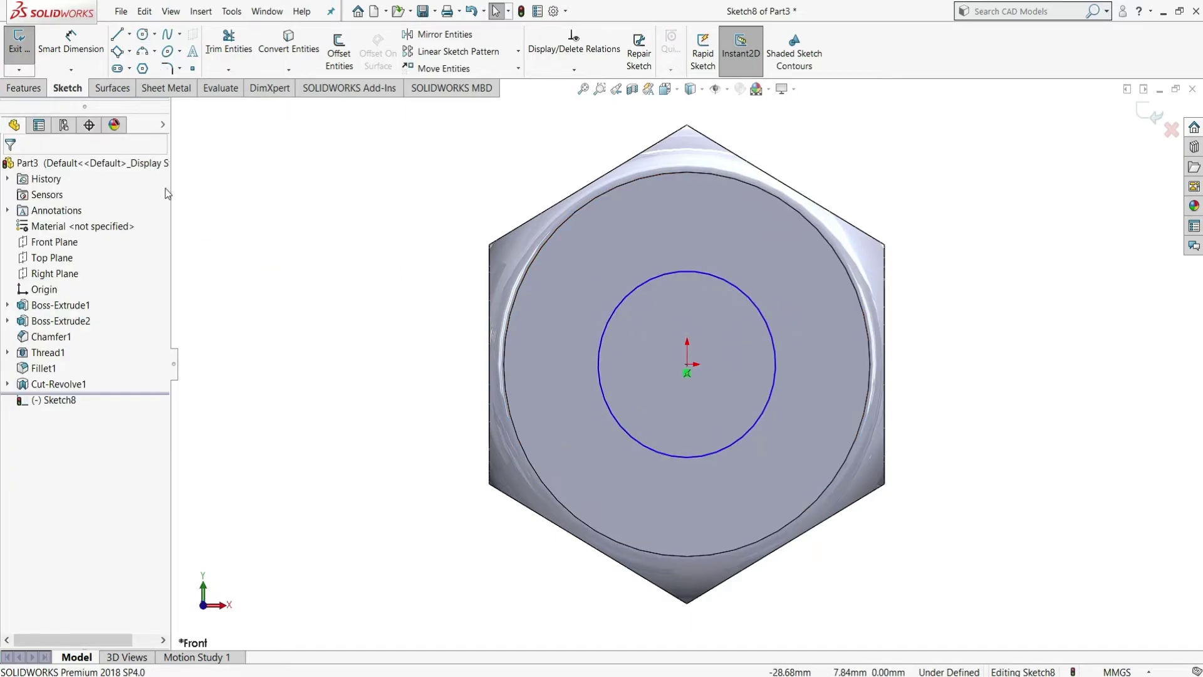
# Step: Dimension the circle on the head's end face with a diameter of 14 mm
pyautogui.click(757, 306)
pyautogui.click(875, 198)
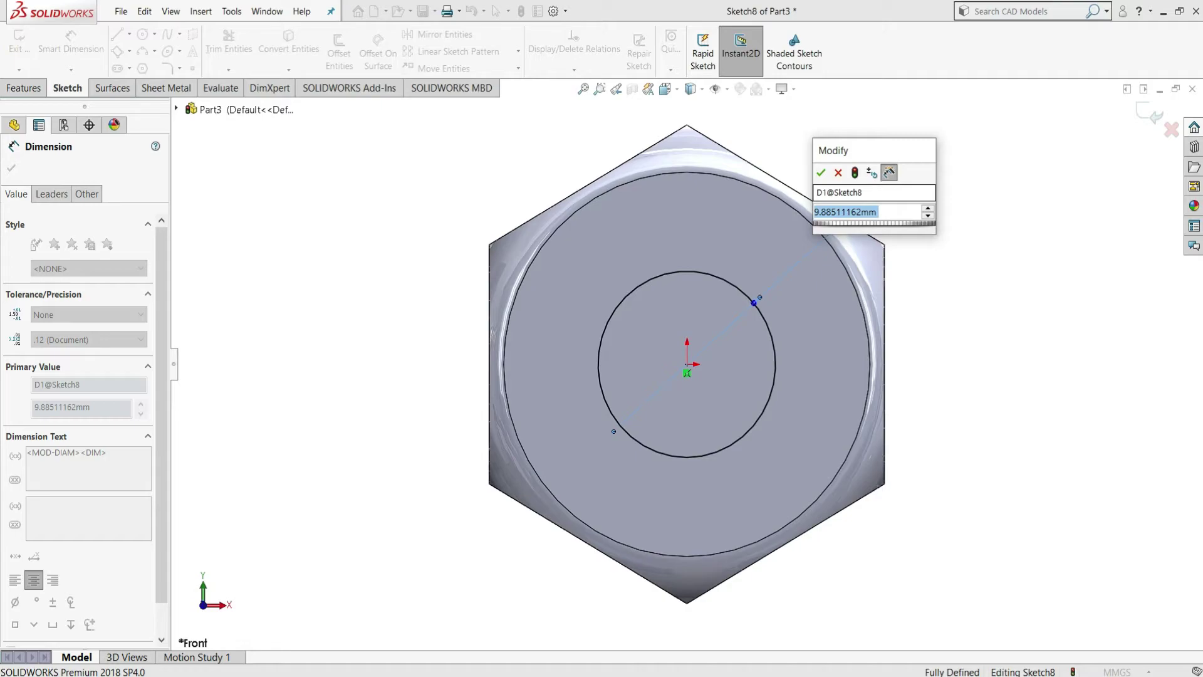
pyautogui.press('Return')
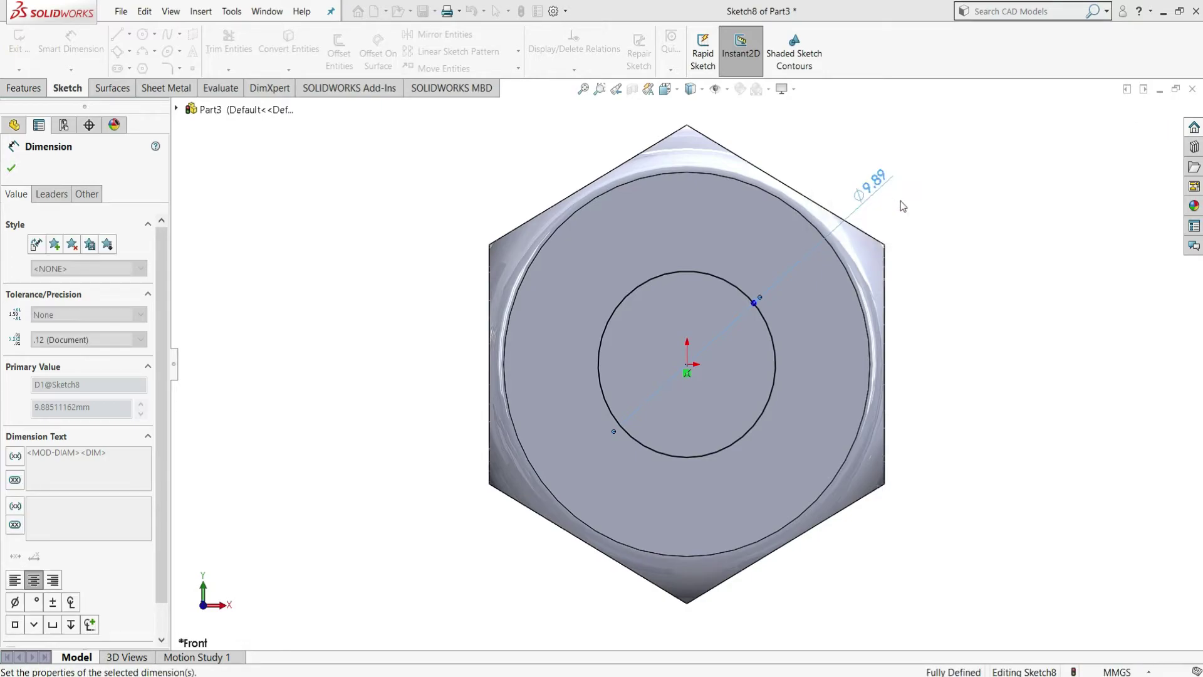
pyautogui.rightClick(944, 218)
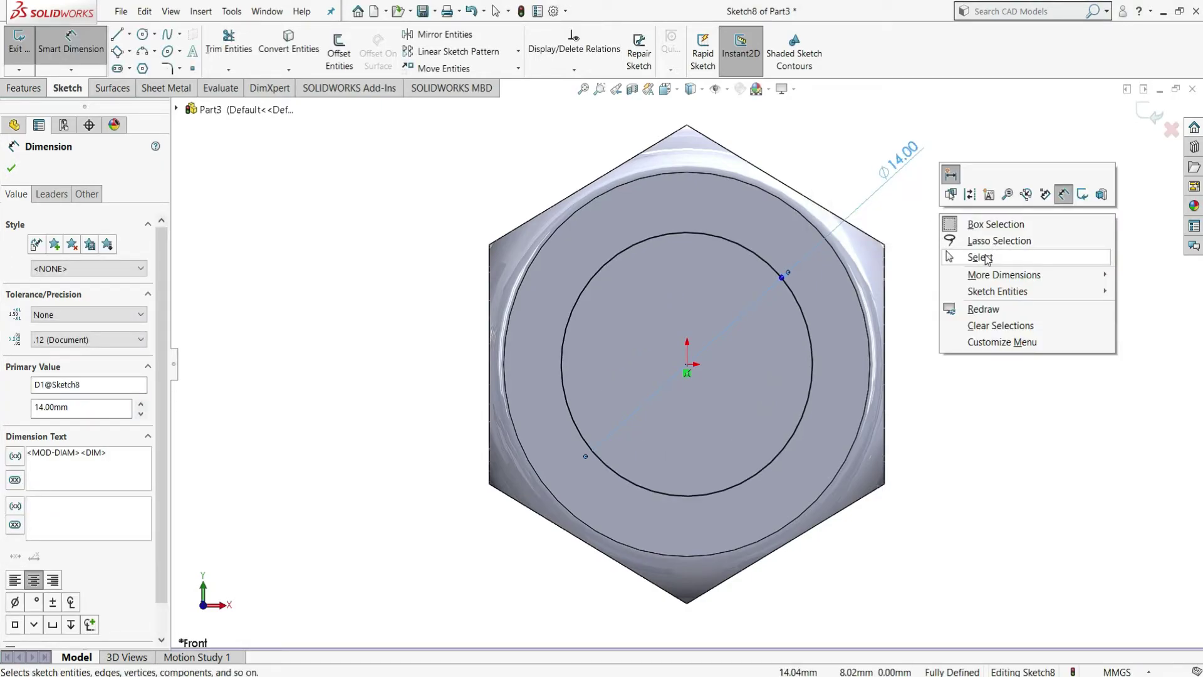
pyautogui.click(985, 257)
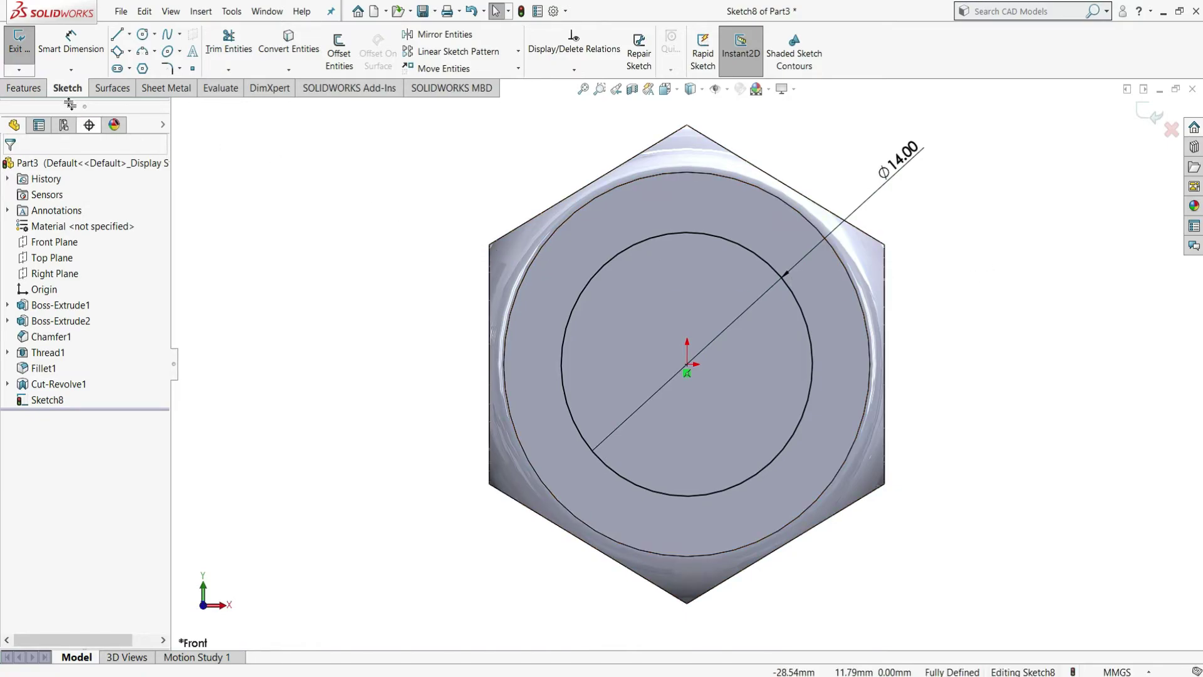
# Step: Cut-extrude the circle 2 mm deep, blind, into the head's end face
pyautogui.click(25, 89)
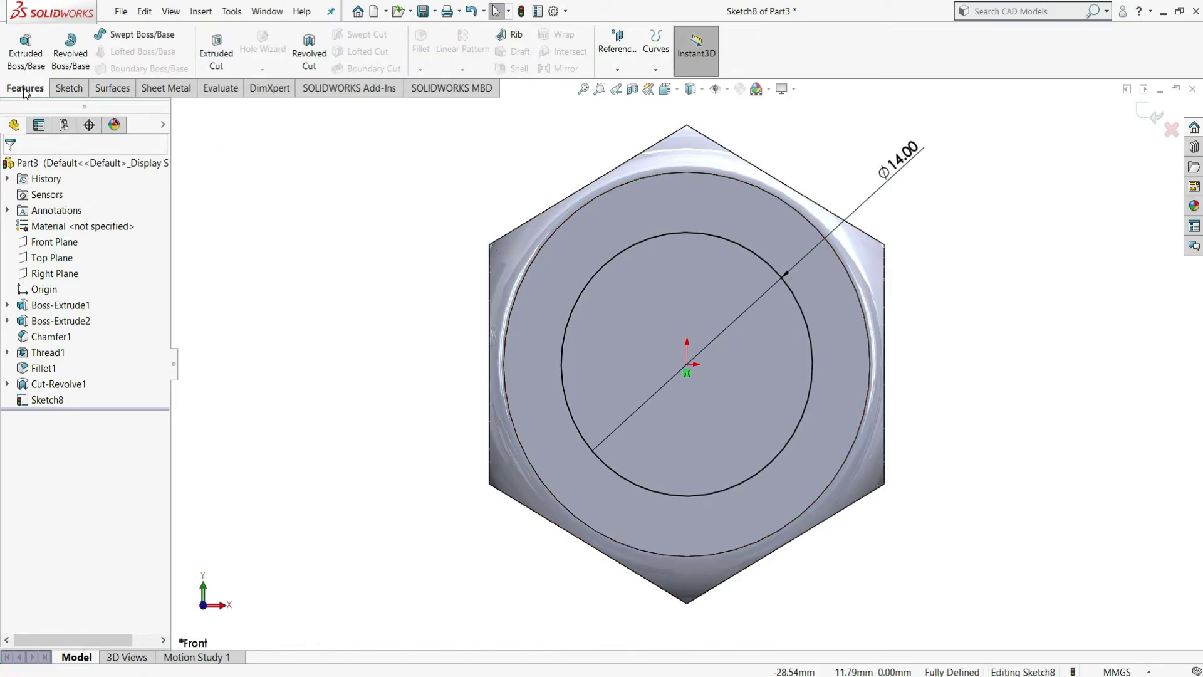
pyautogui.click(219, 69)
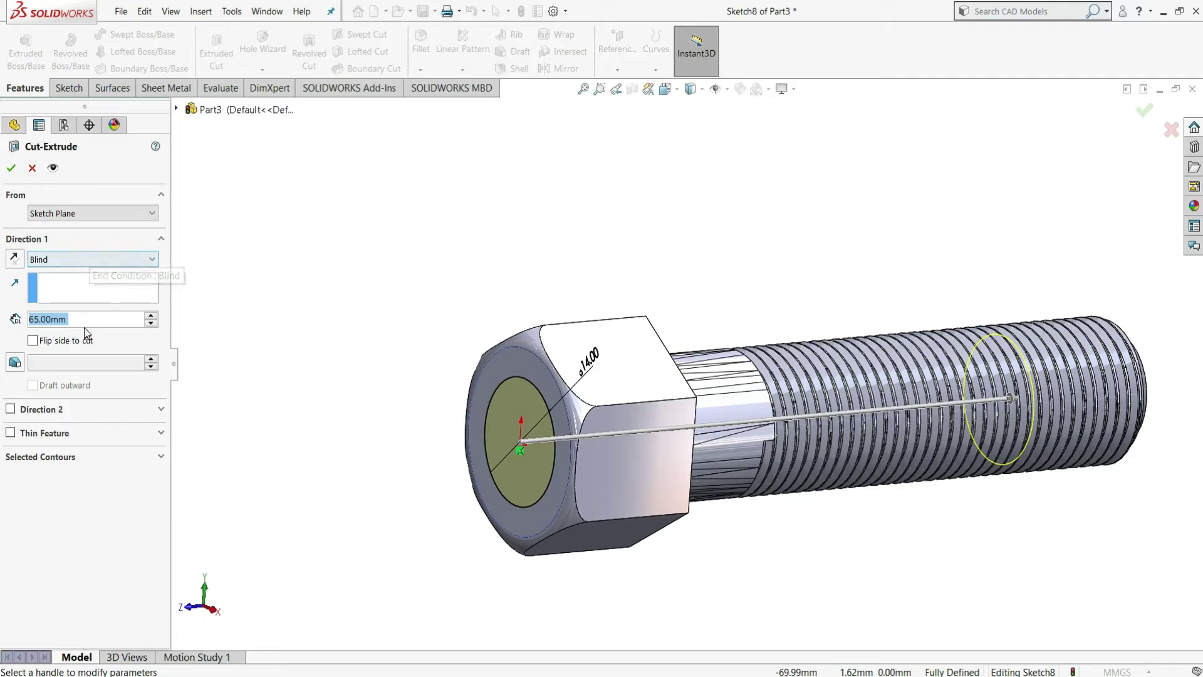
pyautogui.write('2')
pyautogui.press('Return')
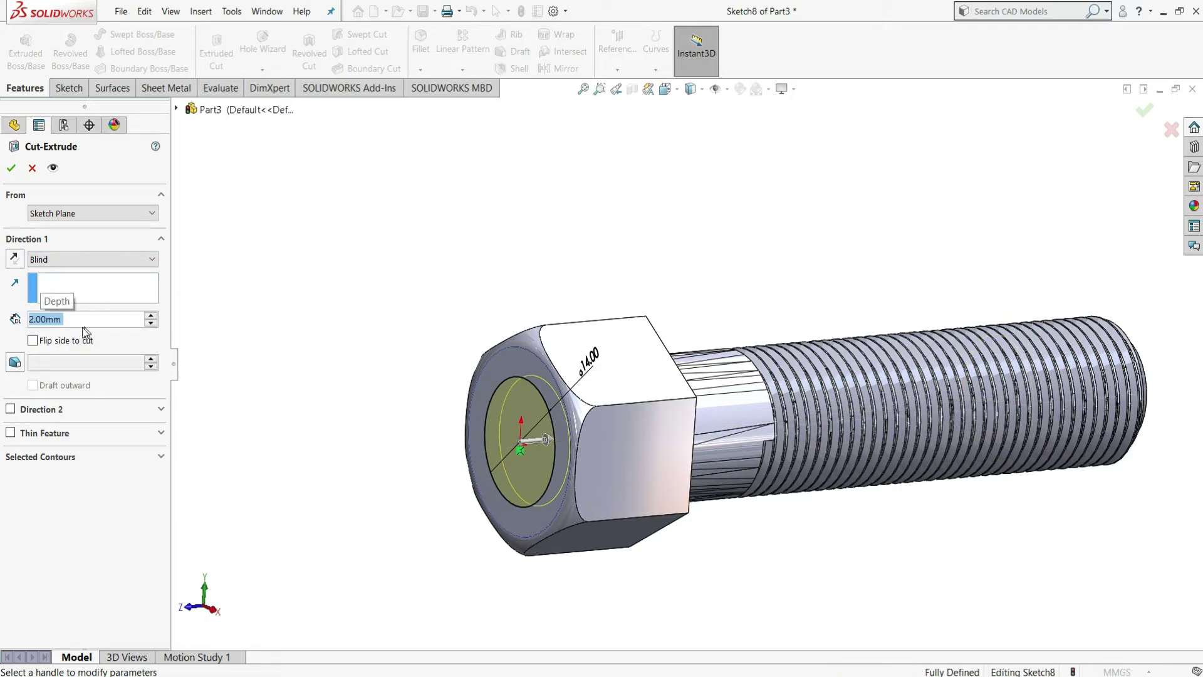
pyautogui.click(10, 168)
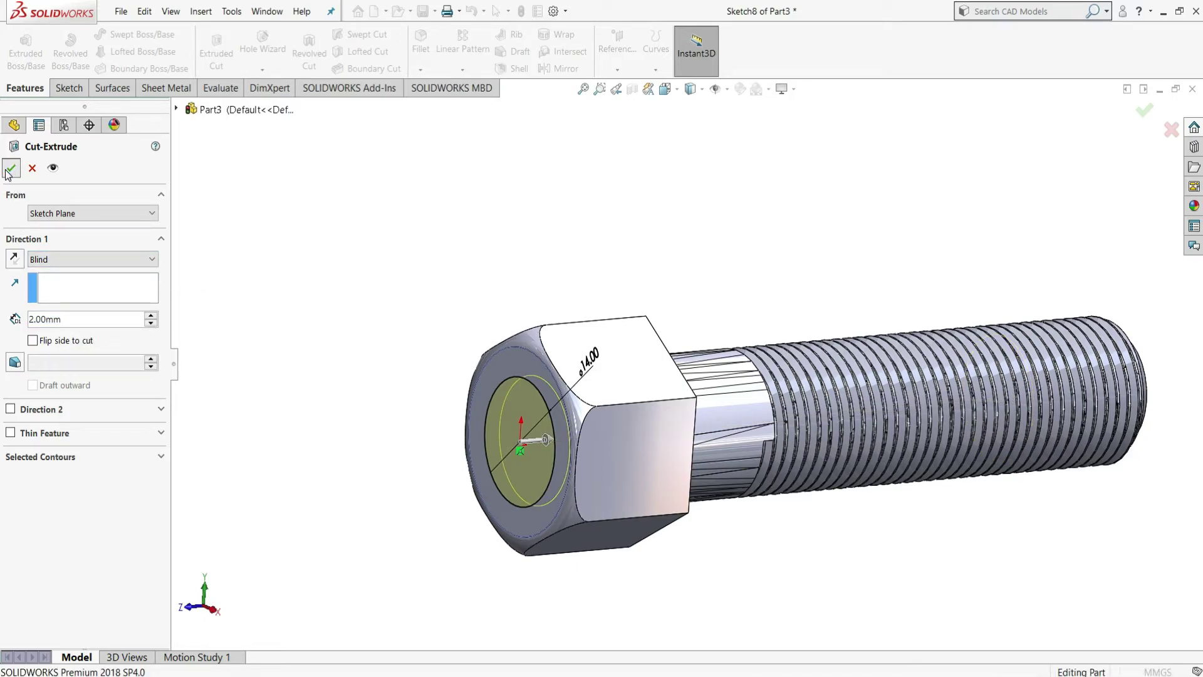
pyautogui.click(361, 407)
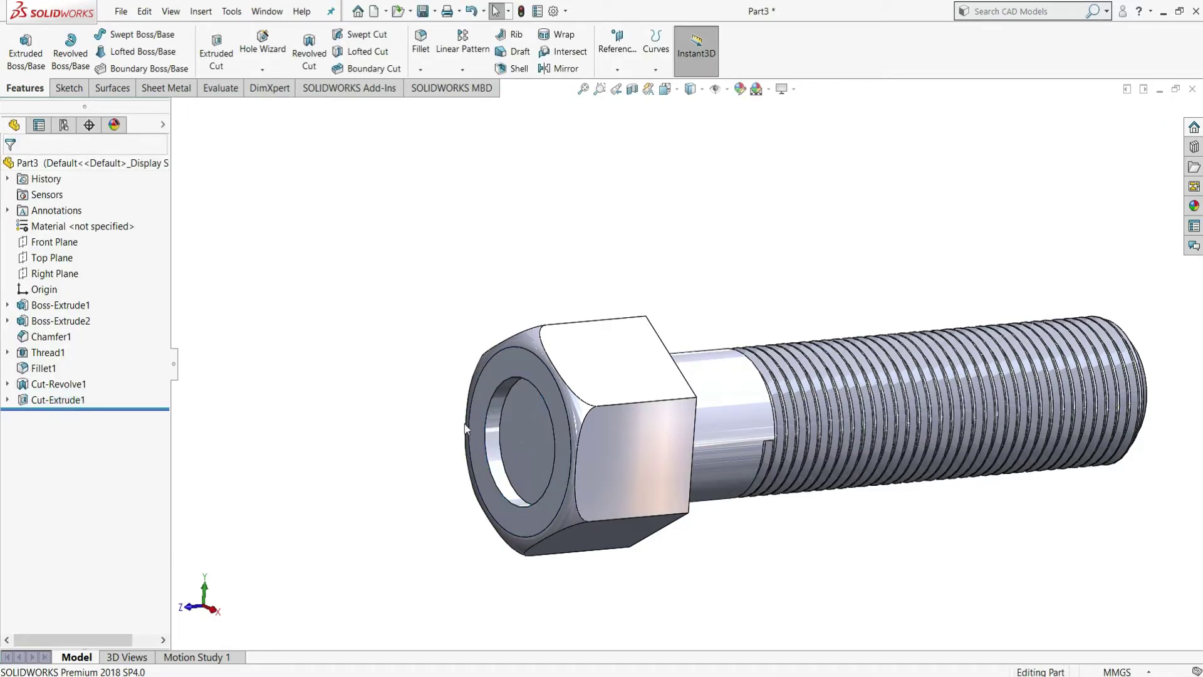
# Step: Round the outer rim edge of the circular recess with a 1.5 mm fillet
pyautogui.click(420, 44)
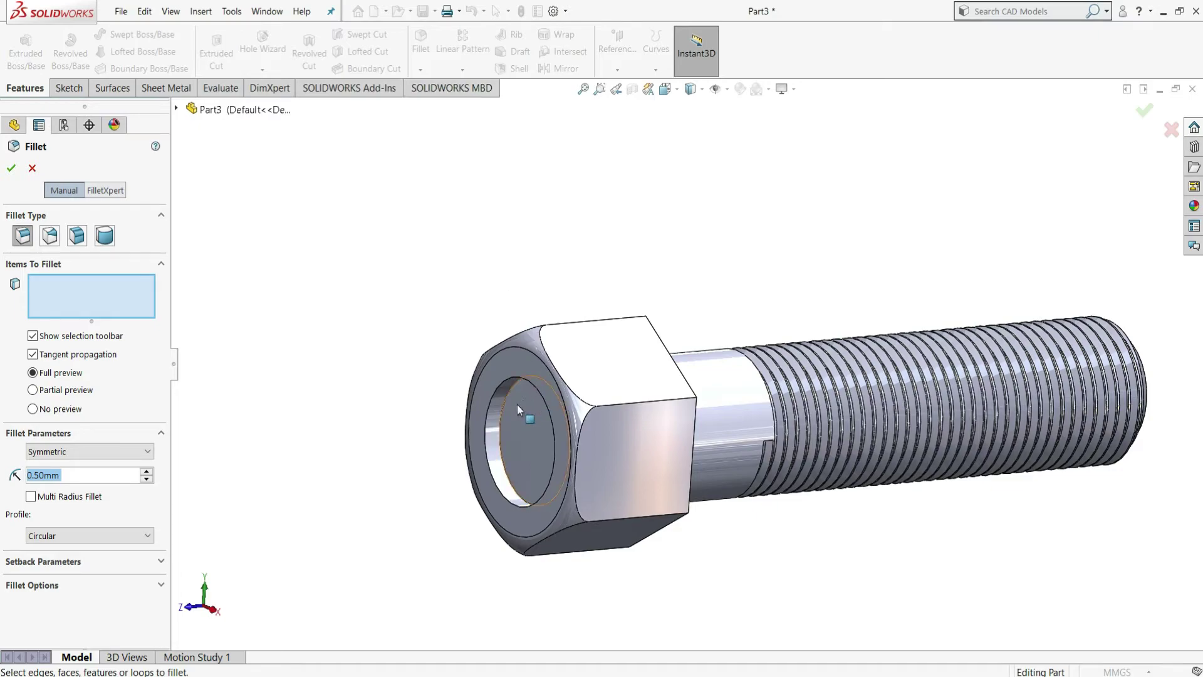
pyautogui.scroll(-2, 513, 401)
pyautogui.click(509, 377)
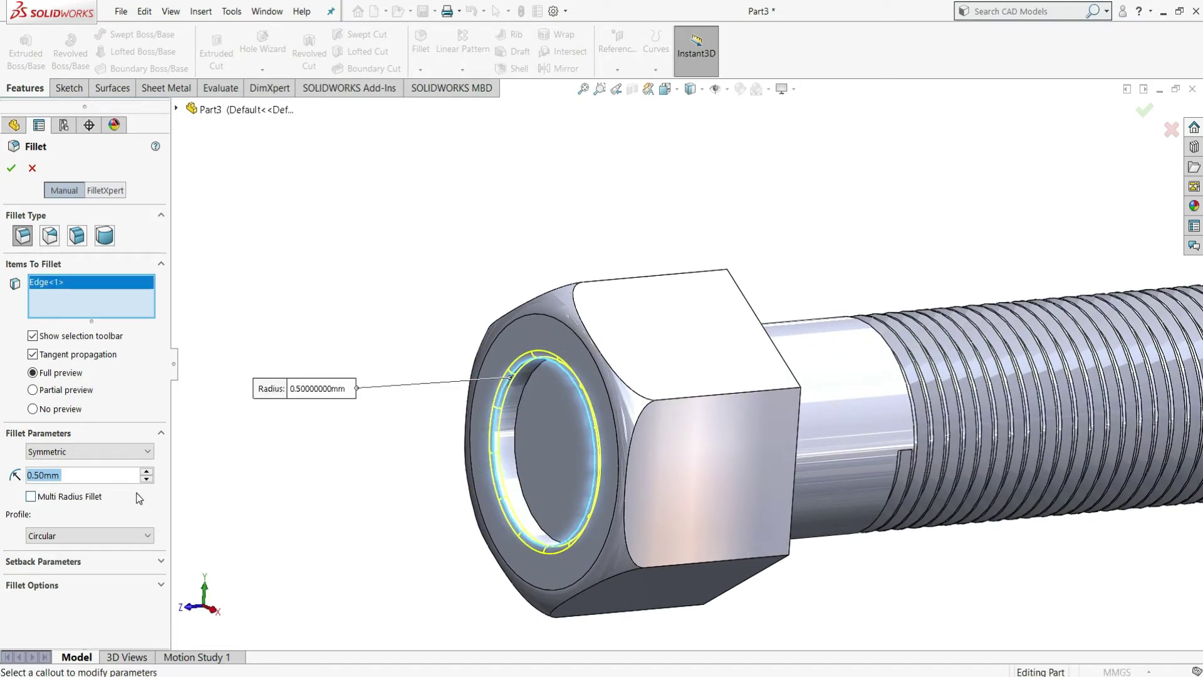
pyautogui.write('1.5')
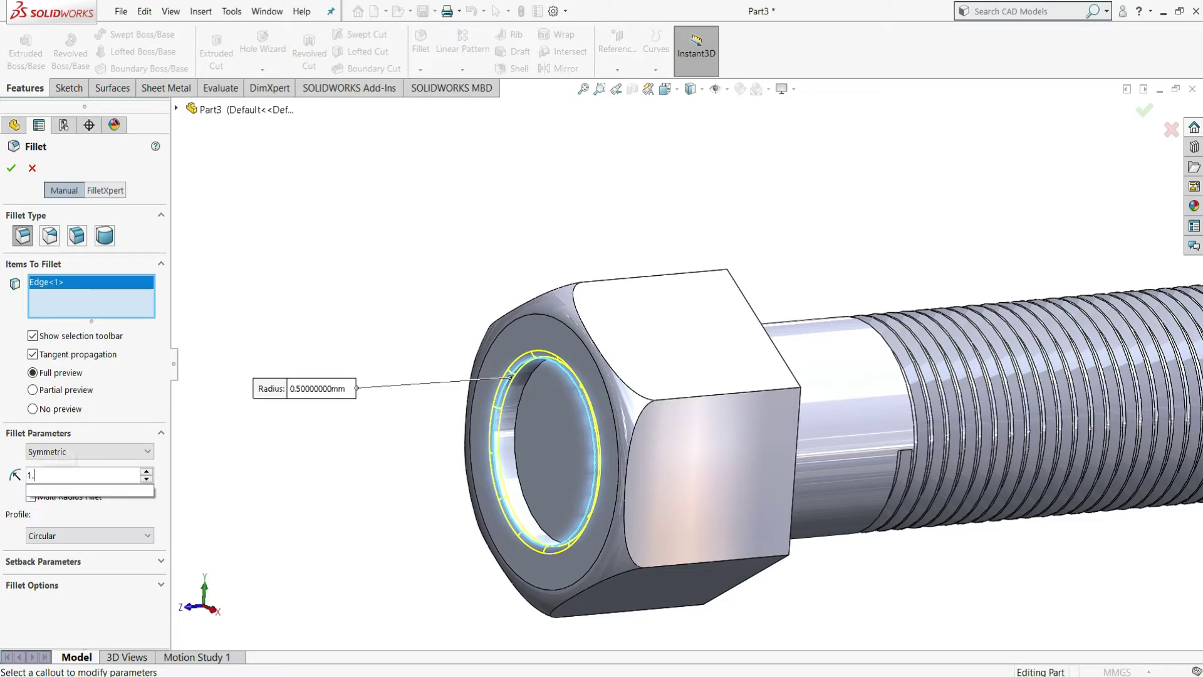
pyautogui.press('Return')
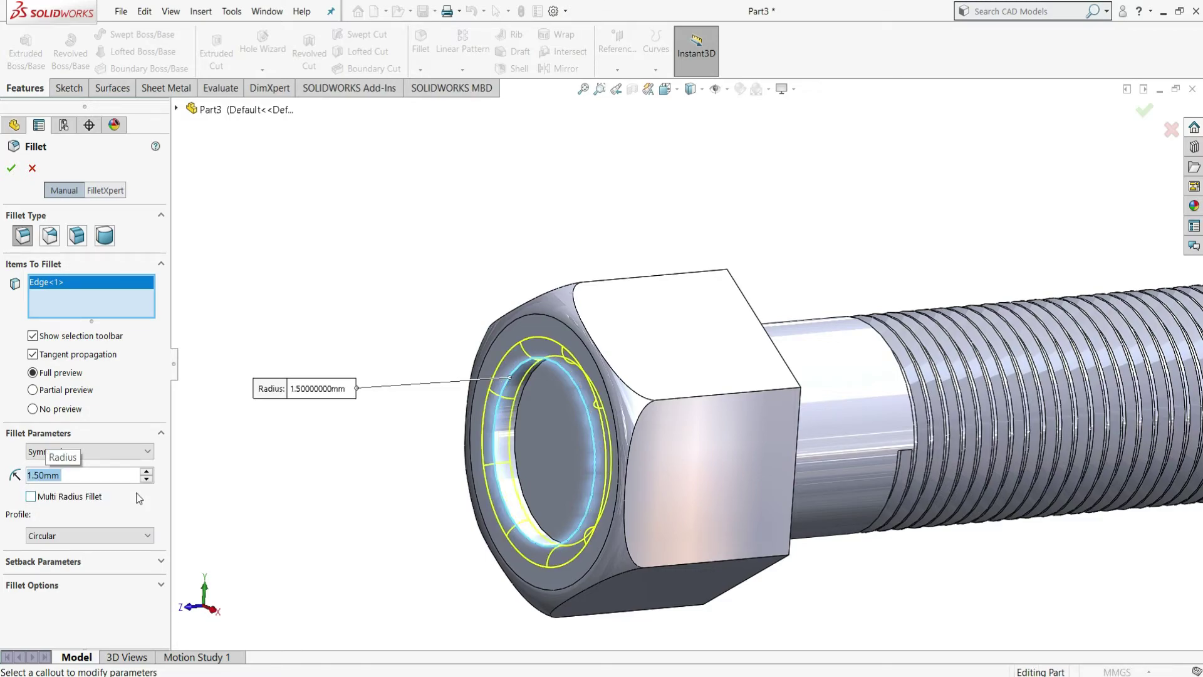
pyautogui.click(11, 171)
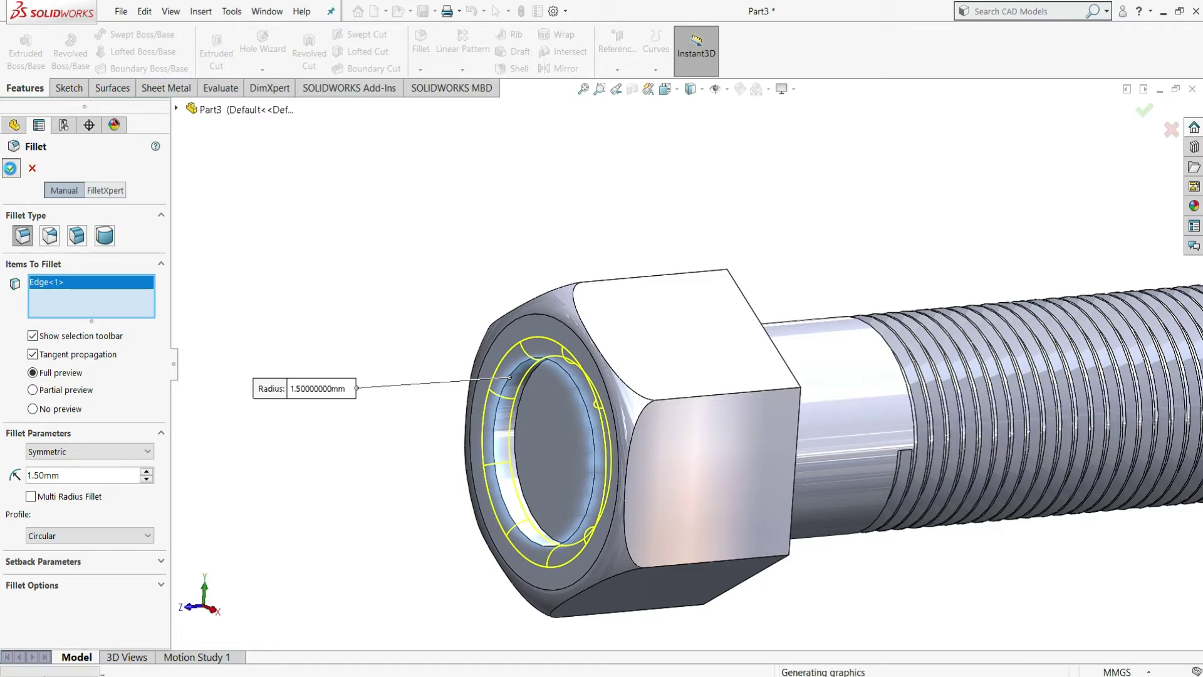
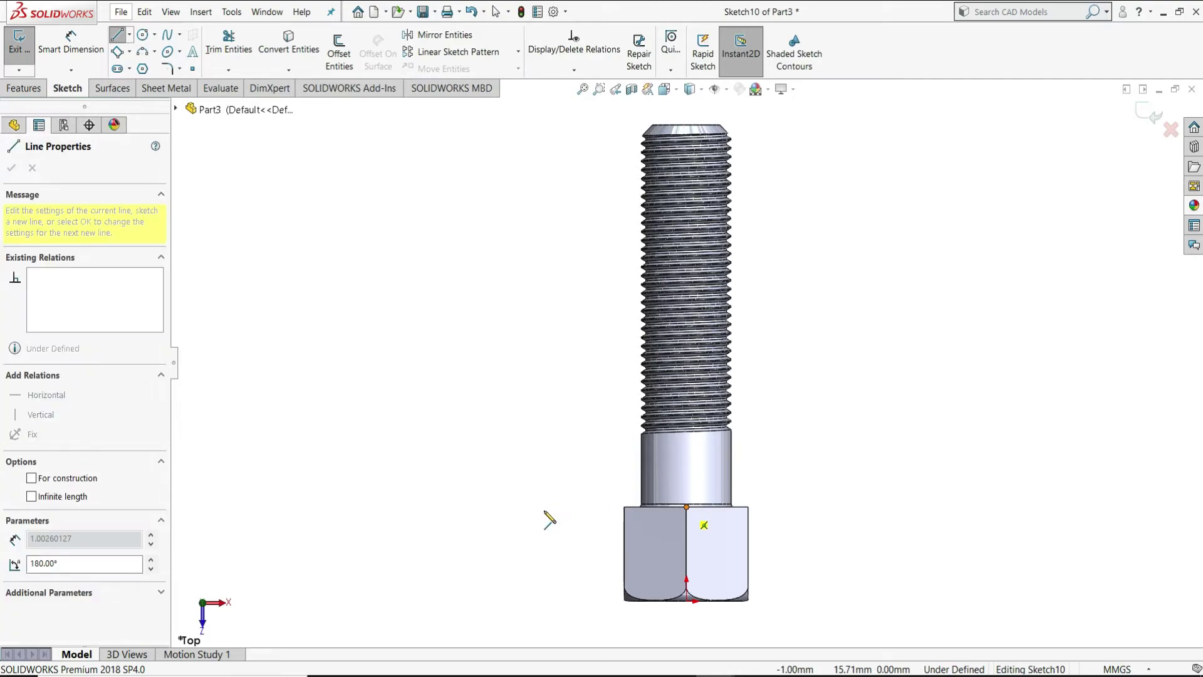
# Step: Draw a horizontal sketch line about 21 mm long from the centre of the head's shank-side face out past the head's side
pyautogui.click(567, 506)
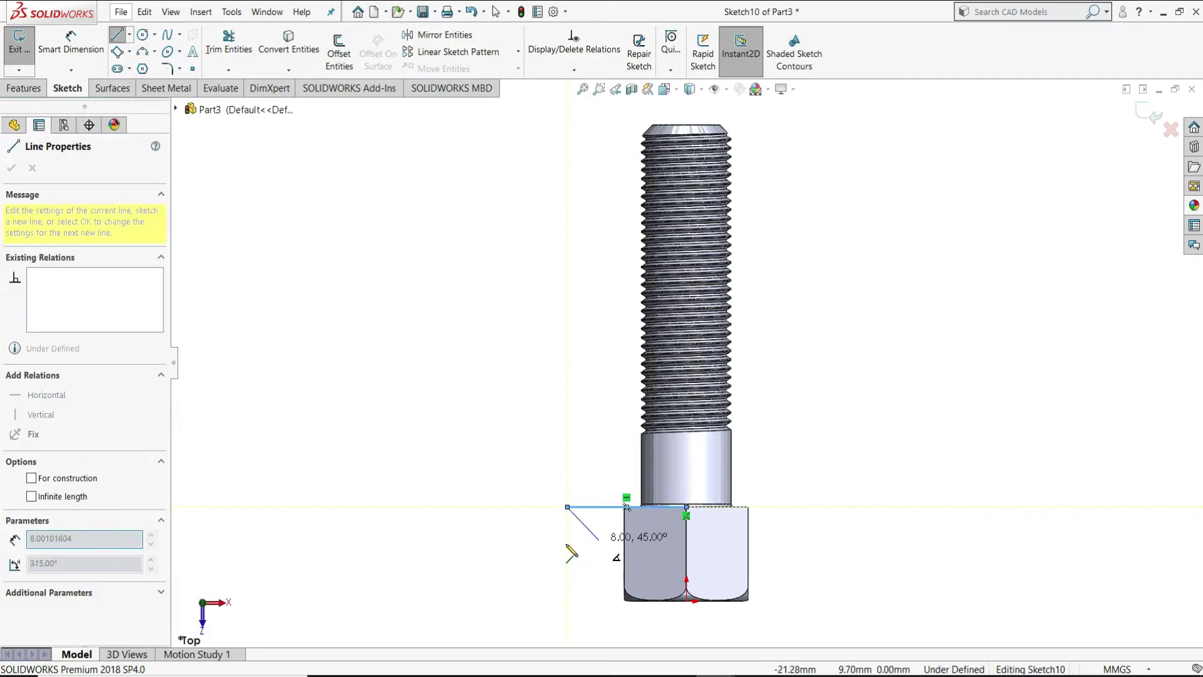
pyautogui.rightClick(572, 543)
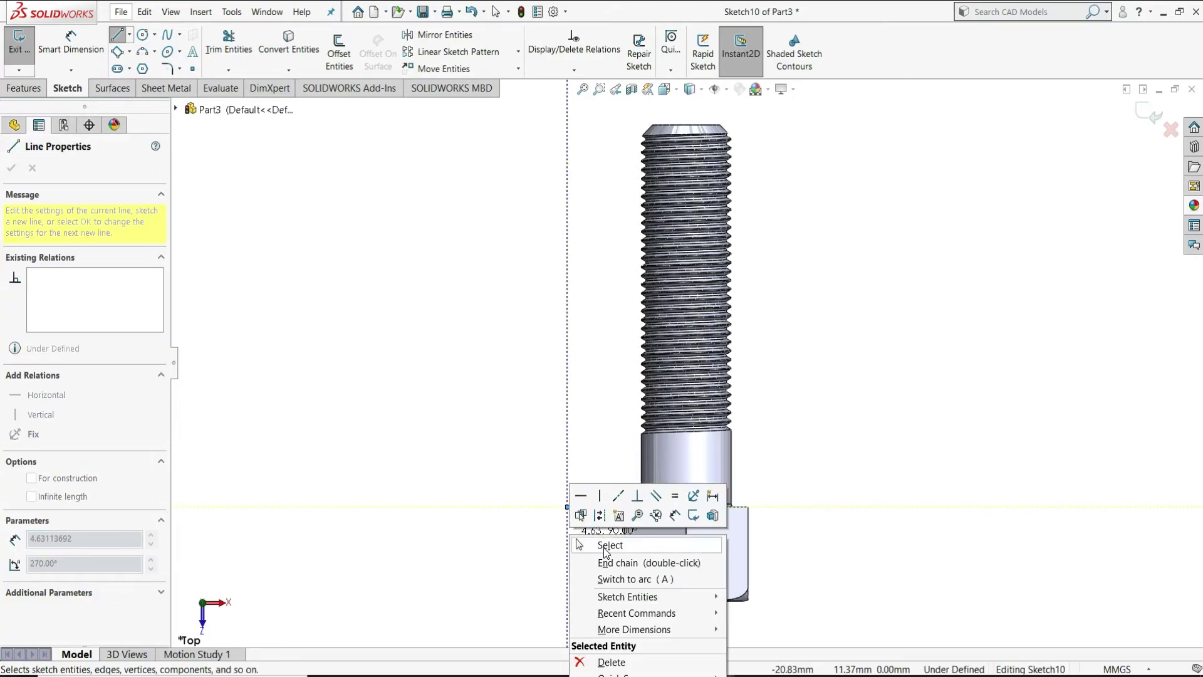
pyautogui.click(604, 546)
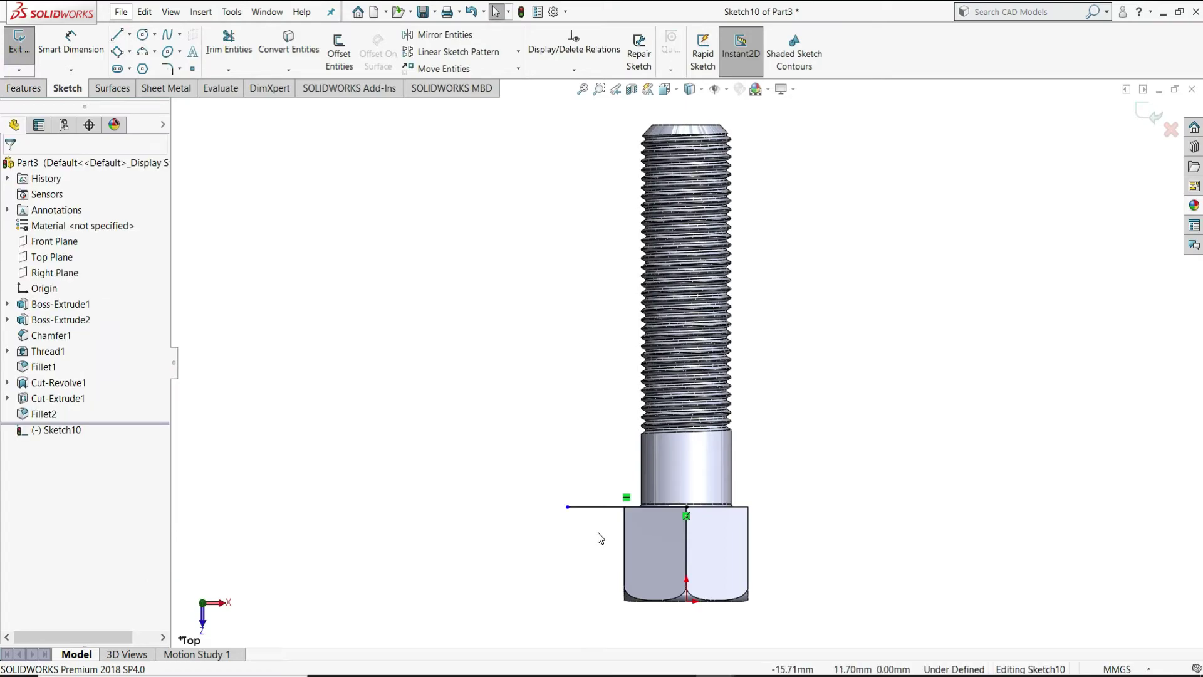
# Step: Draw a vertical line about 8.2 mm long from the horizontal line's inner end down along the head's centre
pyautogui.press('l')
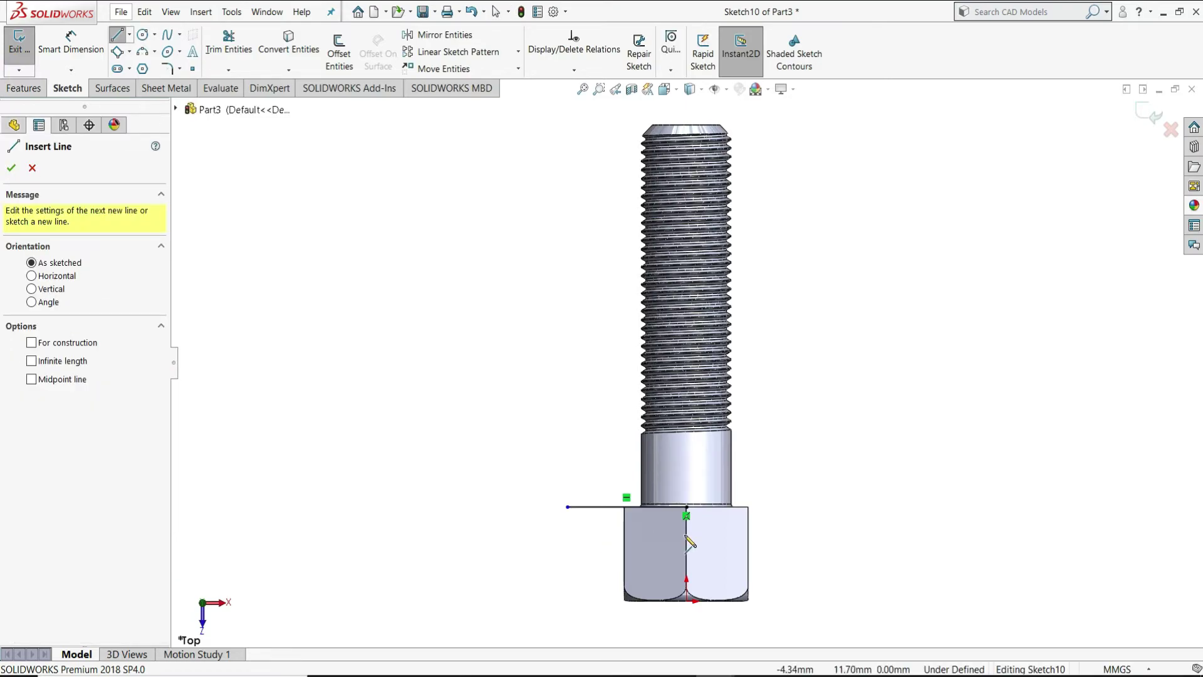
pyautogui.click(686, 507)
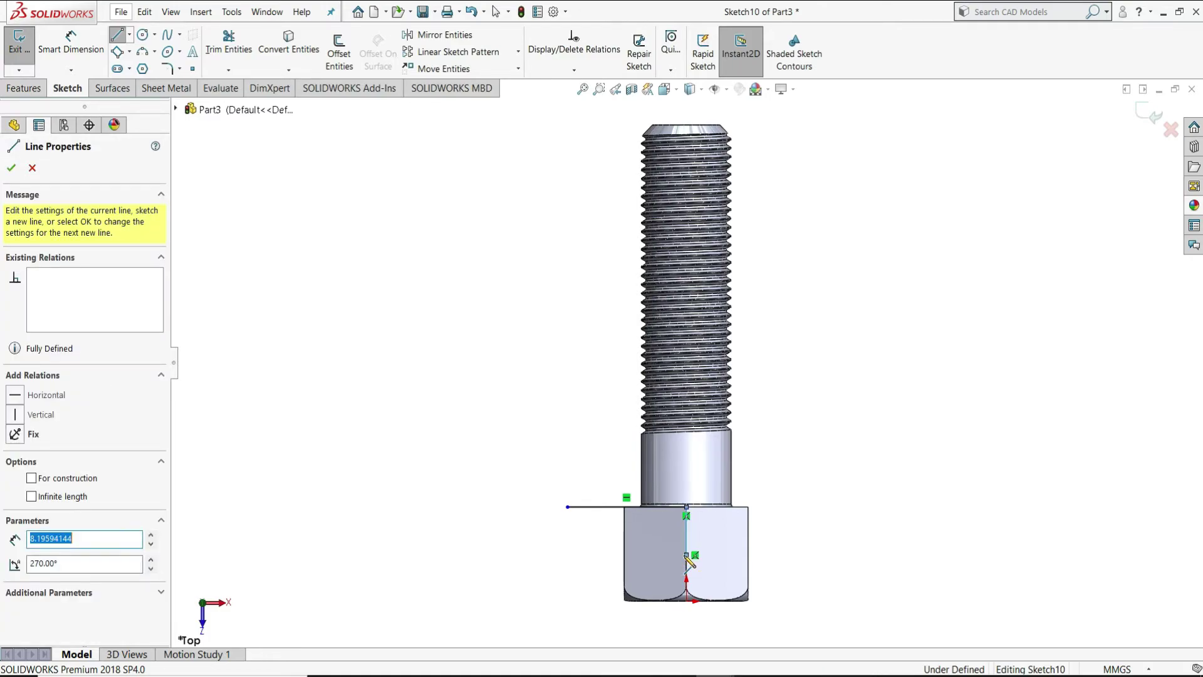
pyautogui.rightClick(686, 532)
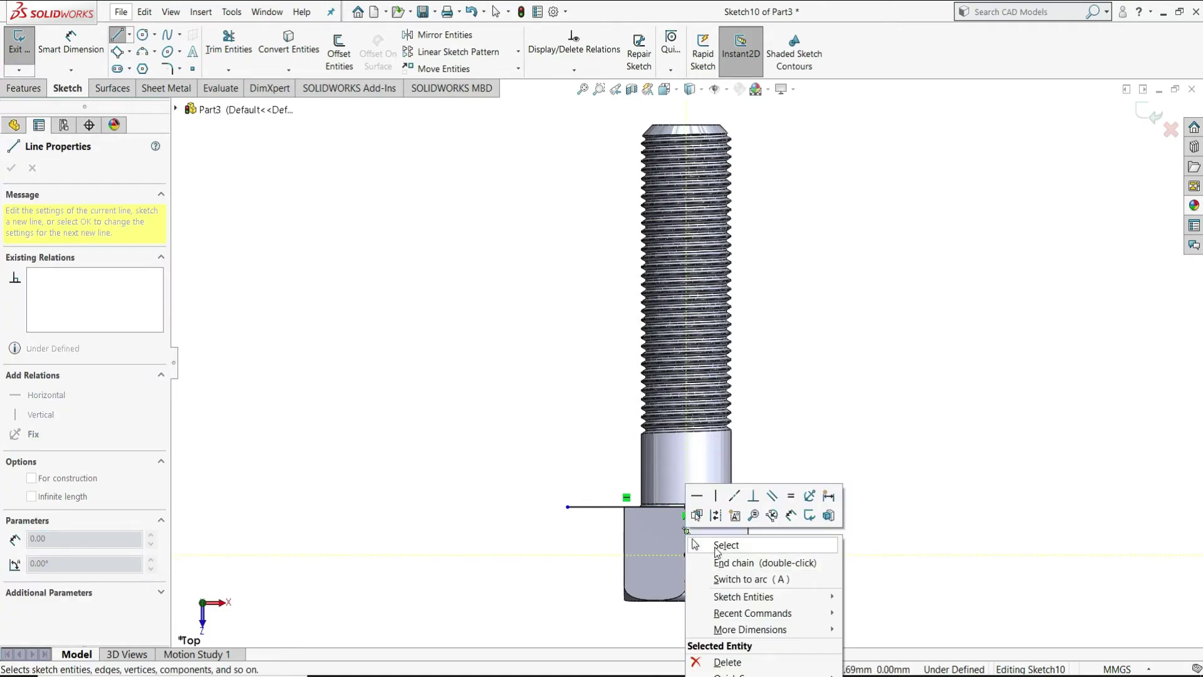
pyautogui.click(721, 562)
pyautogui.scroll(-2, 715, 531)
pyautogui.press('Escape')
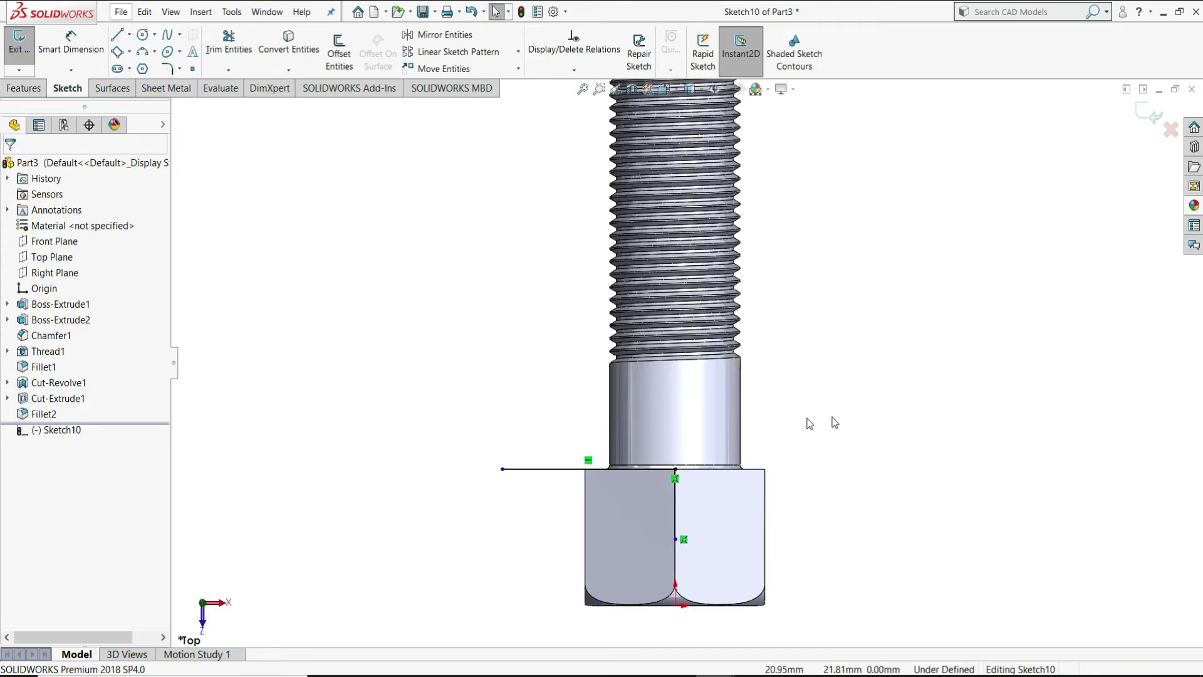
# Step: Close the profile with a tangent arc from the vertical line's lower end to the horizontal line's outer end
pyautogui.click(154, 53)
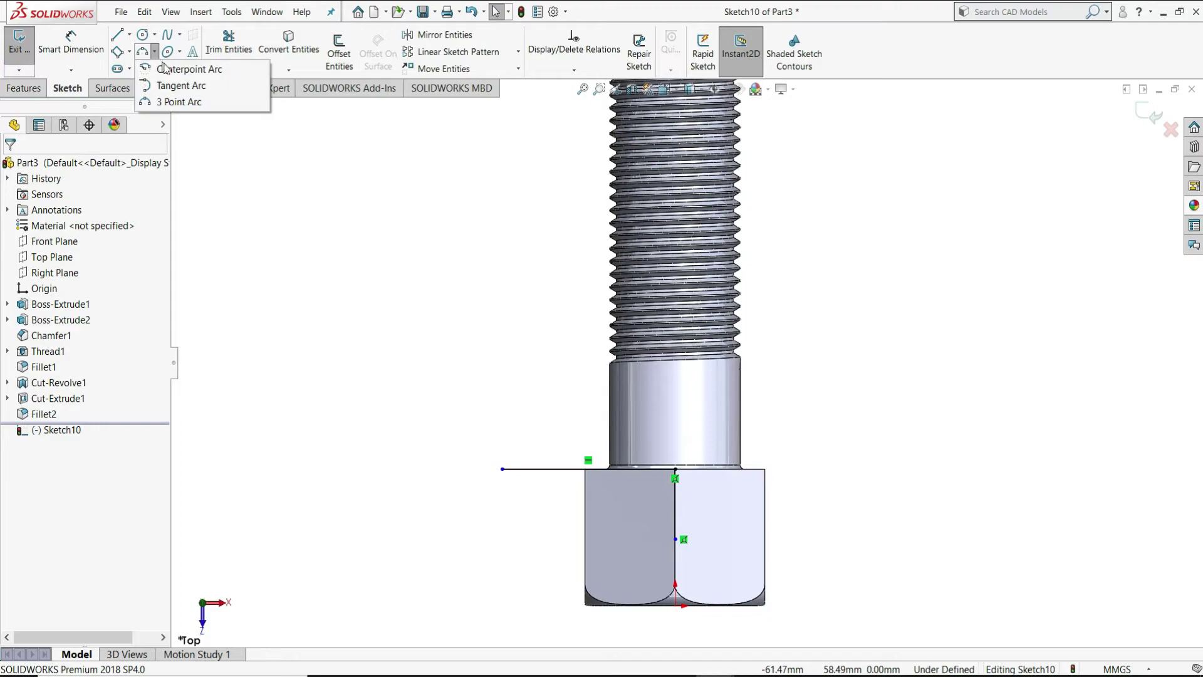
pyautogui.click(172, 92)
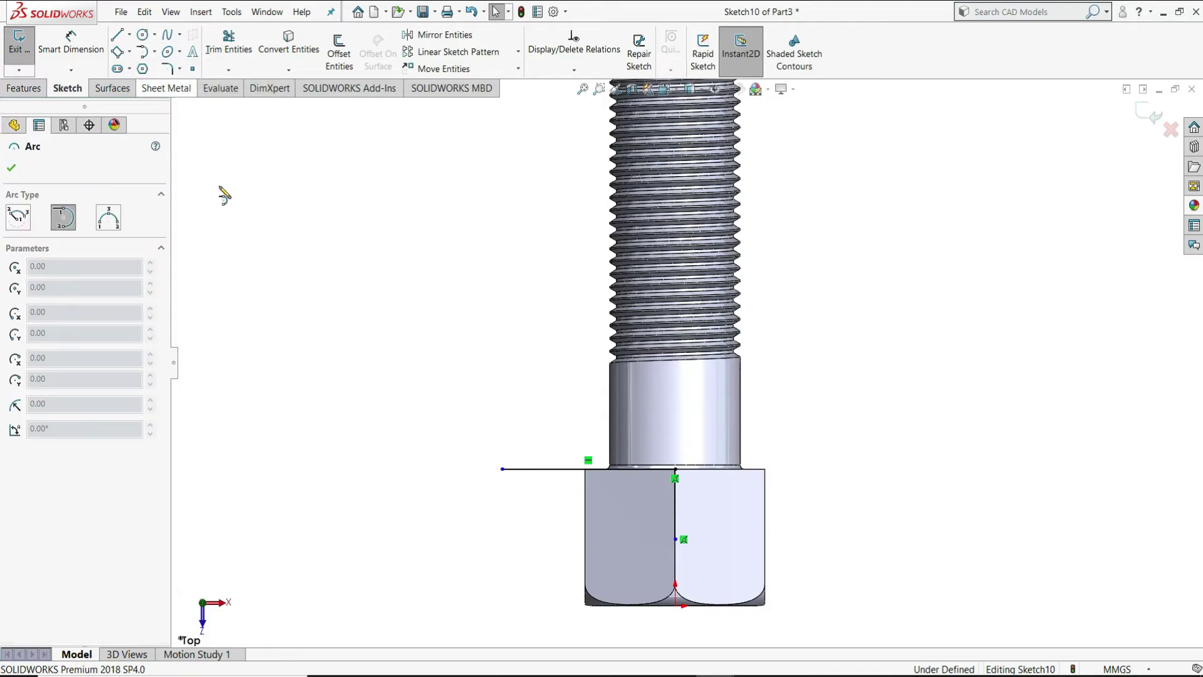
pyautogui.click(676, 539)
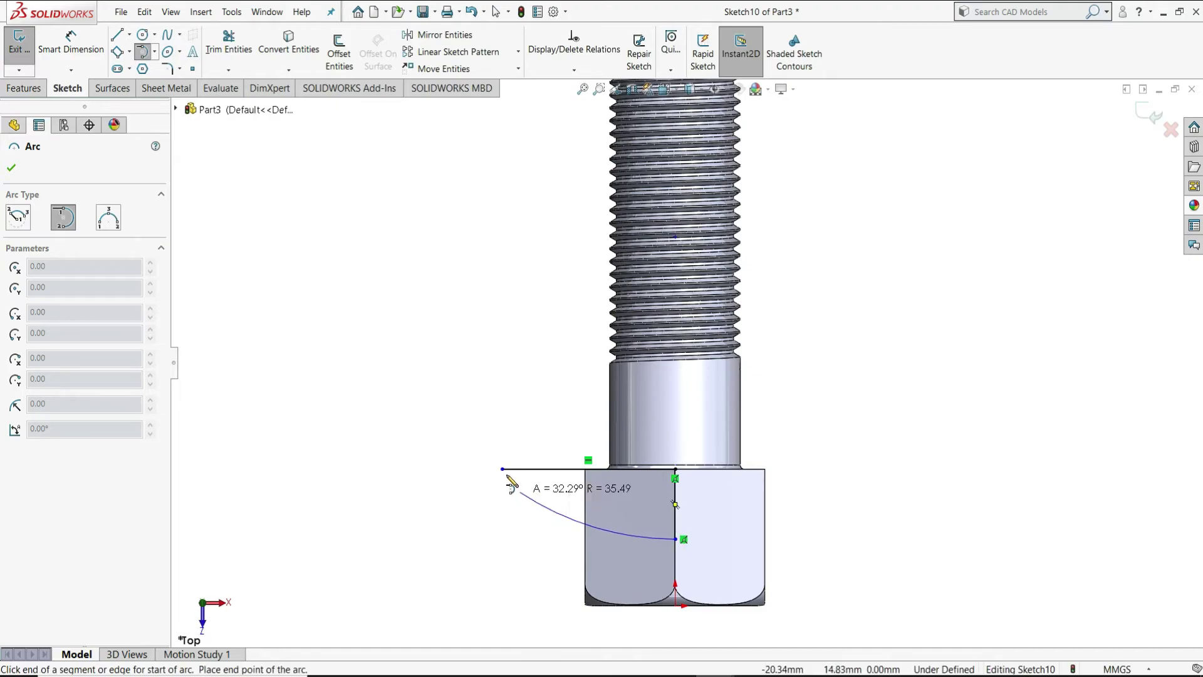
pyautogui.click(503, 469)
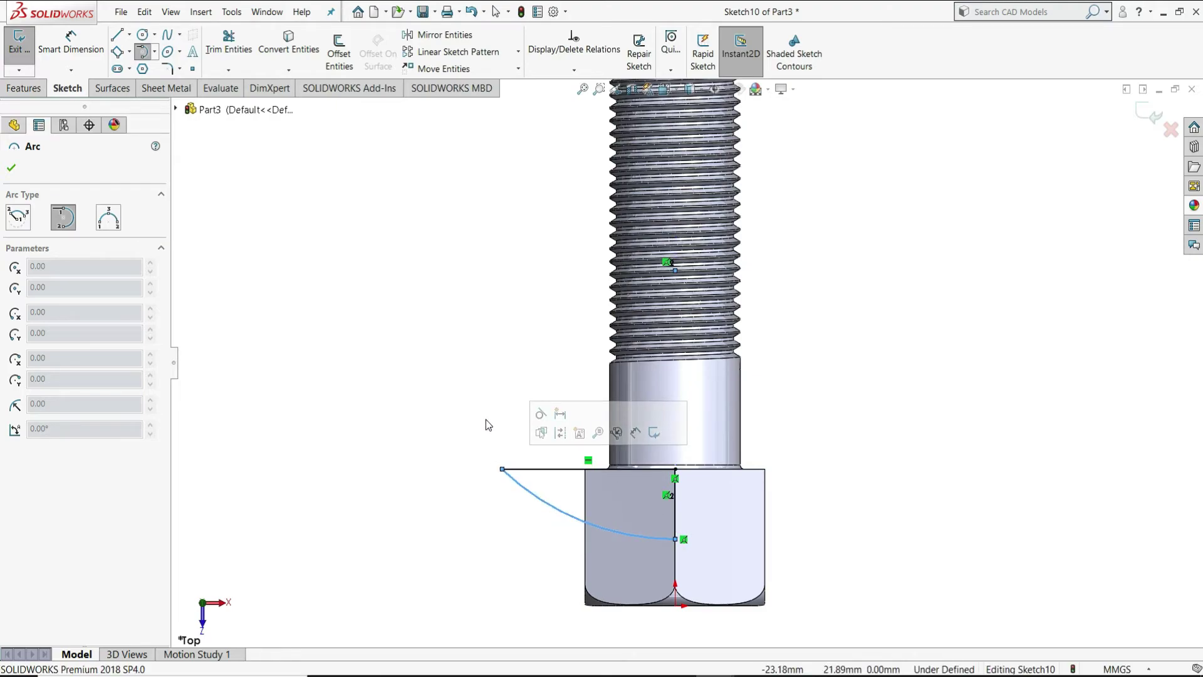
pyautogui.rightClick(508, 421)
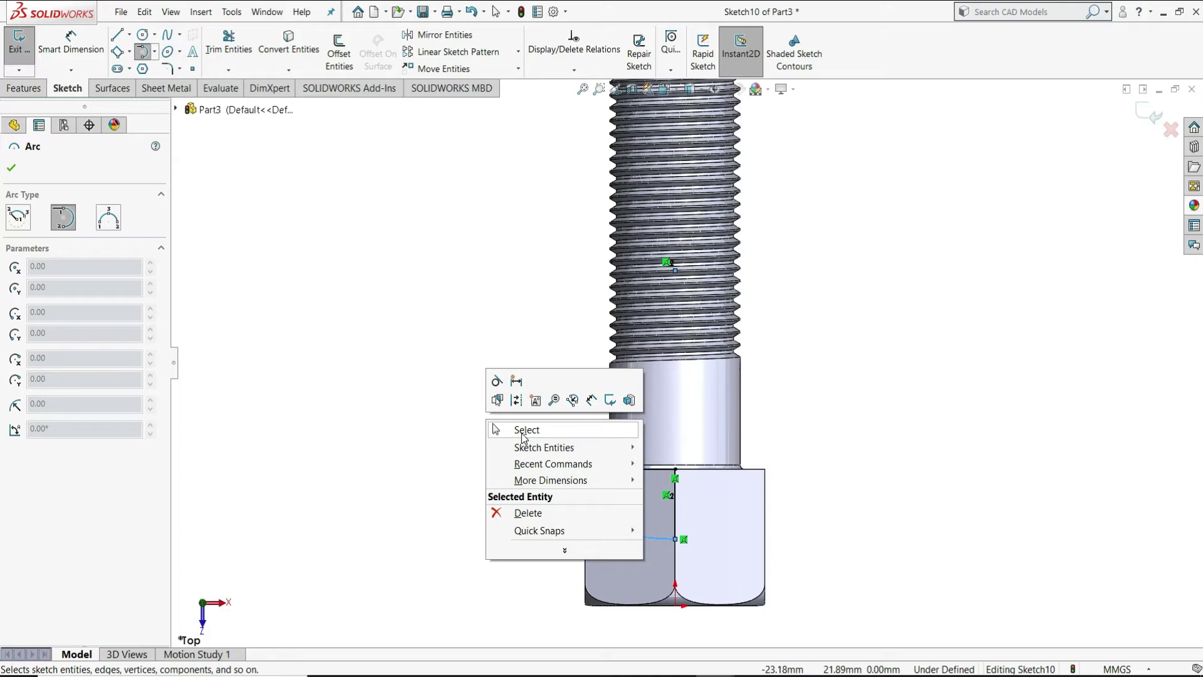
pyautogui.click(521, 434)
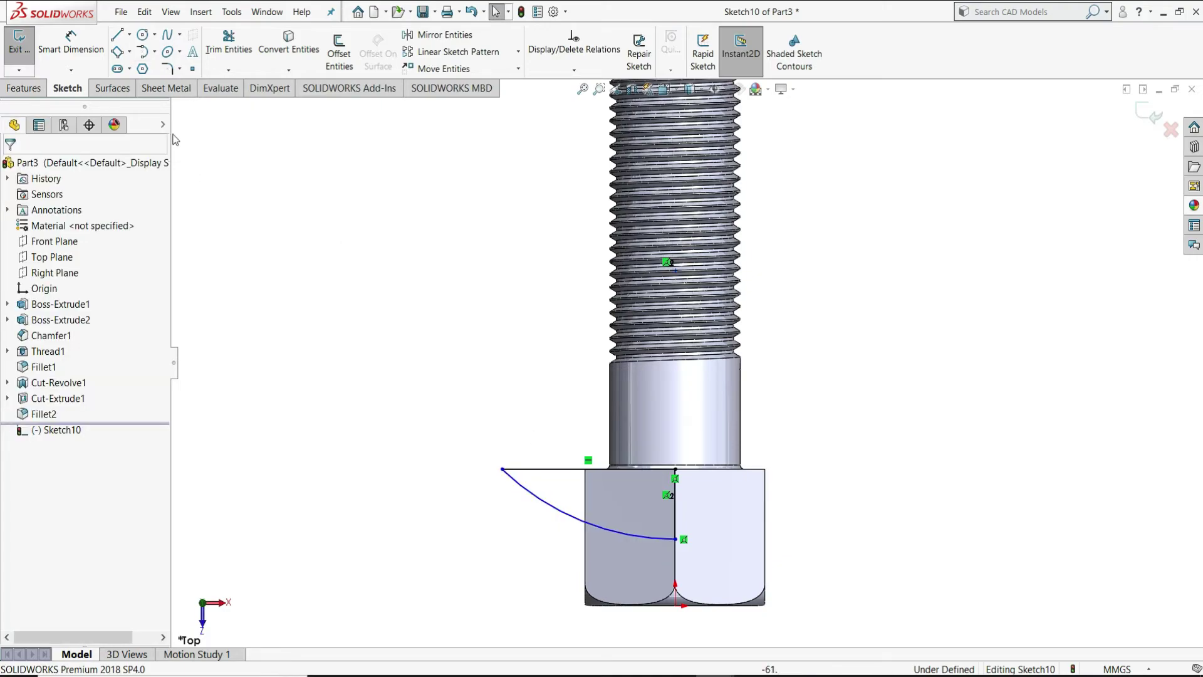
# Step: Round the outer corner between the horizontal line and the arc with a 1 mm sketch fillet
pyautogui.click(170, 70)
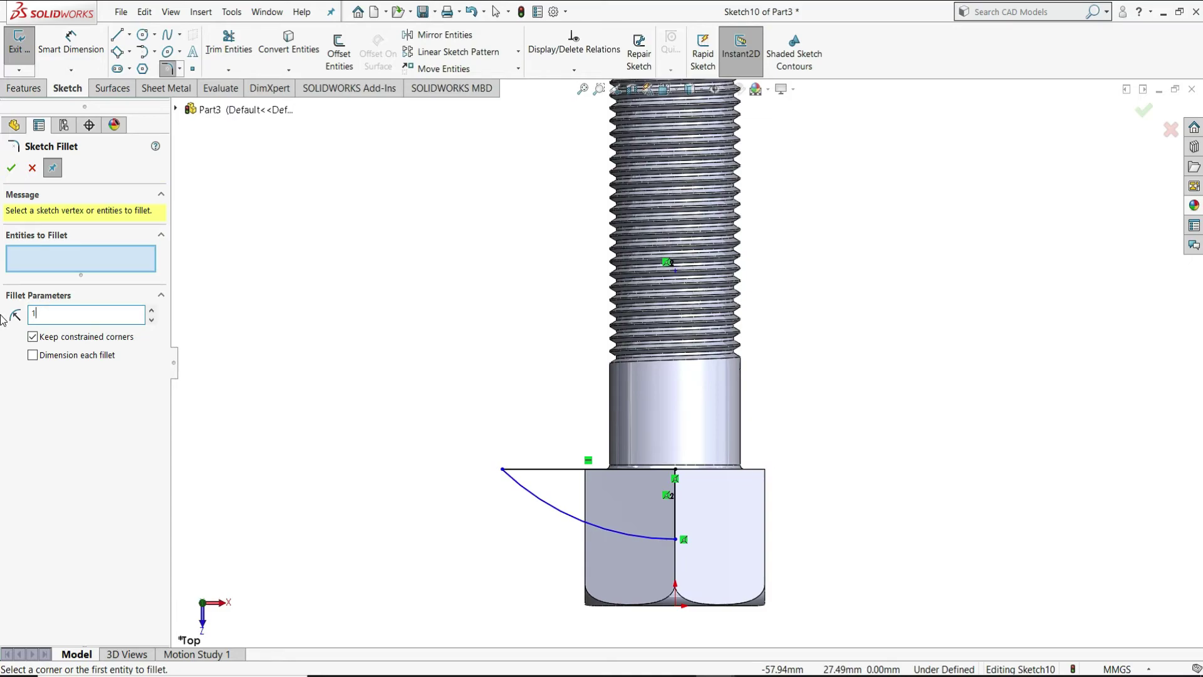
pyautogui.click(513, 474)
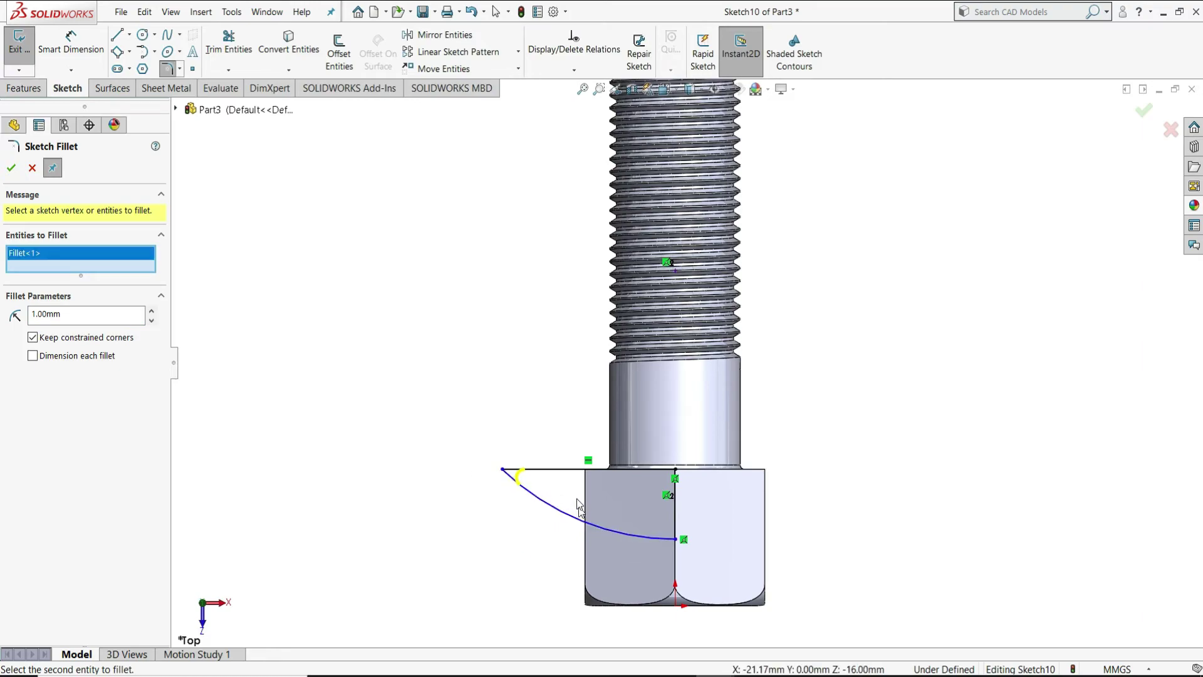
pyautogui.click(11, 170)
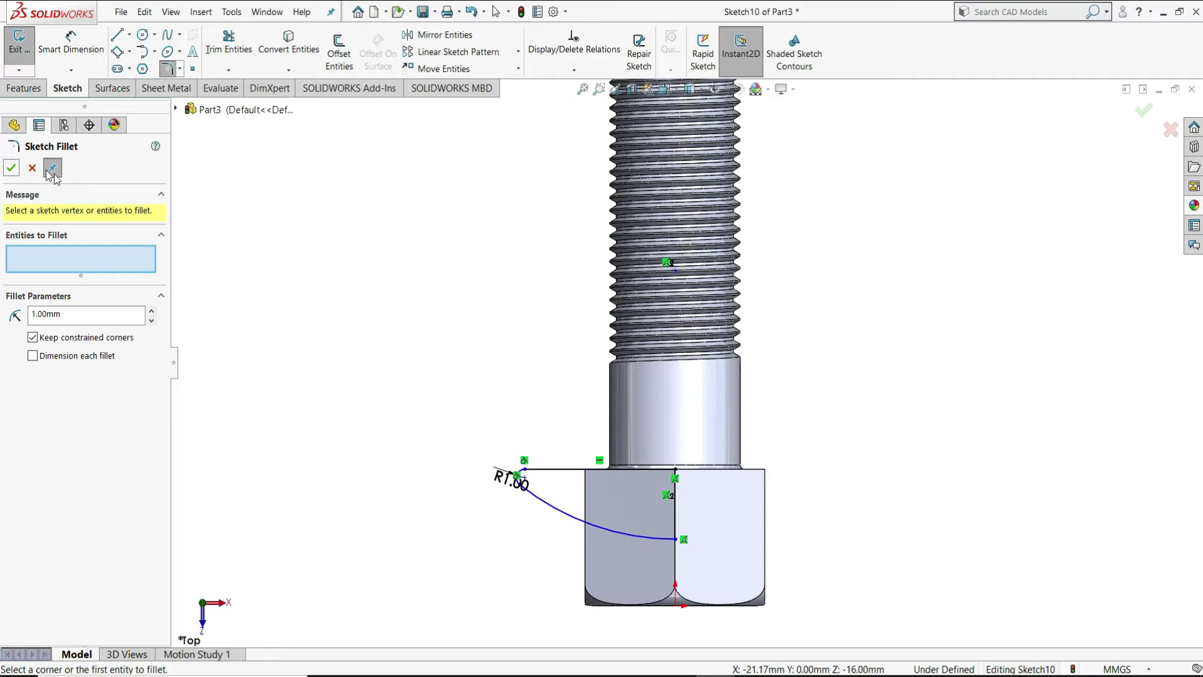
pyautogui.click(34, 169)
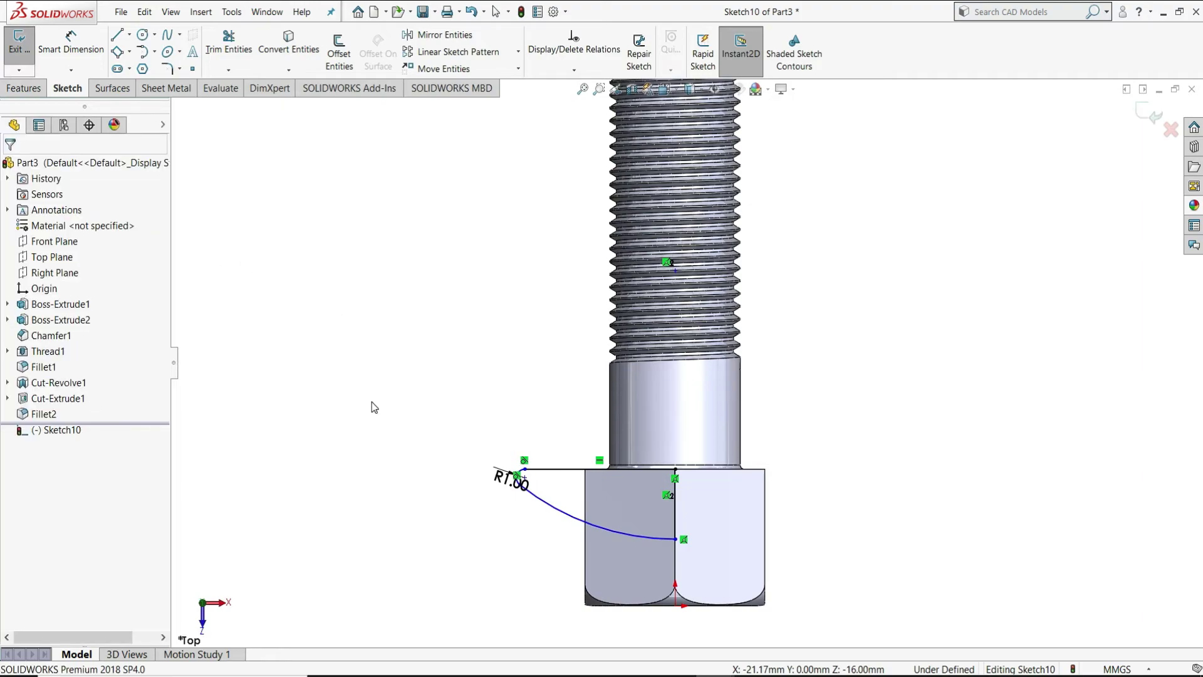
# Step: Dimension the profile's horizontal line along the head's shank-side face to 16 mm
pyautogui.click(91, 66)
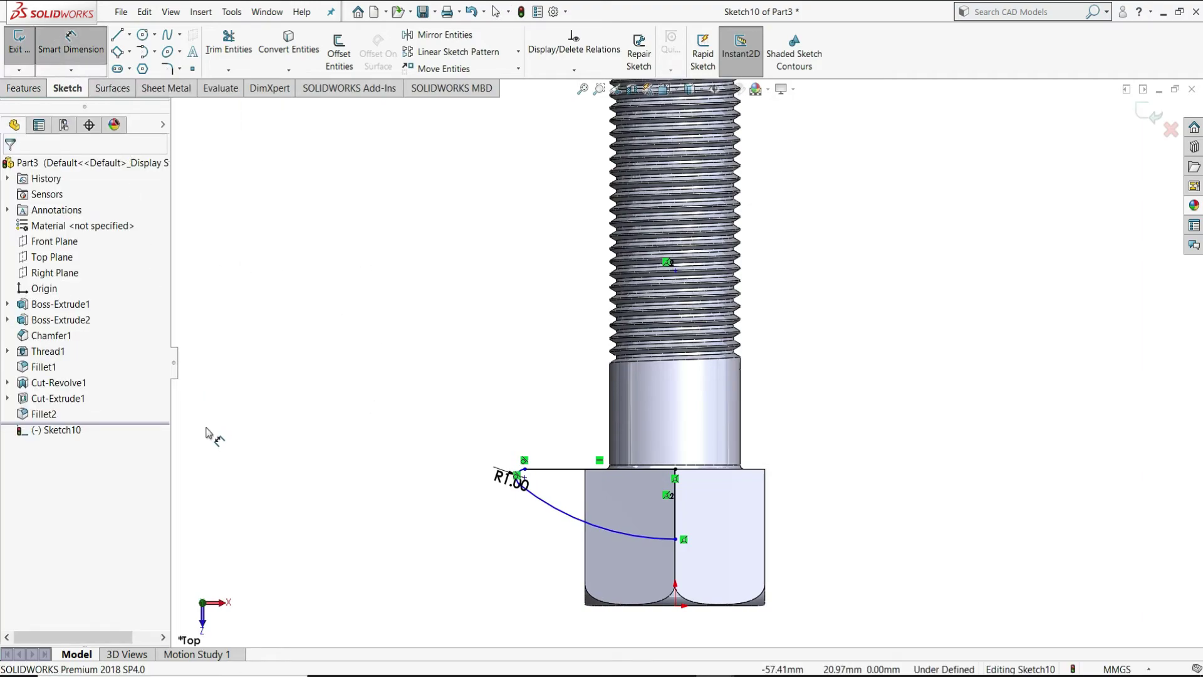
pyautogui.click(587, 417)
pyautogui.click(594, 418)
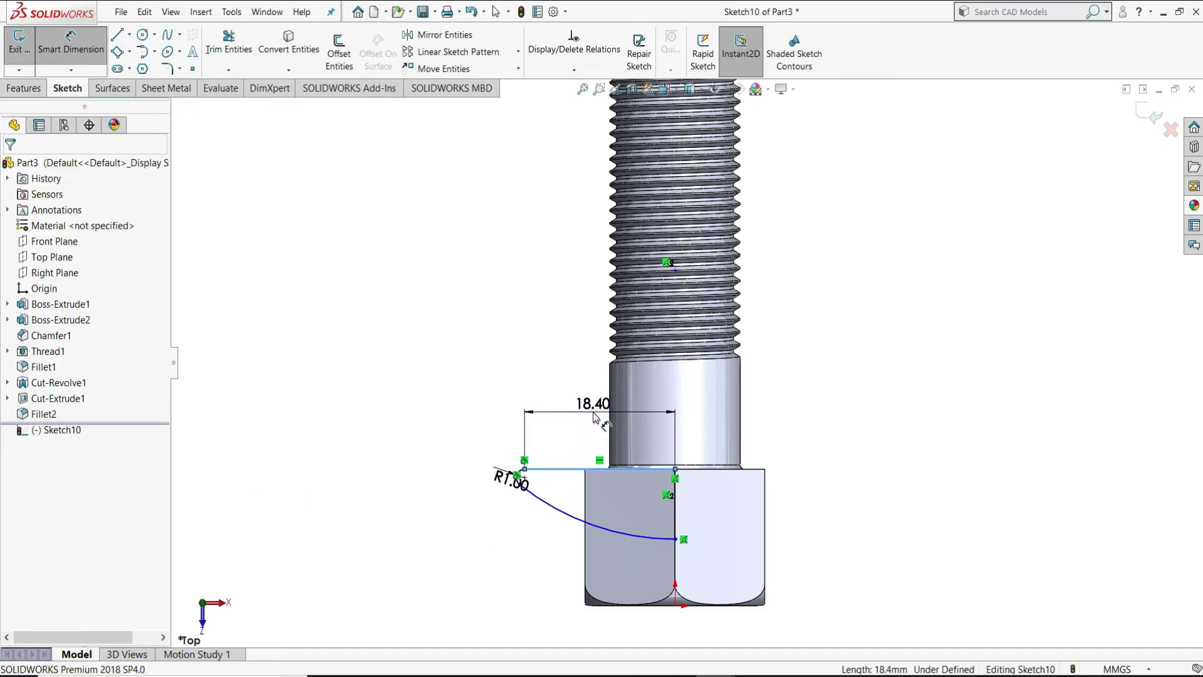
pyautogui.click(594, 419)
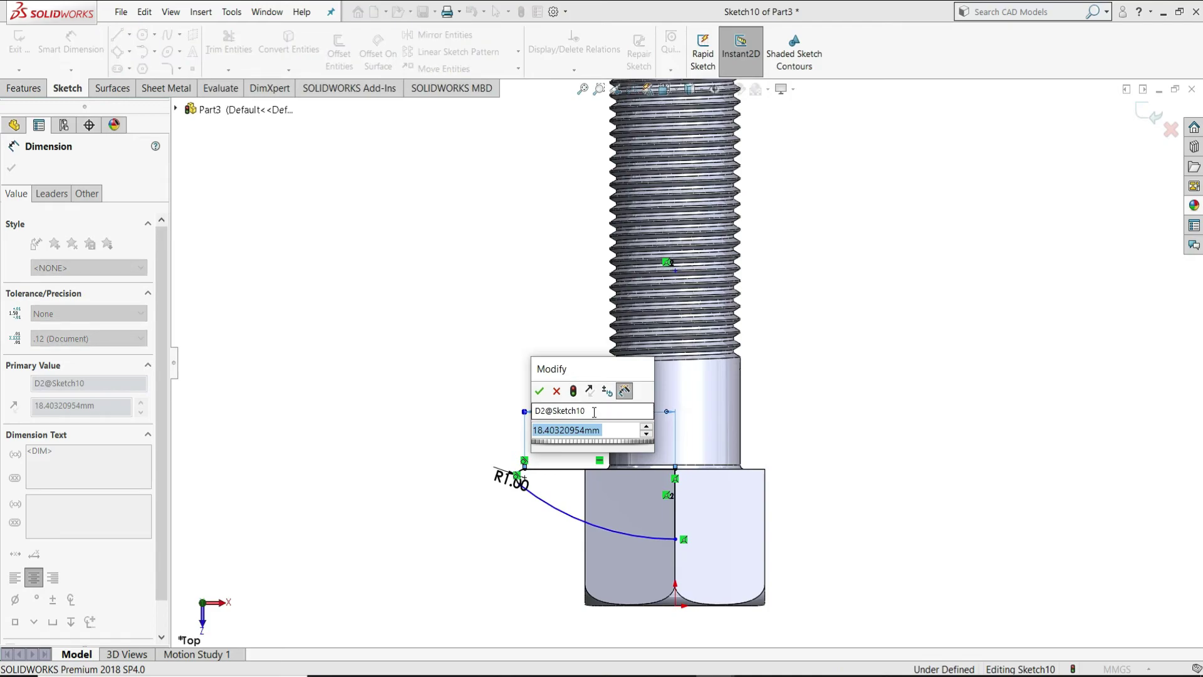
pyautogui.press('Return')
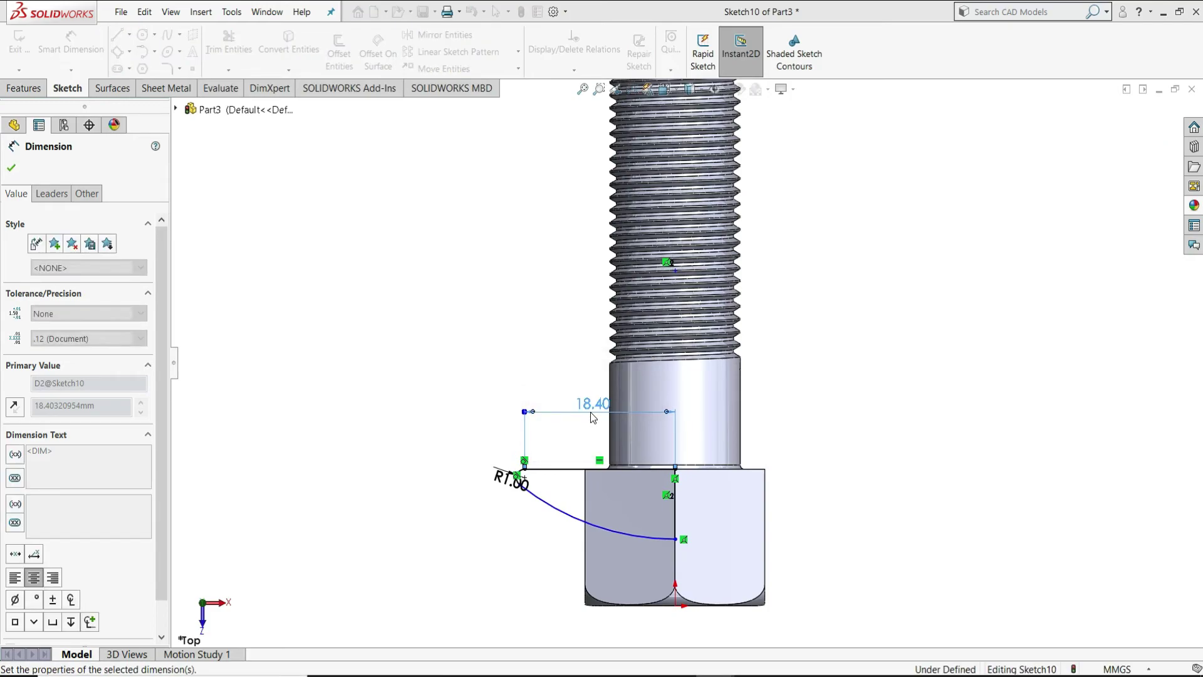
pyautogui.write('16')
pyautogui.press('Return')
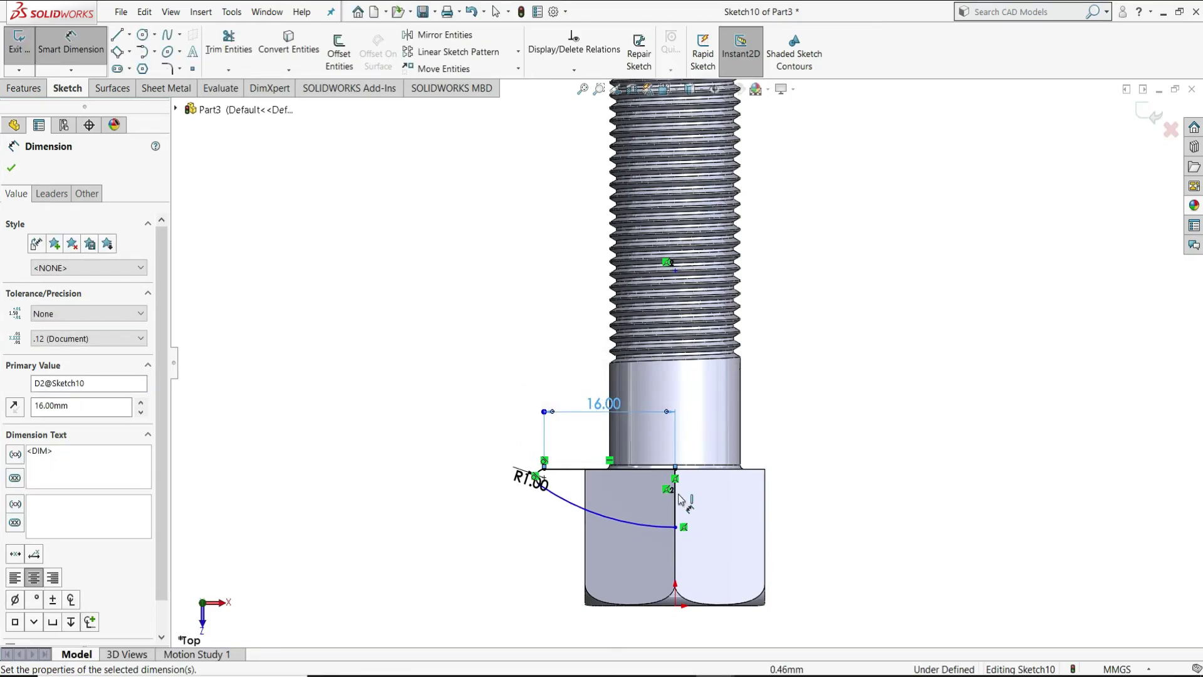
# Step: Dimension the profile's vertical line on the head's centre to 5.20 mm and leave the dimension tool
pyautogui.click(781, 508)
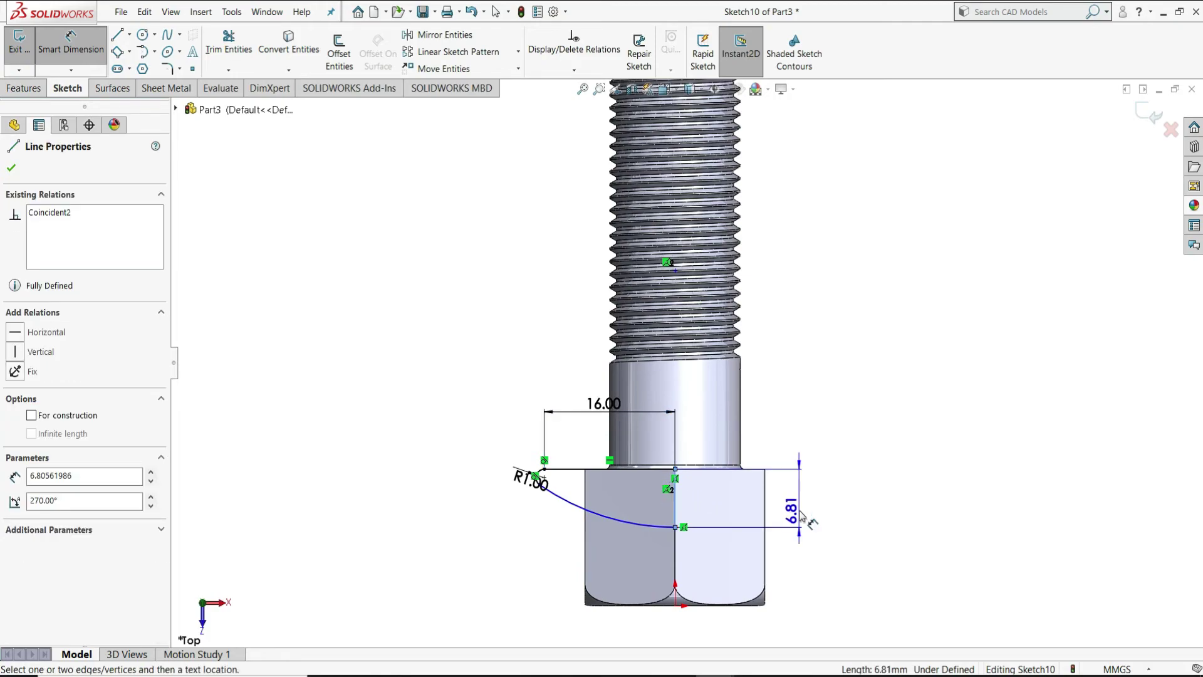
pyautogui.click(801, 515)
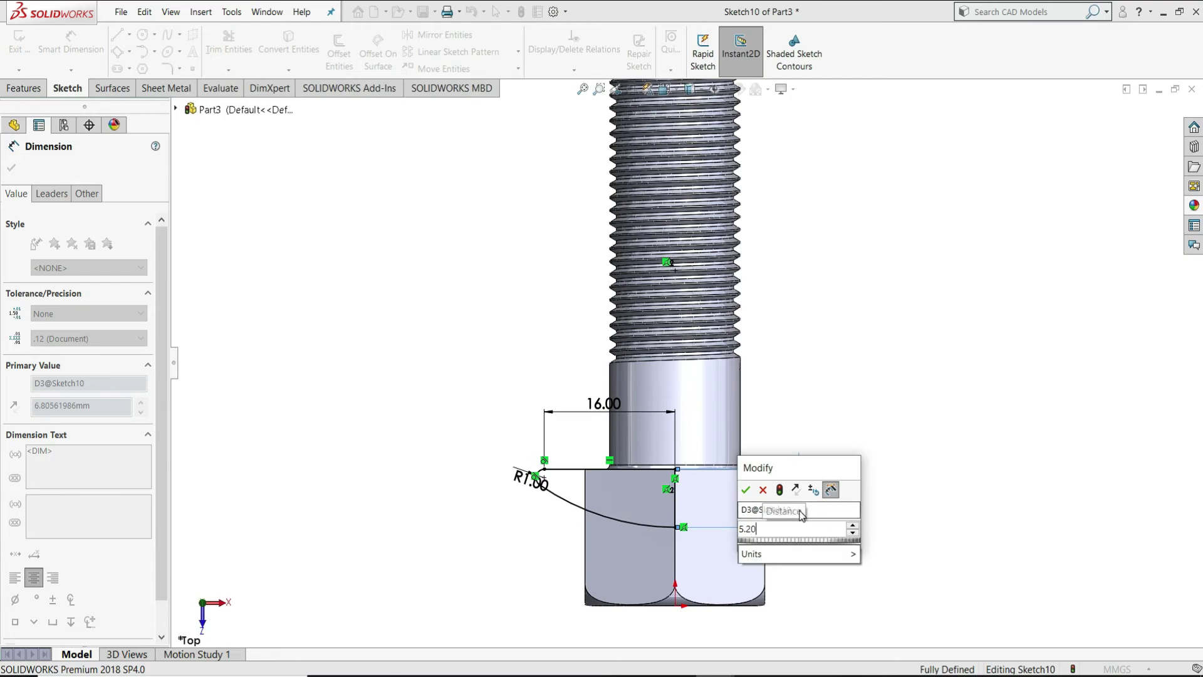
pyautogui.press('Return')
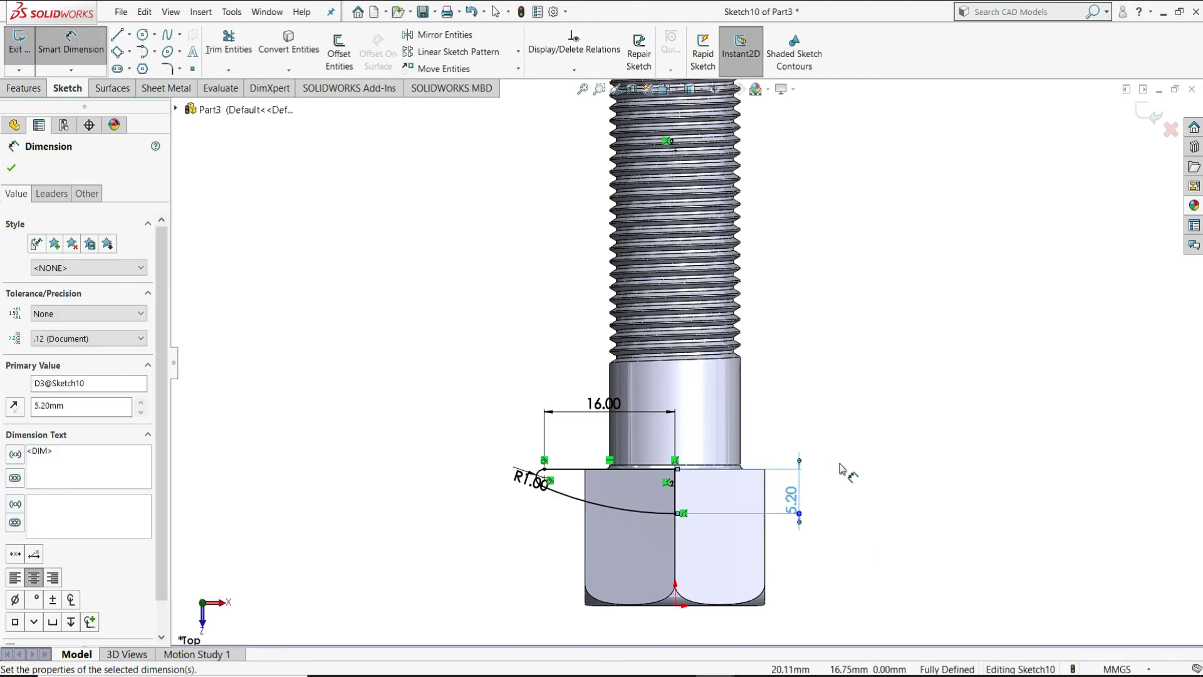
pyautogui.rightClick(841, 467)
pyautogui.click(884, 507)
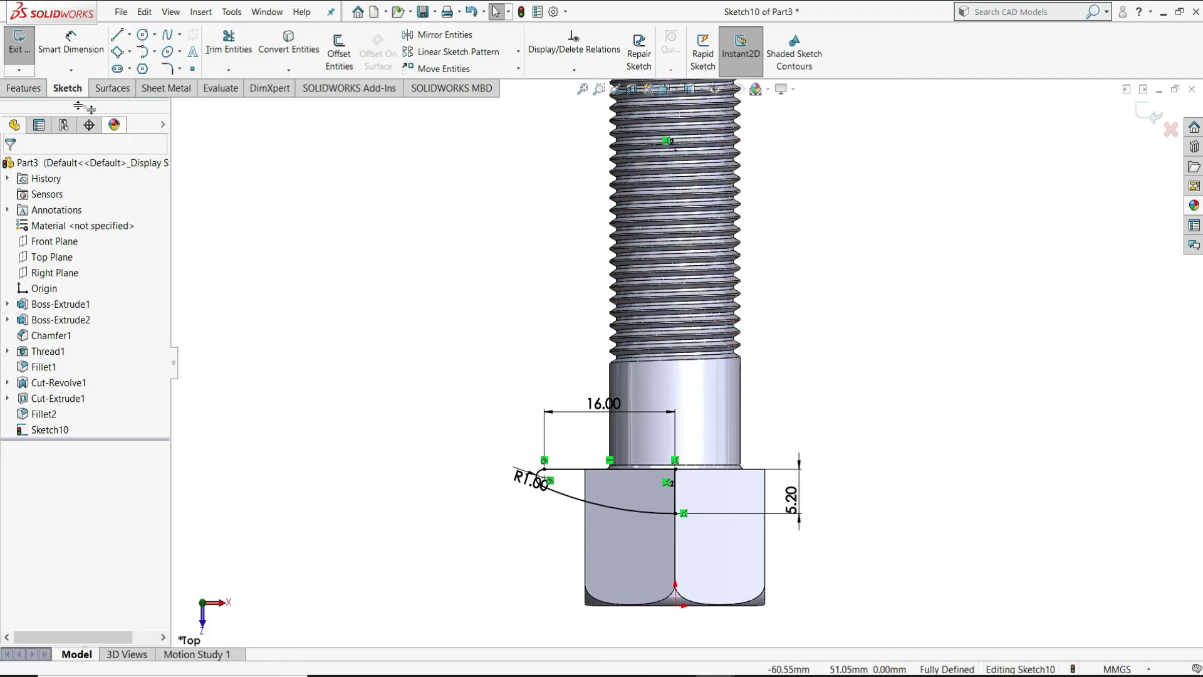
# Step: Revolve the profile 360 degrees about its vertical centre line as a boss merged with the bolt head
pyautogui.click(39, 92)
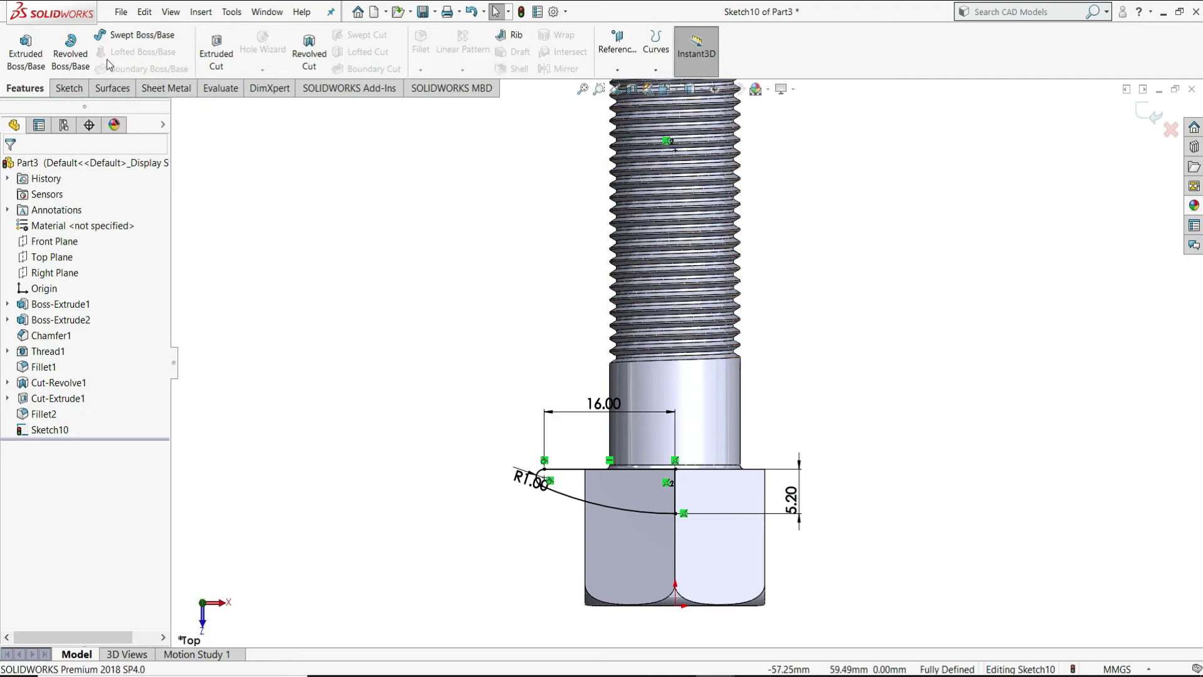
pyautogui.click(82, 69)
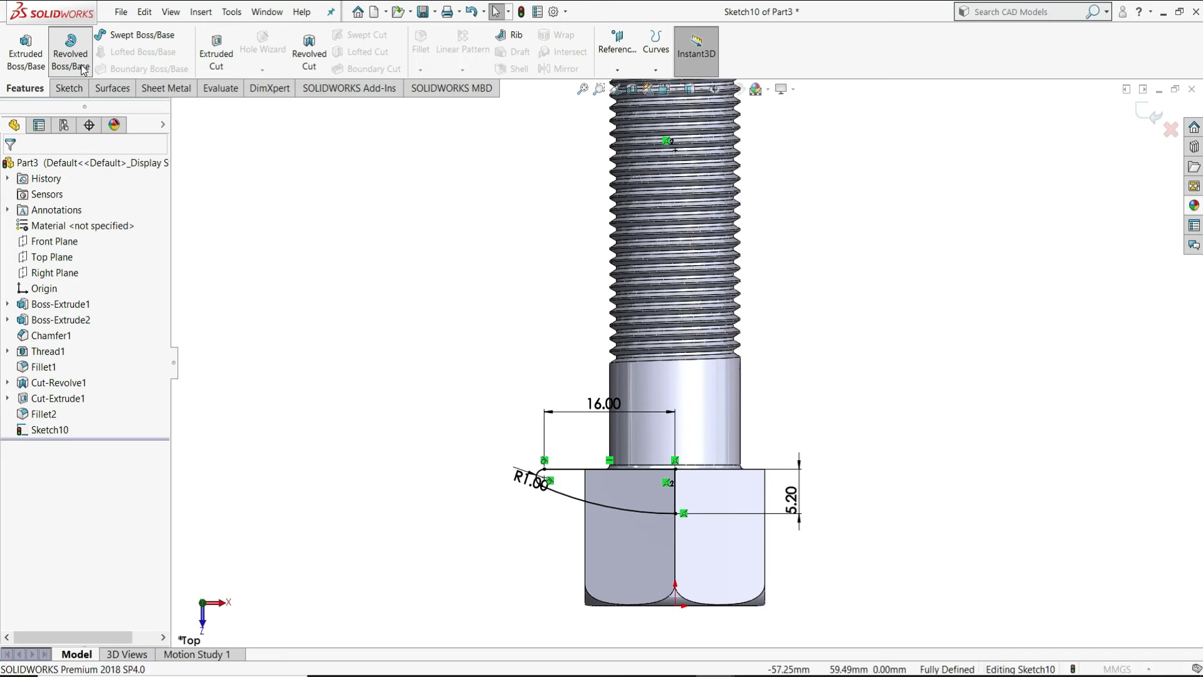
pyautogui.click(677, 498)
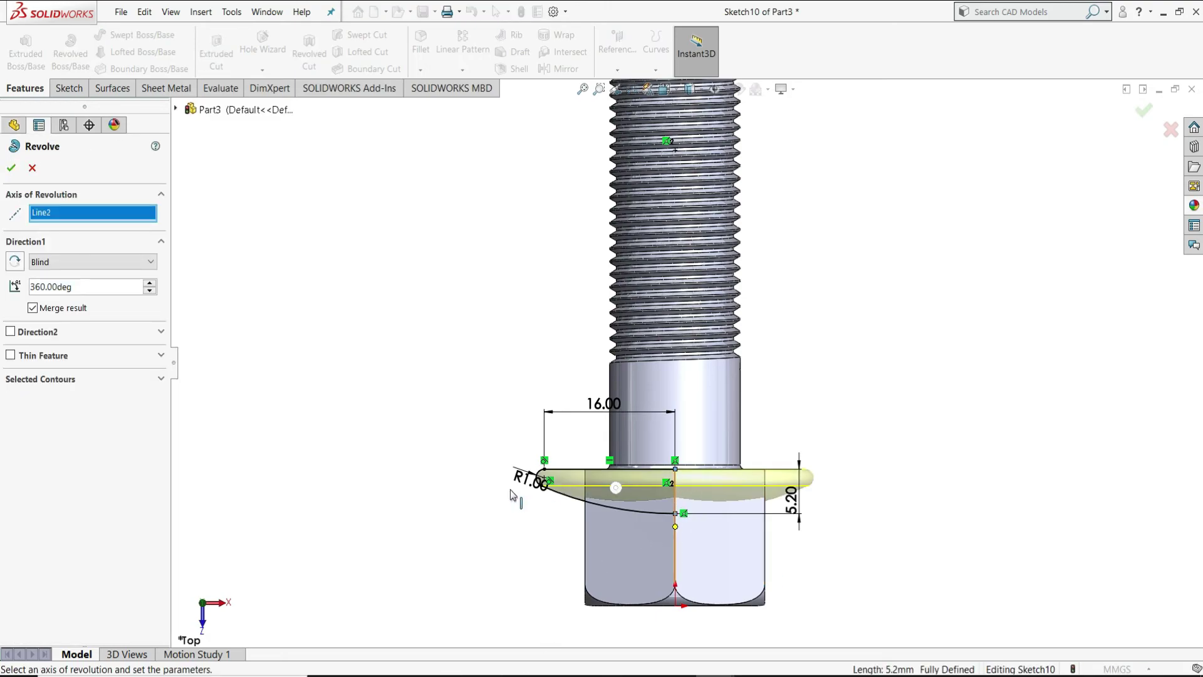
pyautogui.press('z')
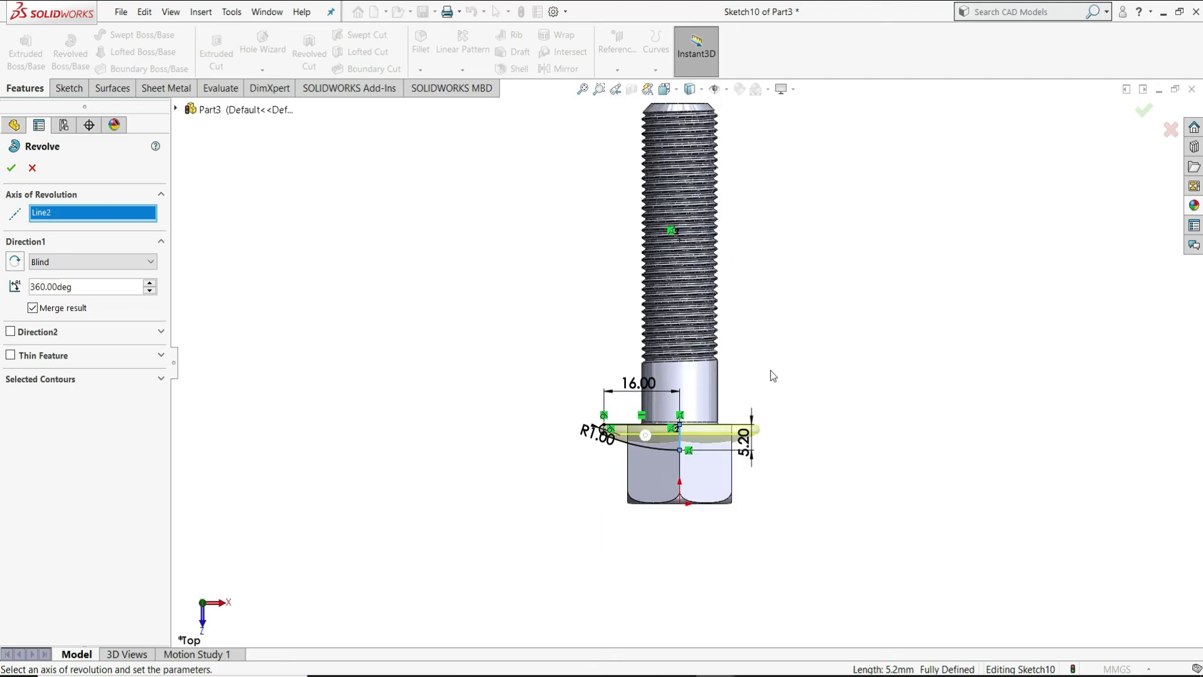
pyautogui.moveTo(772, 375); pyautogui.dragTo(650, 400, button='middle')
pyautogui.scroll(-3, 614, 285)
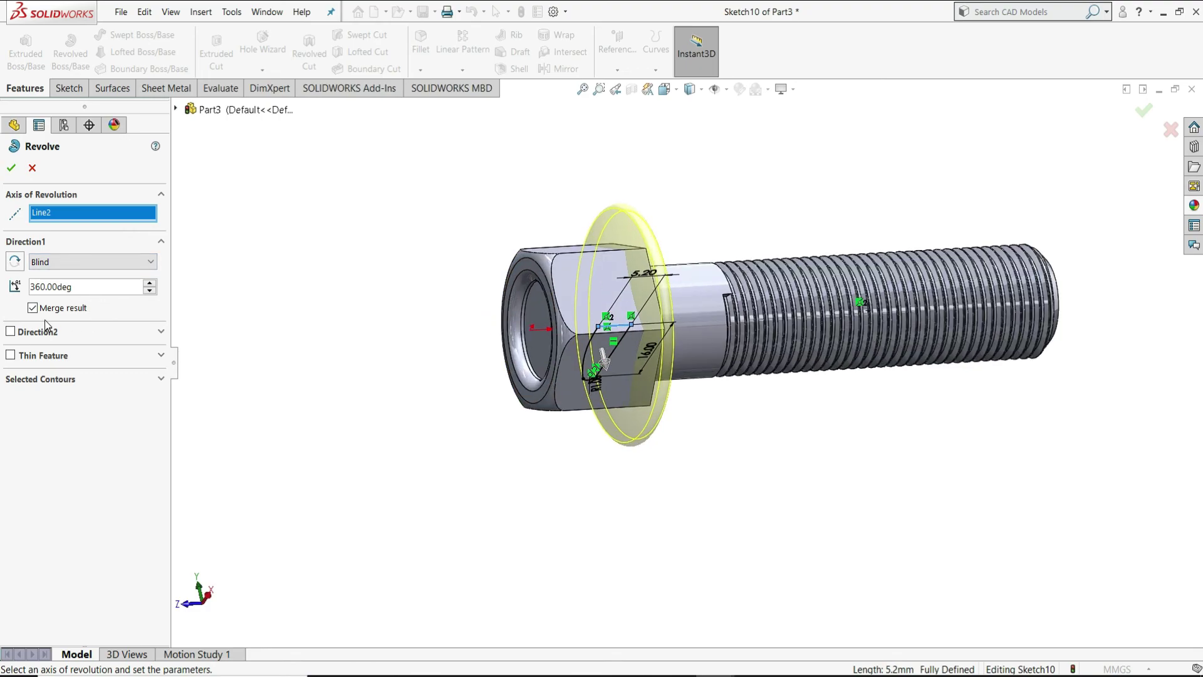
pyautogui.click(9, 171)
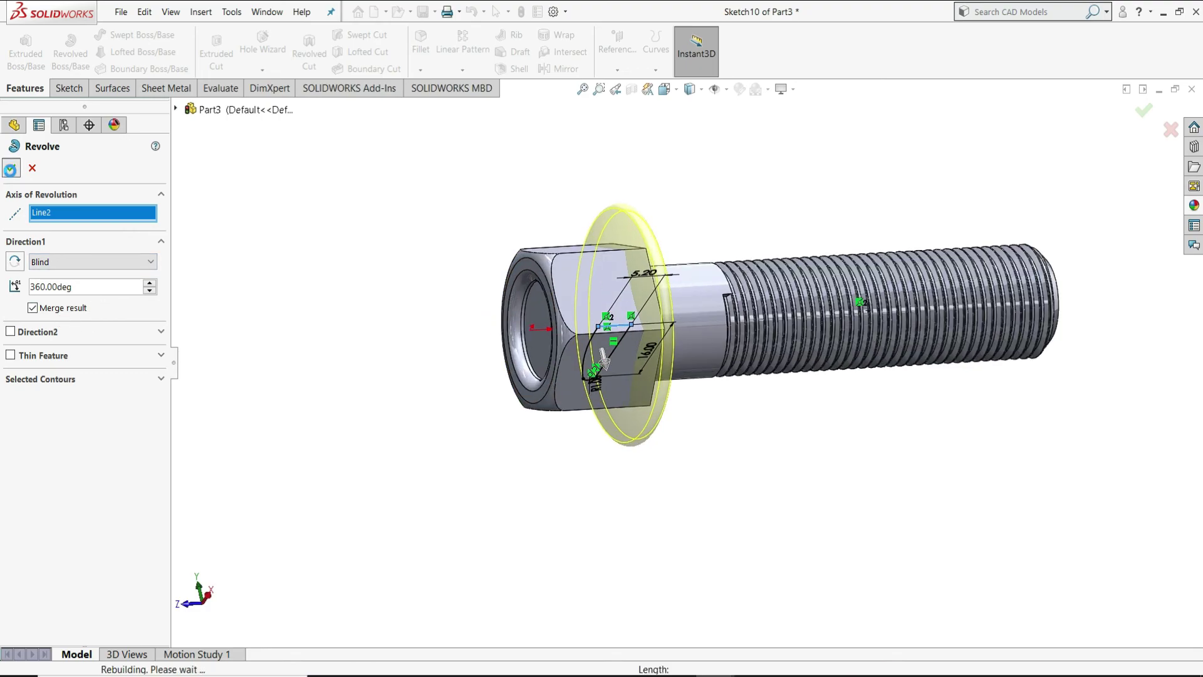